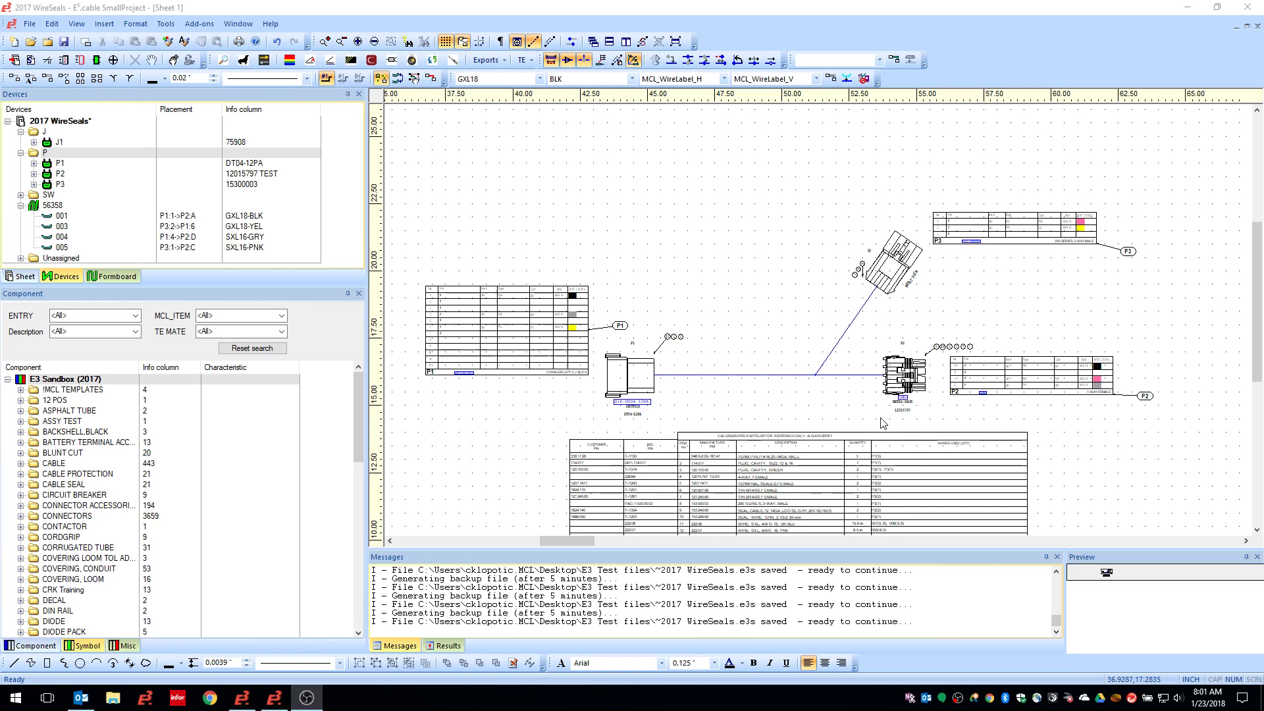
Zoom the Sheet 1 schematic in on connector P2 and its wire table, then select P2.
scroll(849, 408, right, 1)
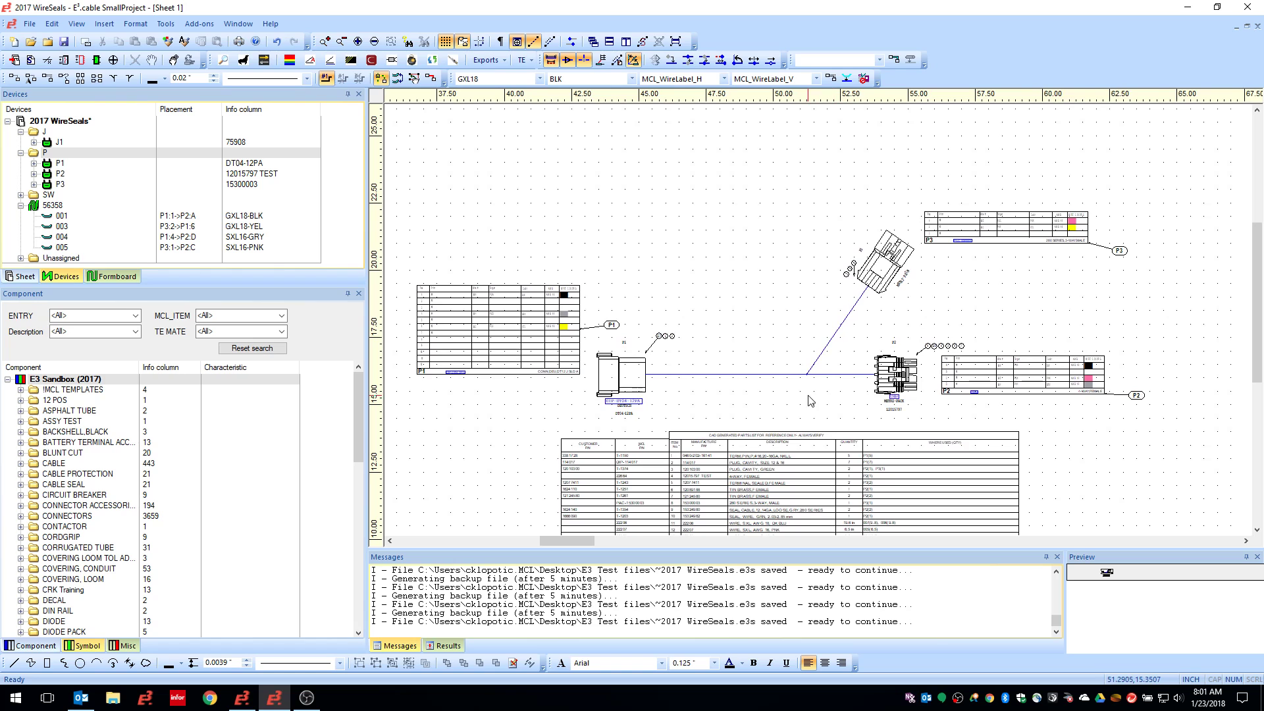
scroll(809, 401, up, 3)
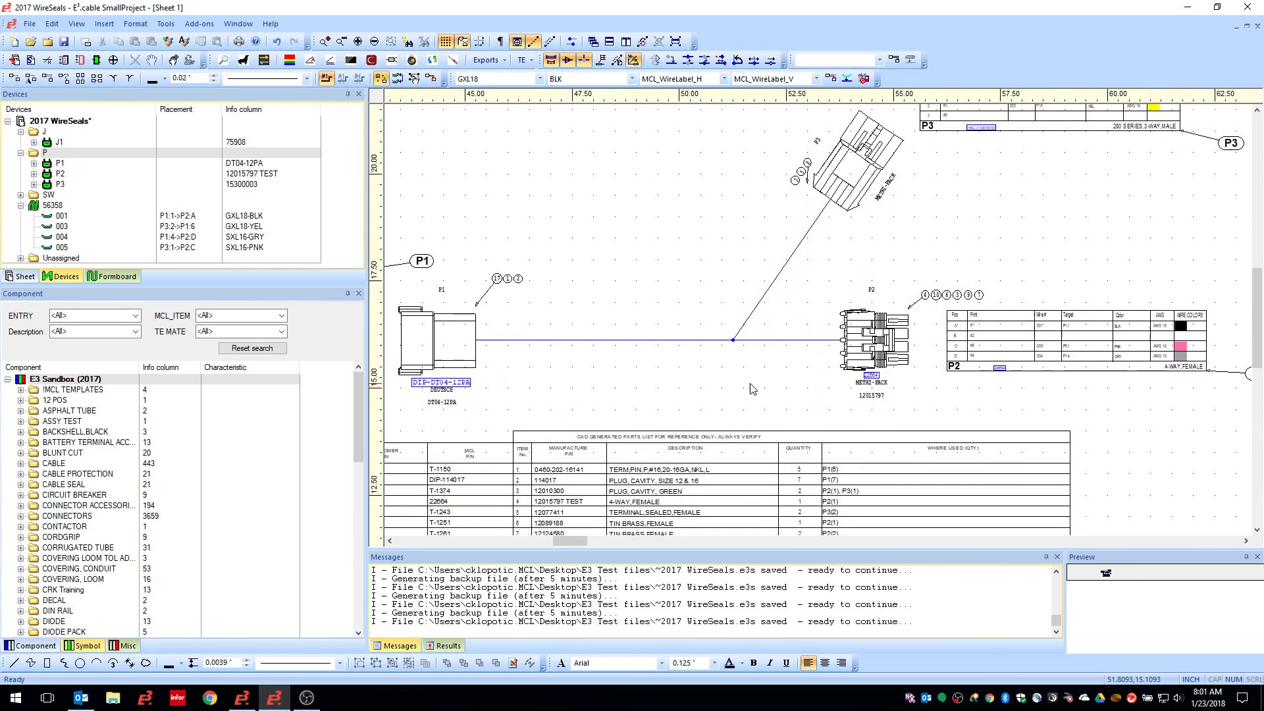
scroll(583, 363, left, 2)
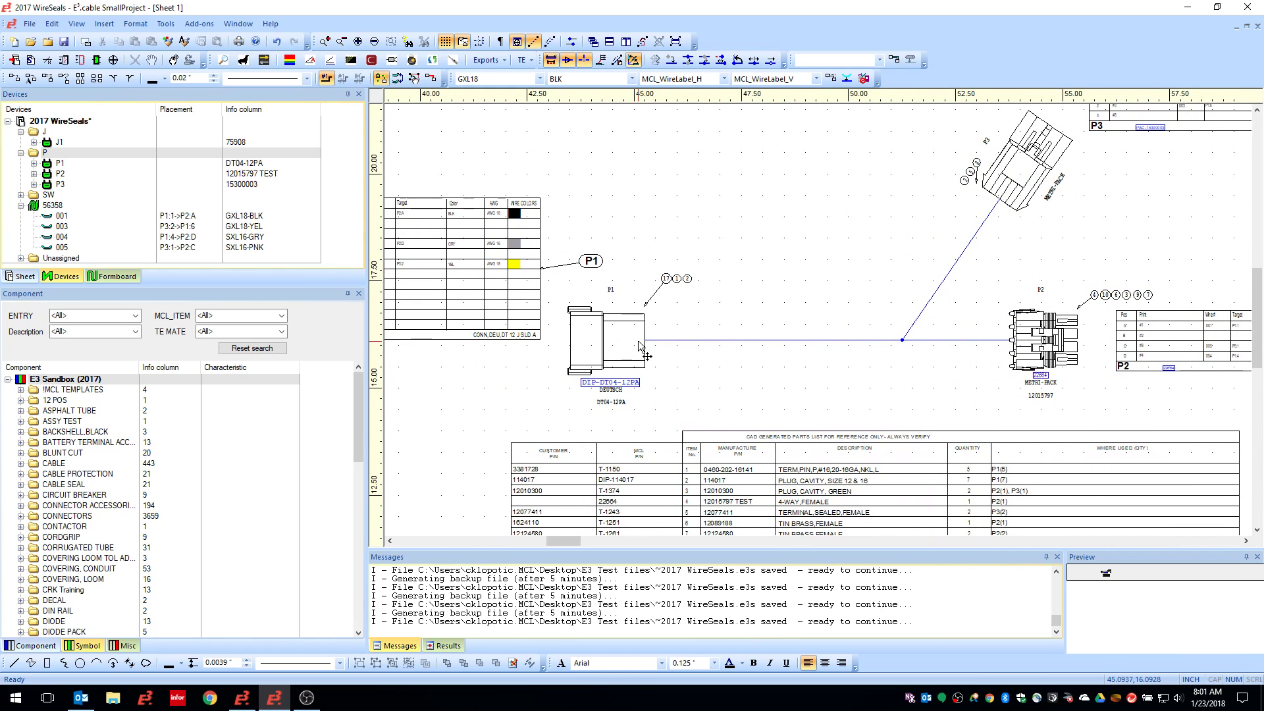
scroll(646, 351, right, 3)
scroll(577, 342, up, 3)
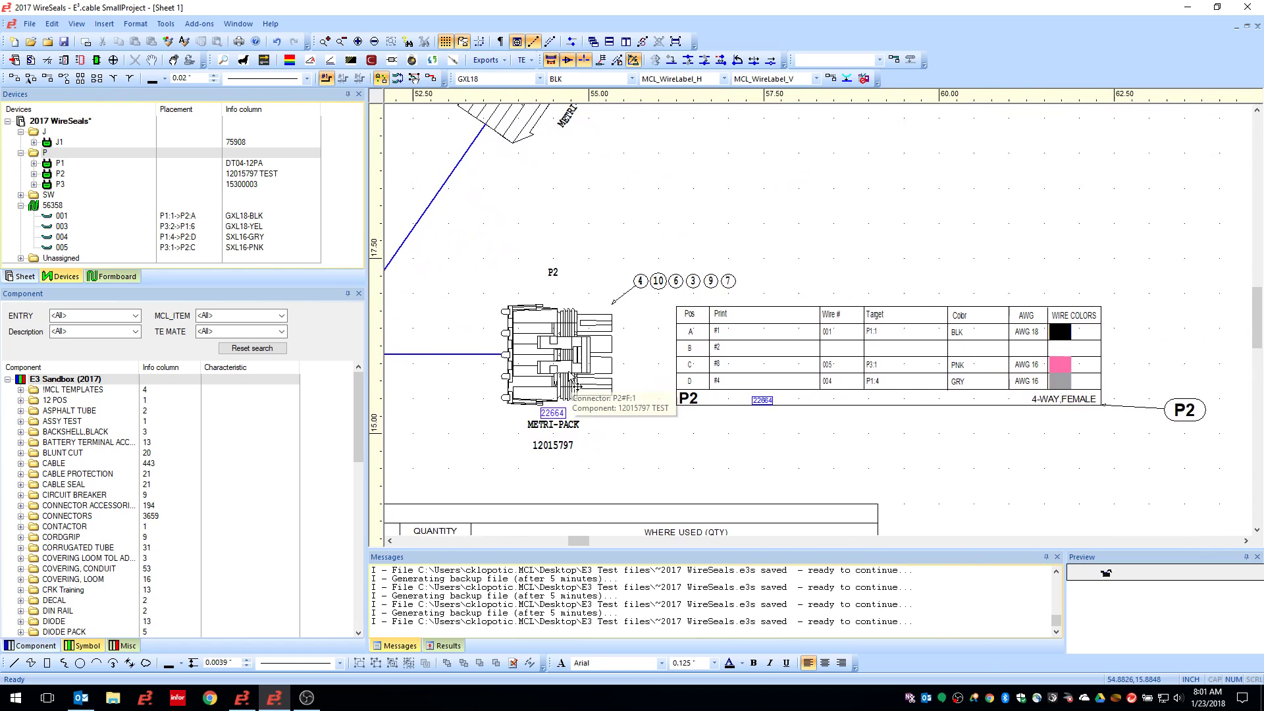
click(589, 342)
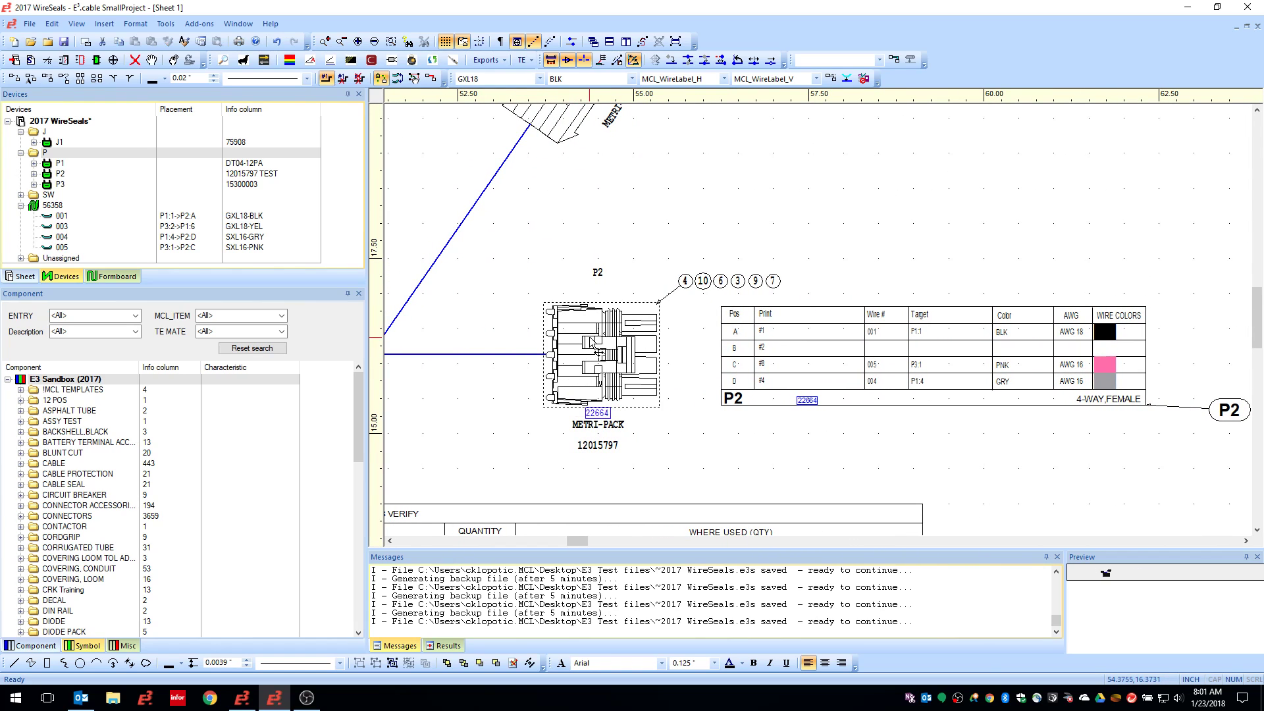
Open P2's Connection Properties and view the Device tab showing component 12015797 TEST.
right_click(592, 342)
click(658, 495)
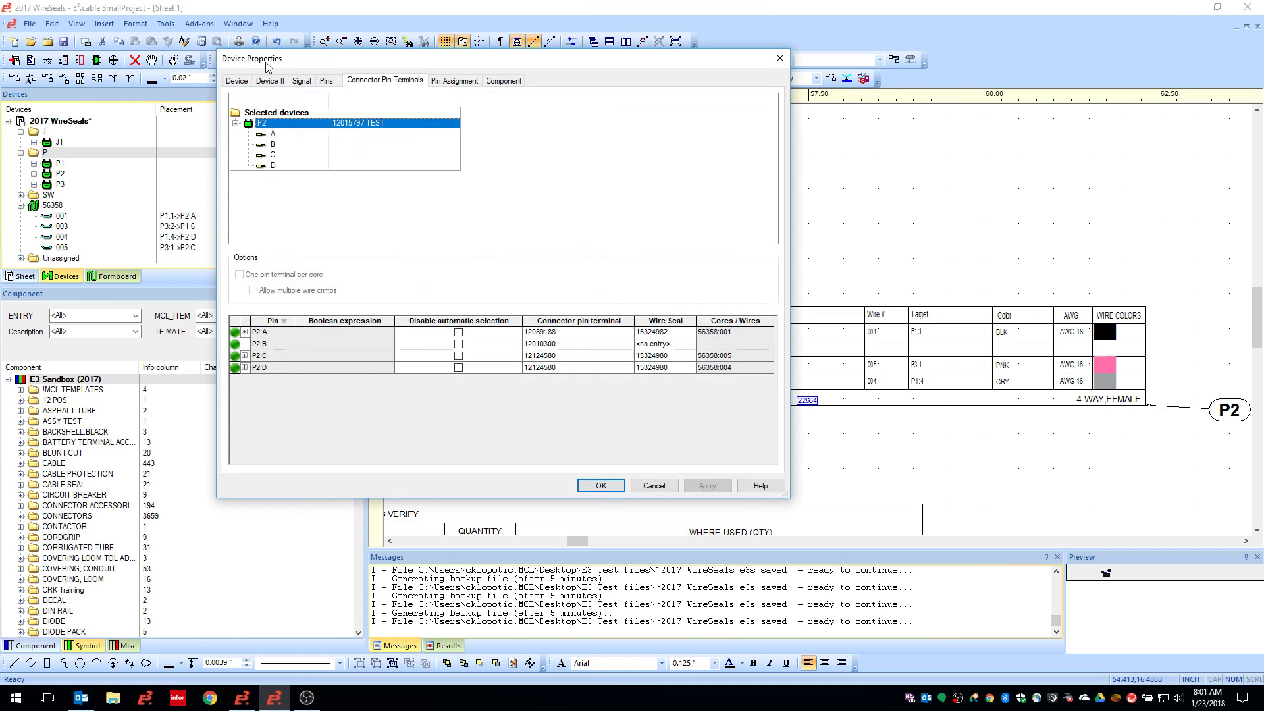
click(237, 81)
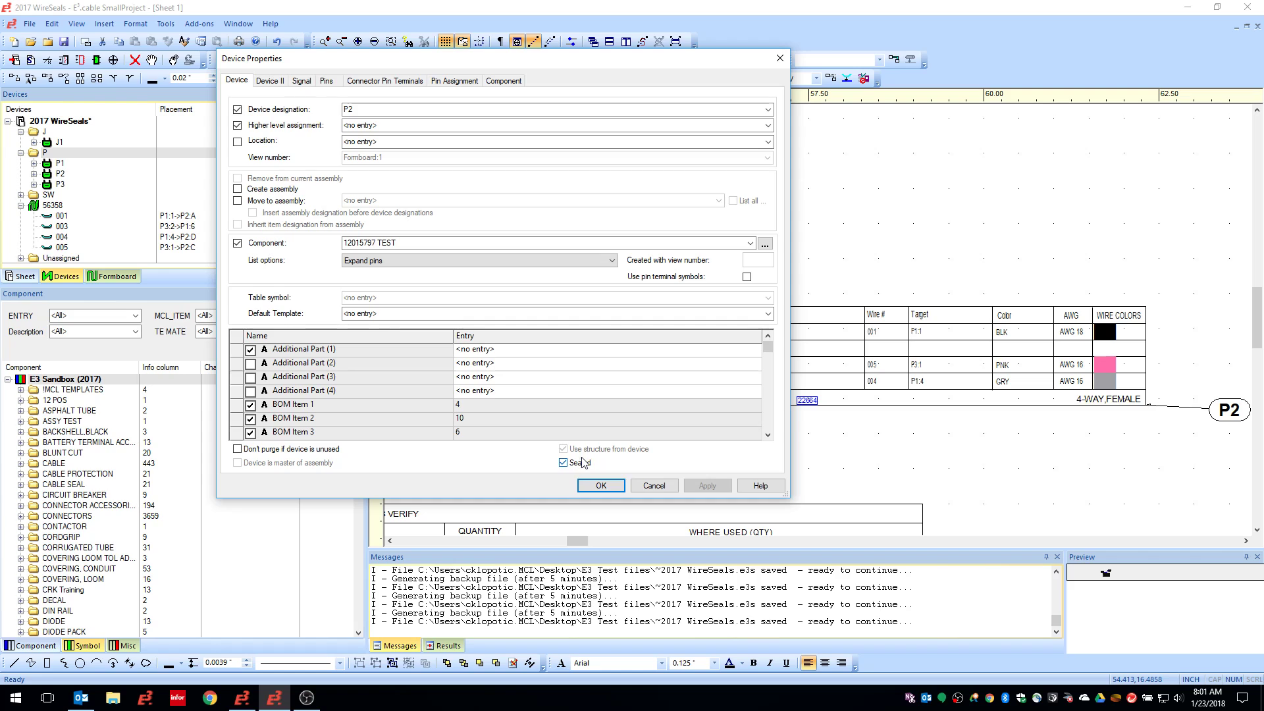
Show the Connector Pin Terminals tab, moving and enlarging the Device Properties dialog.
click(380, 81)
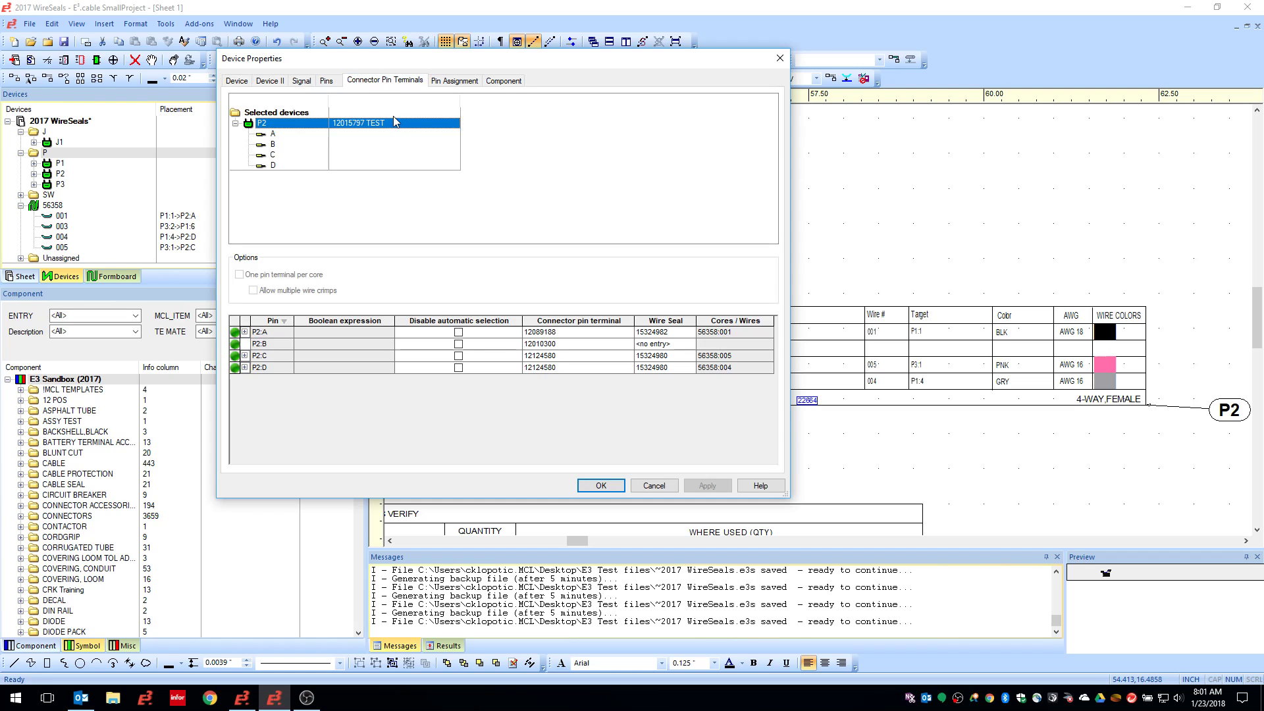
drag(404, 61, 381, 56)
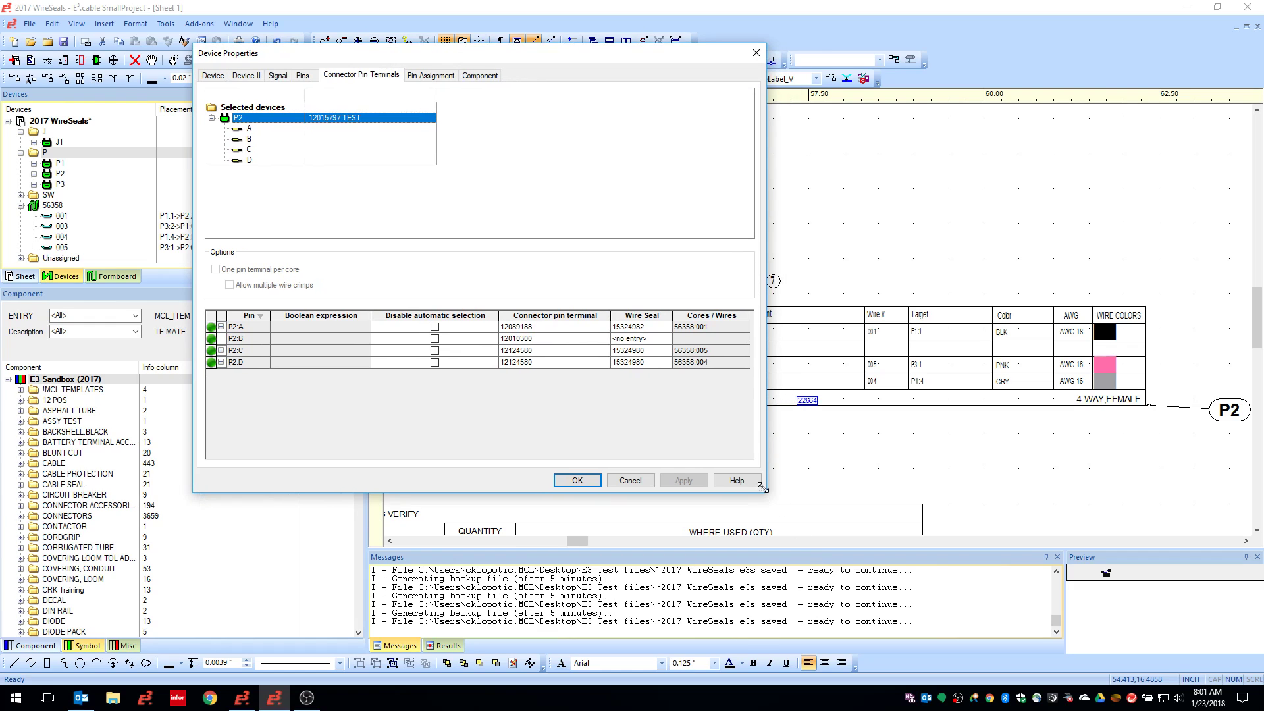
drag(766, 497, 800, 524)
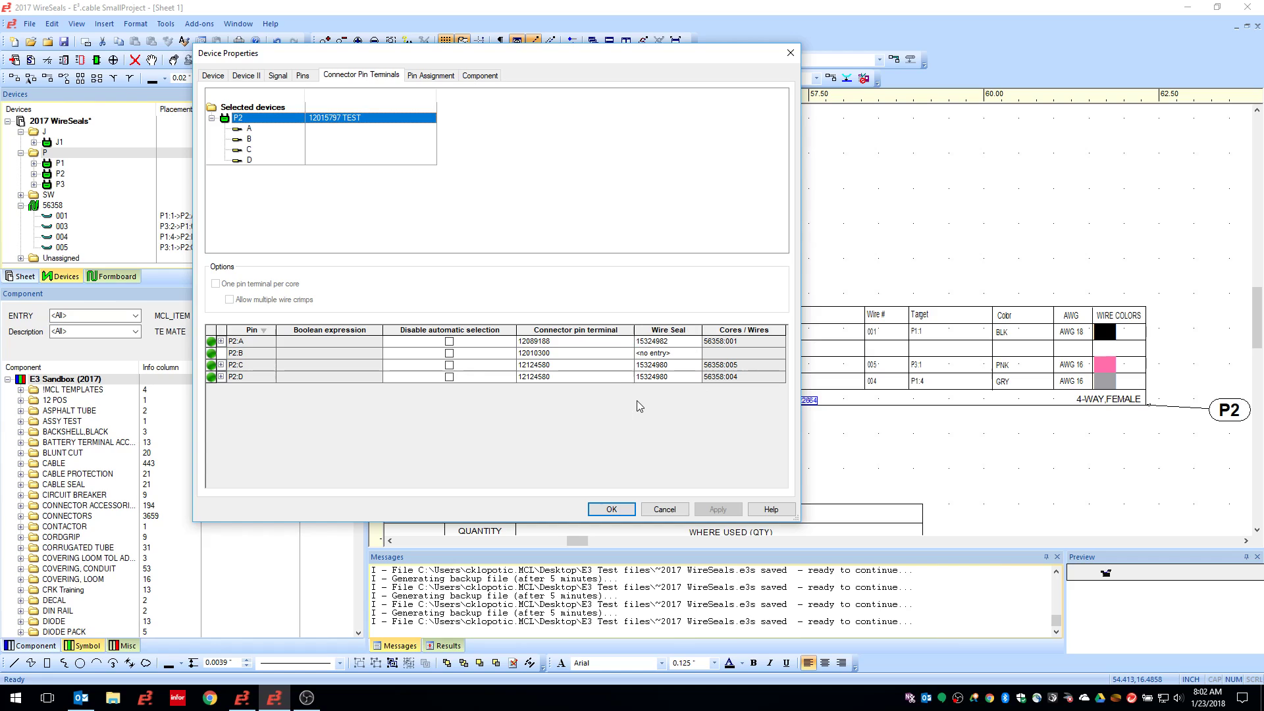
Inspect P2:B's terminal (12010300) and wire seal lists, leaving both unchanged.
click(581, 355)
click(627, 354)
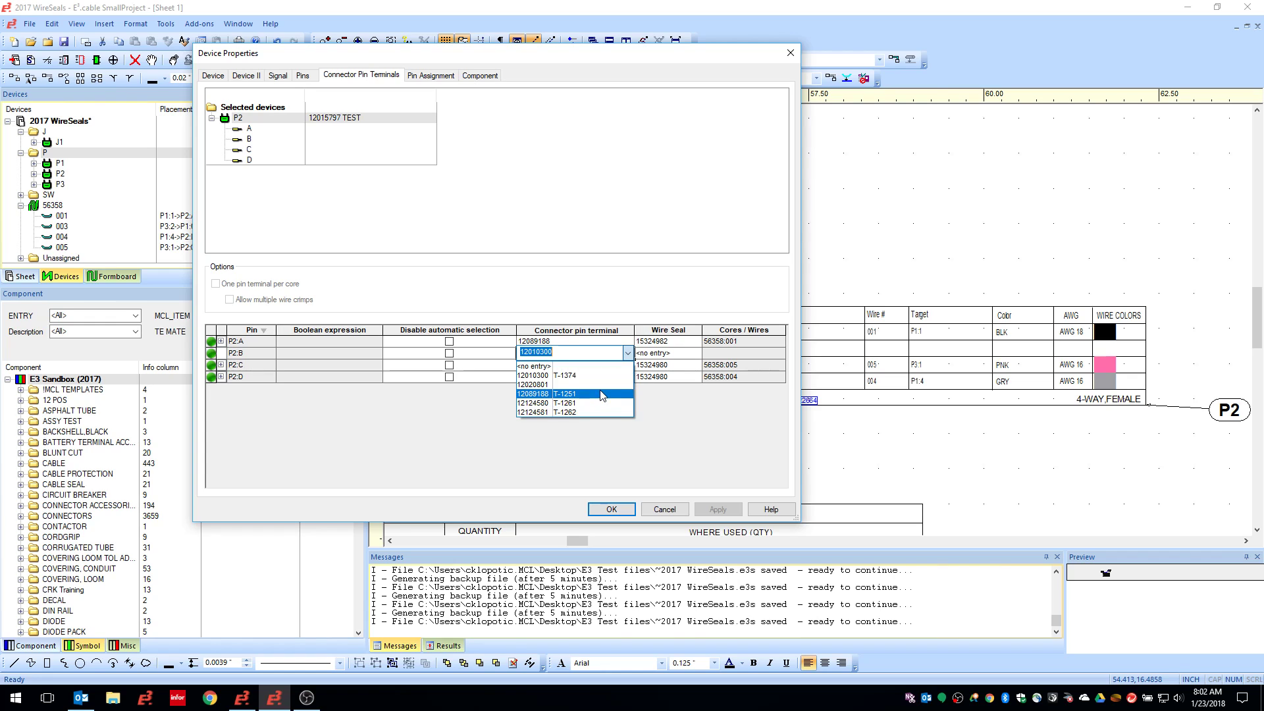
click(674, 374)
click(677, 356)
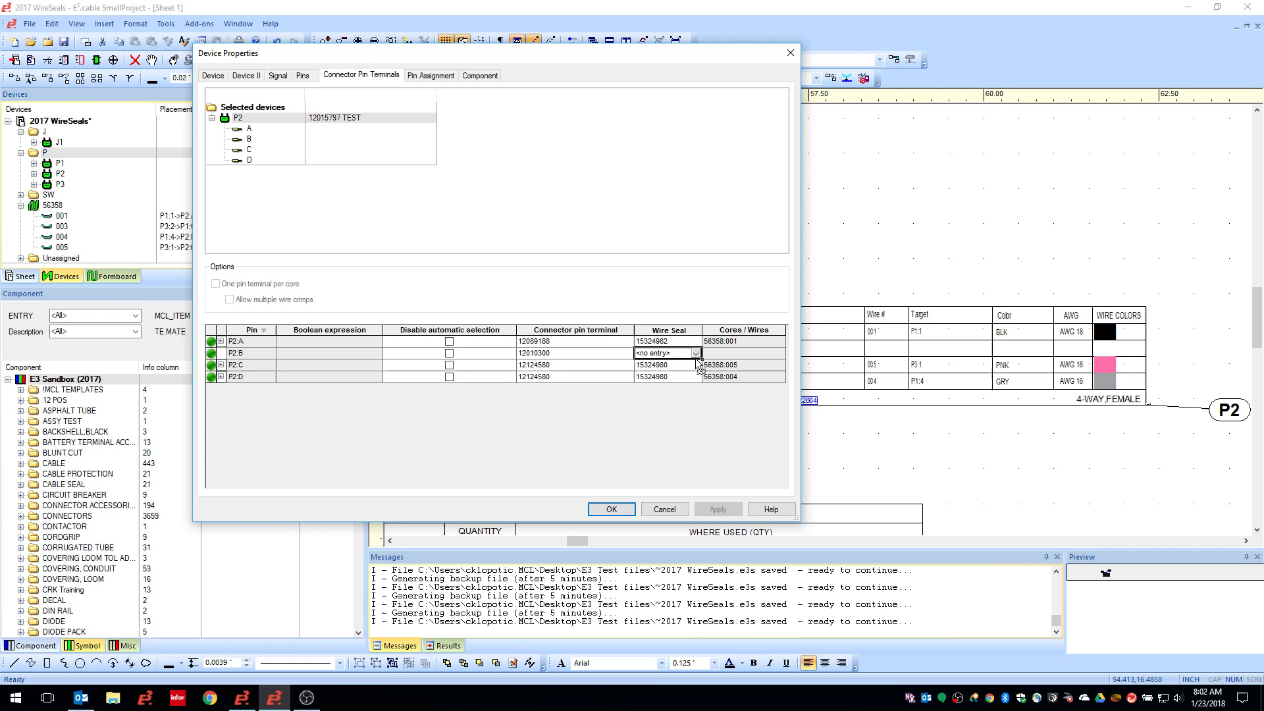
click(696, 354)
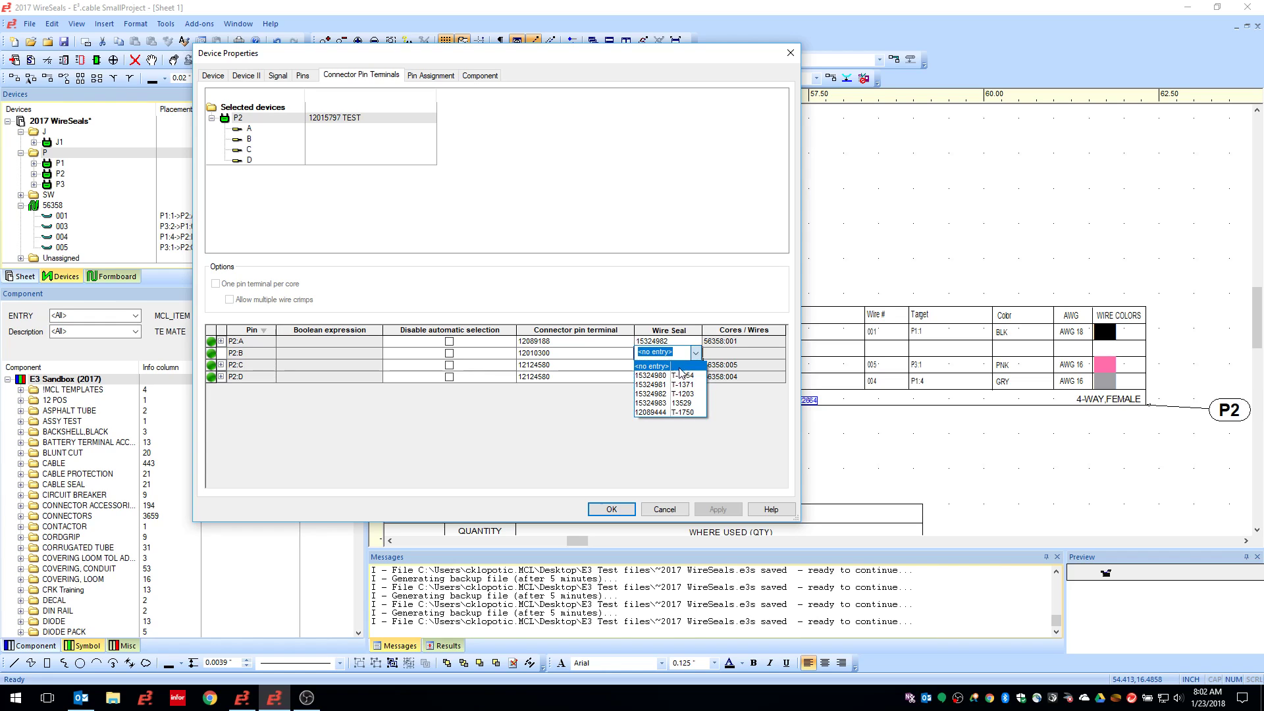
click(619, 358)
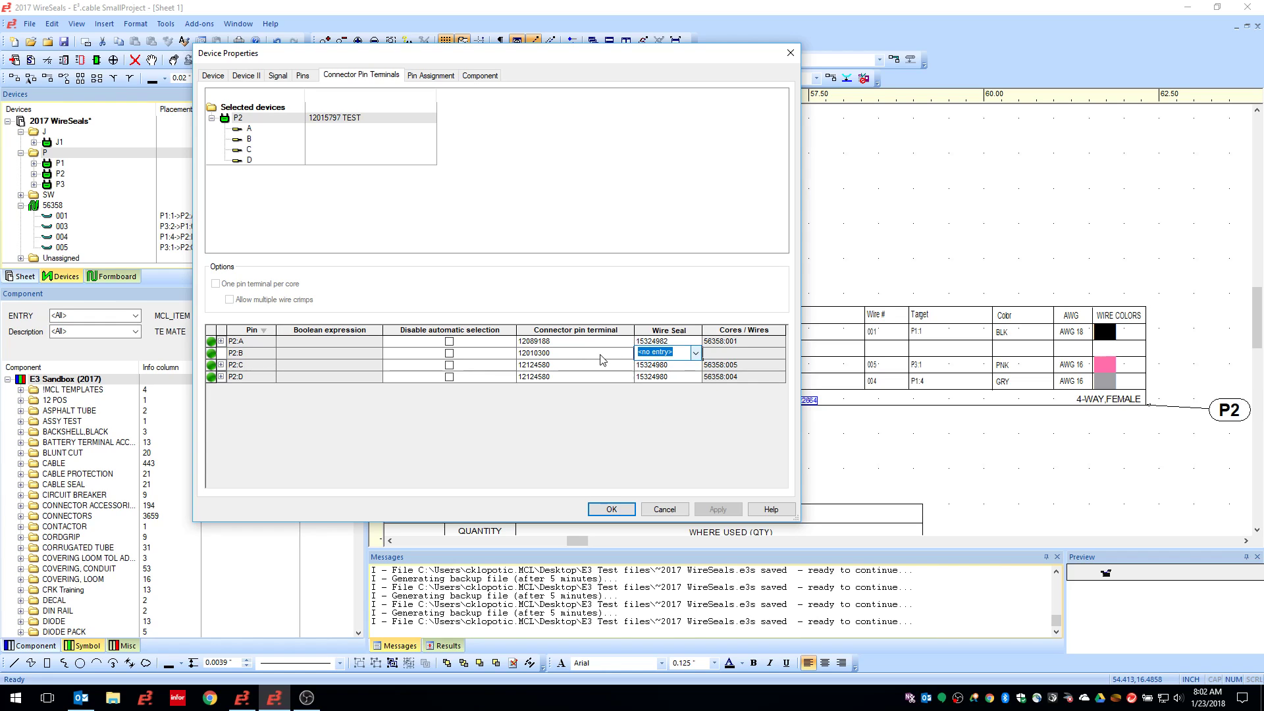
click(581, 357)
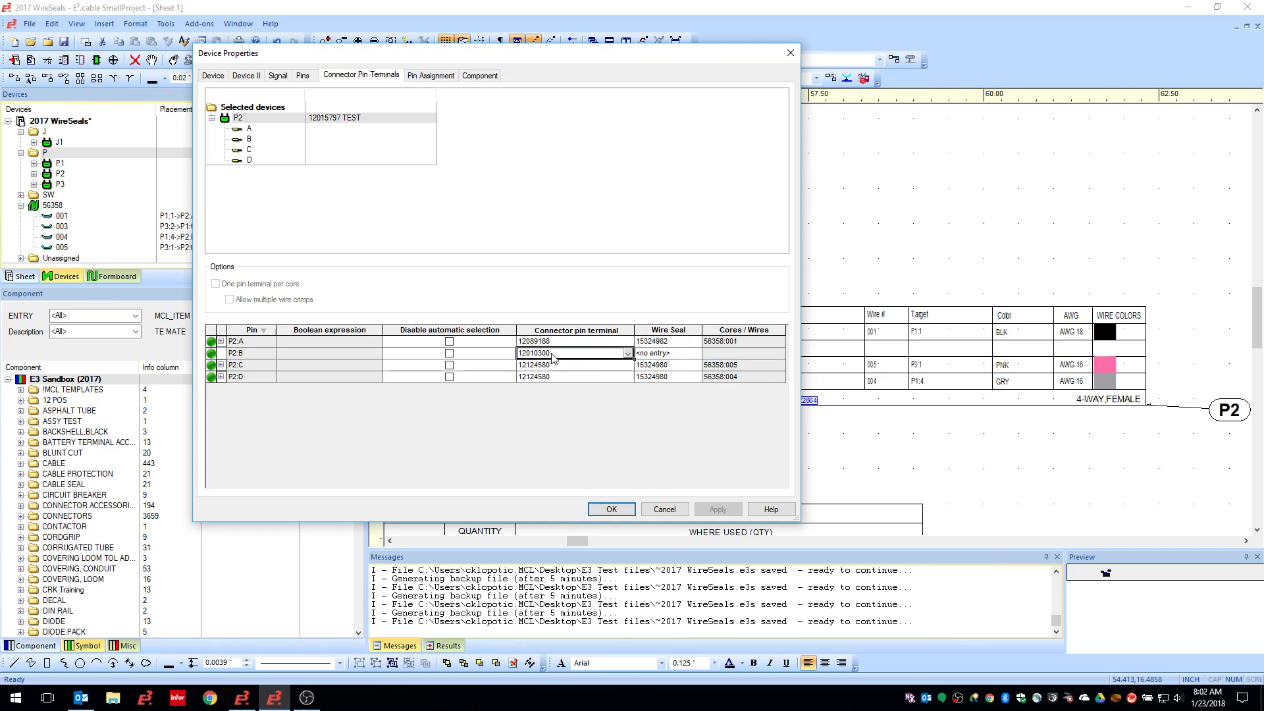
click(628, 354)
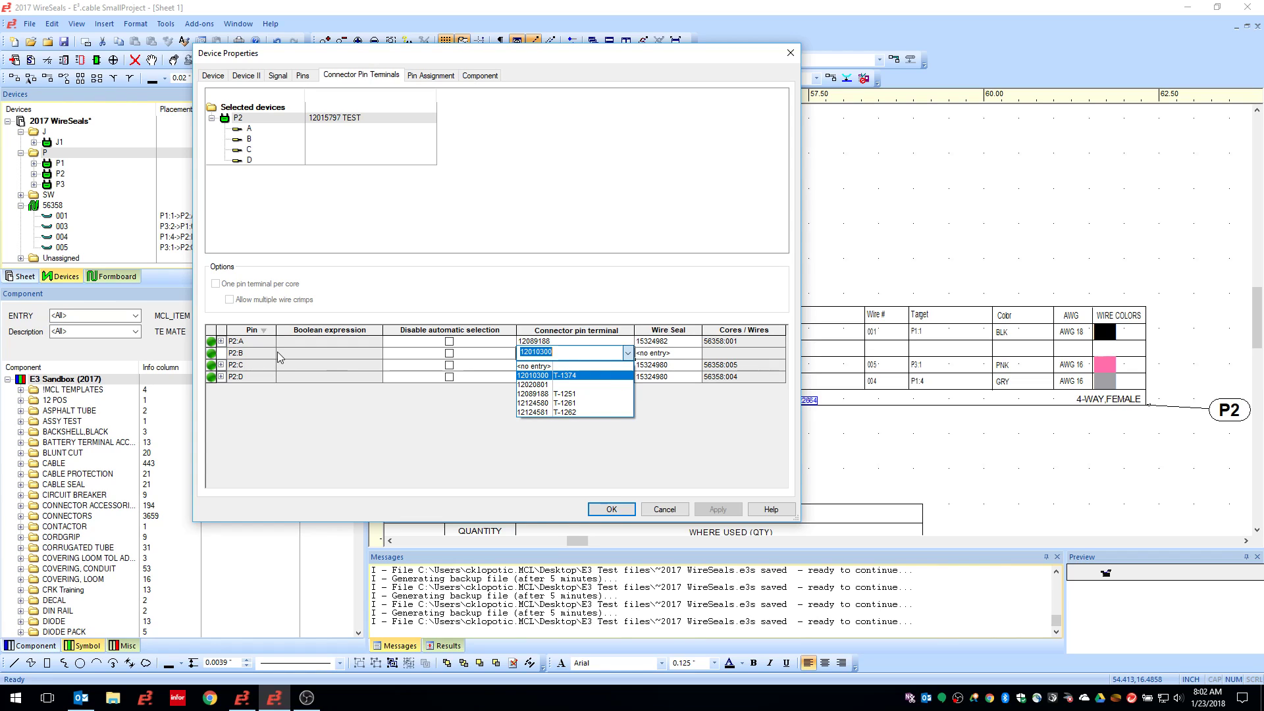
click(223, 359)
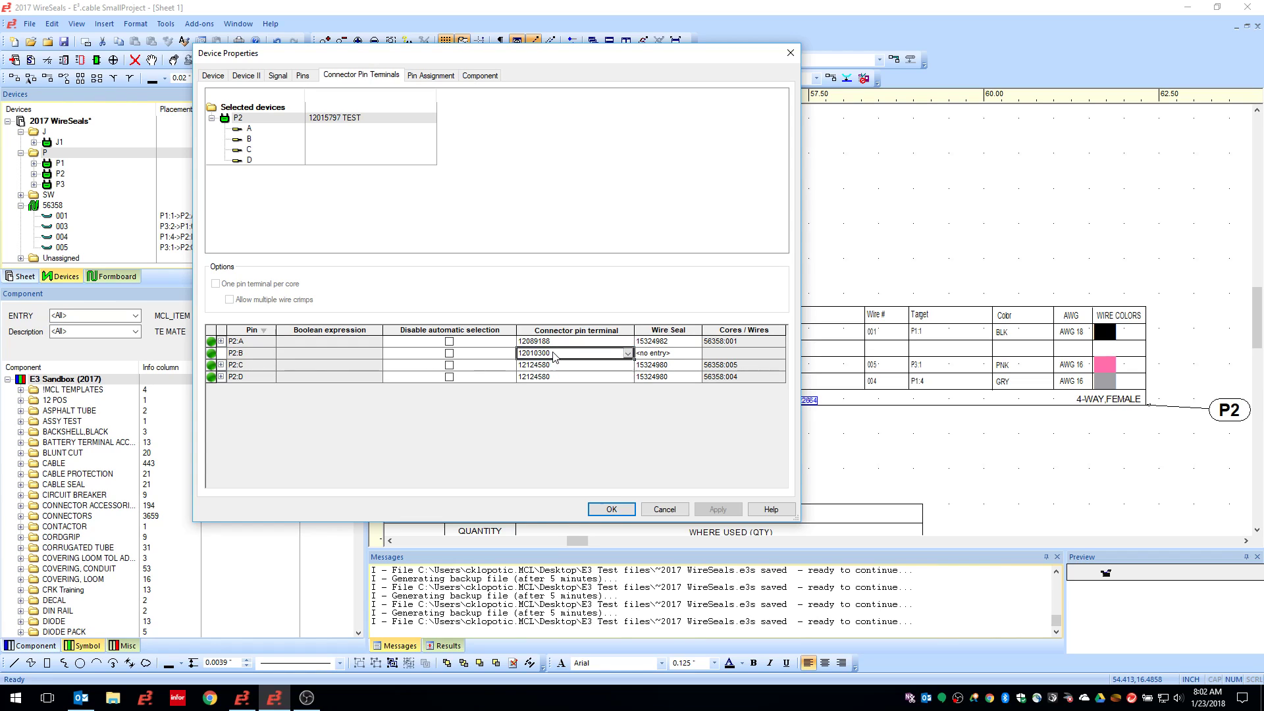
Expand and collapse the P2:A and P2:C wire rows, then cancel Device Properties.
click(221, 341)
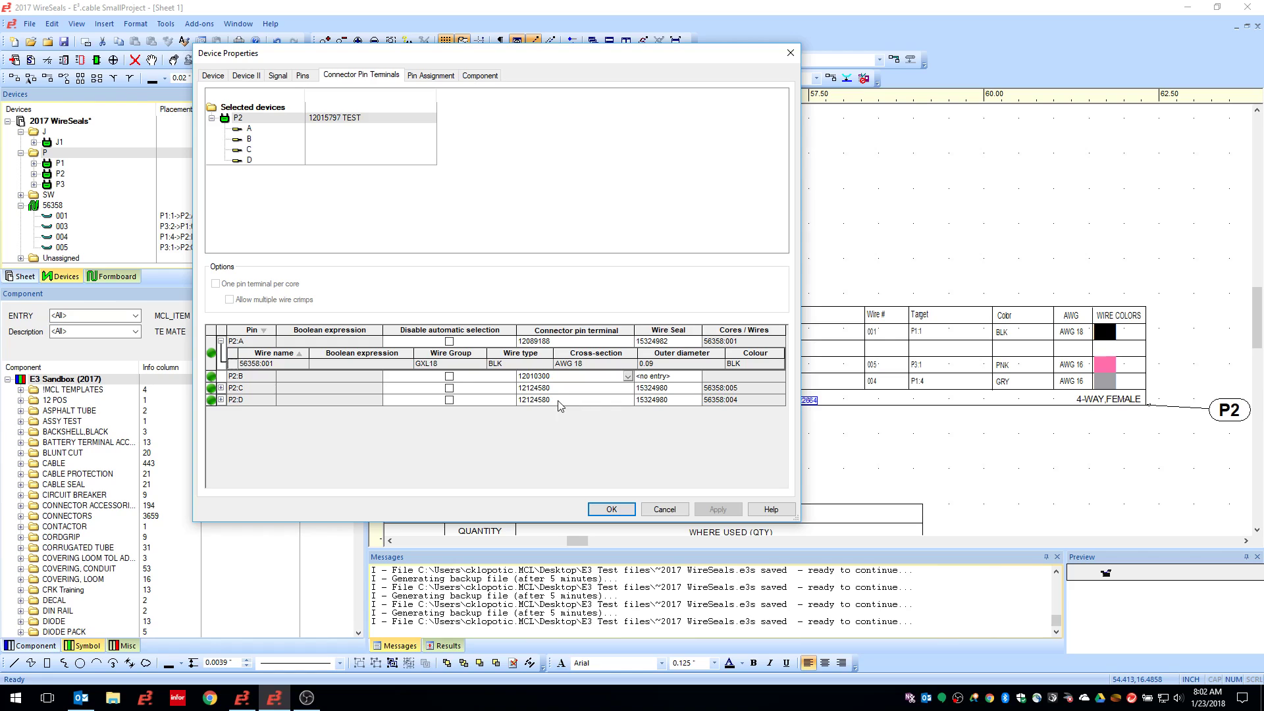
click(221, 341)
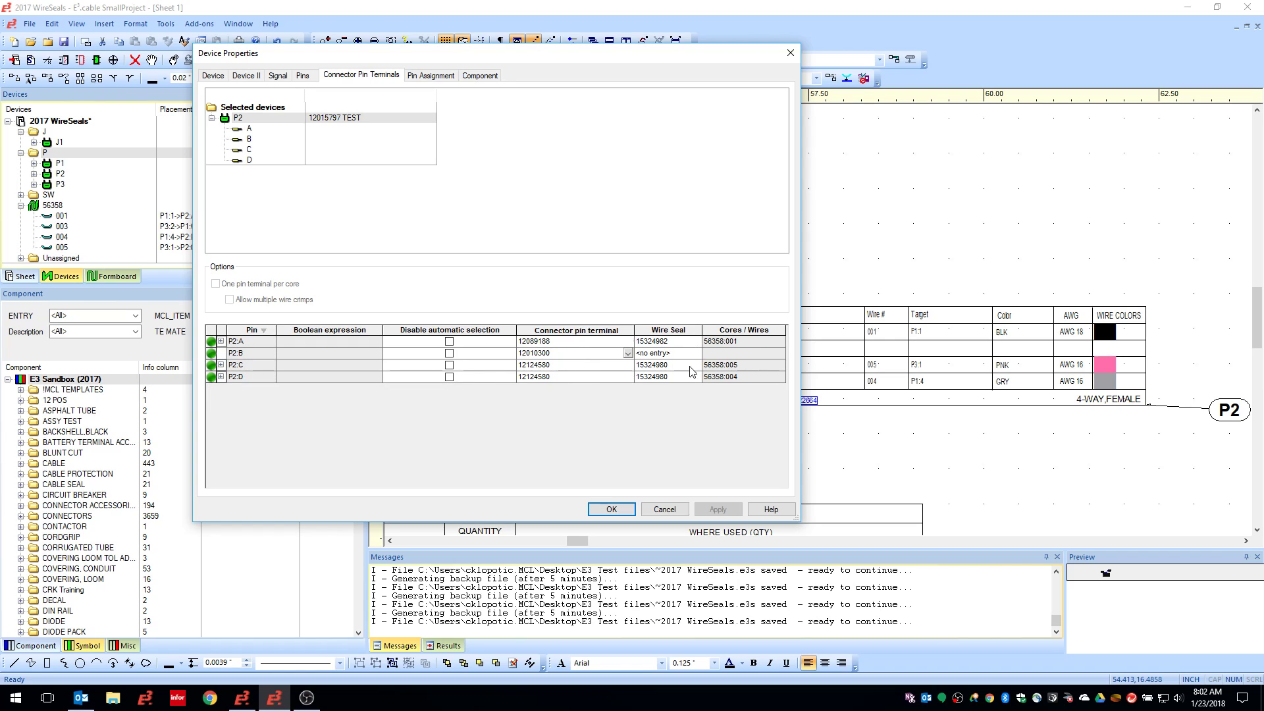
click(221, 365)
click(221, 341)
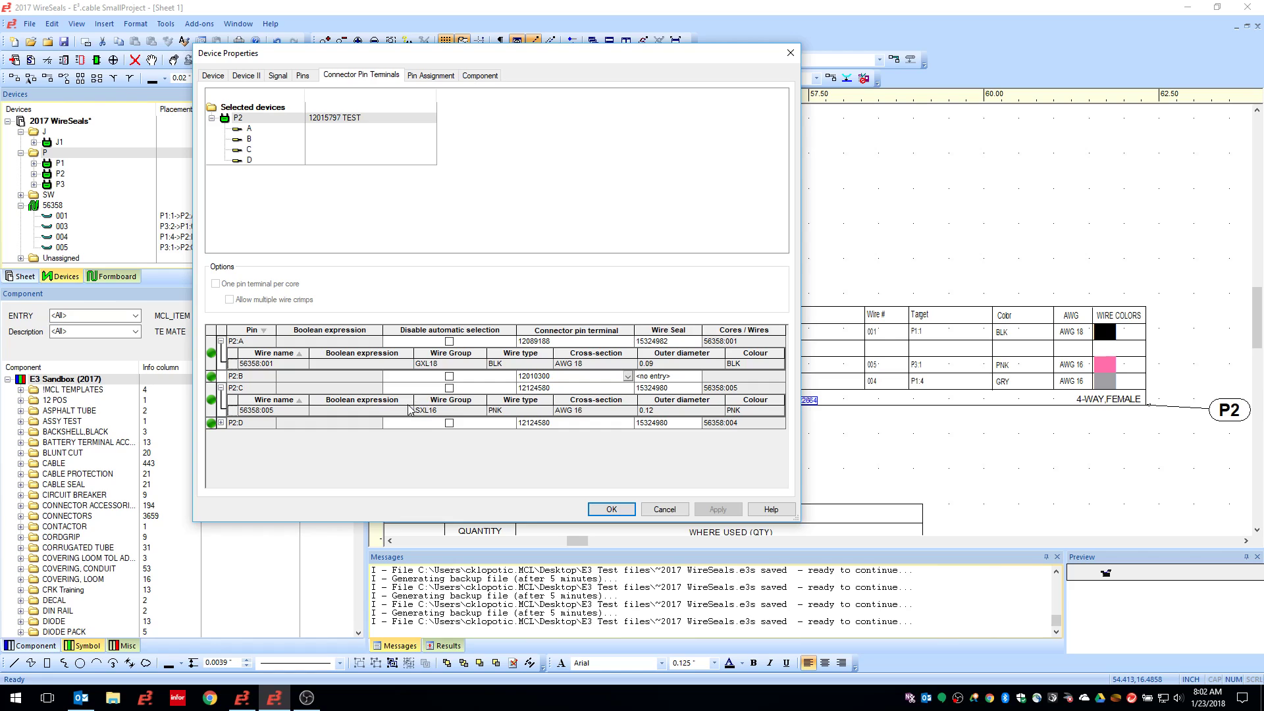
click(221, 388)
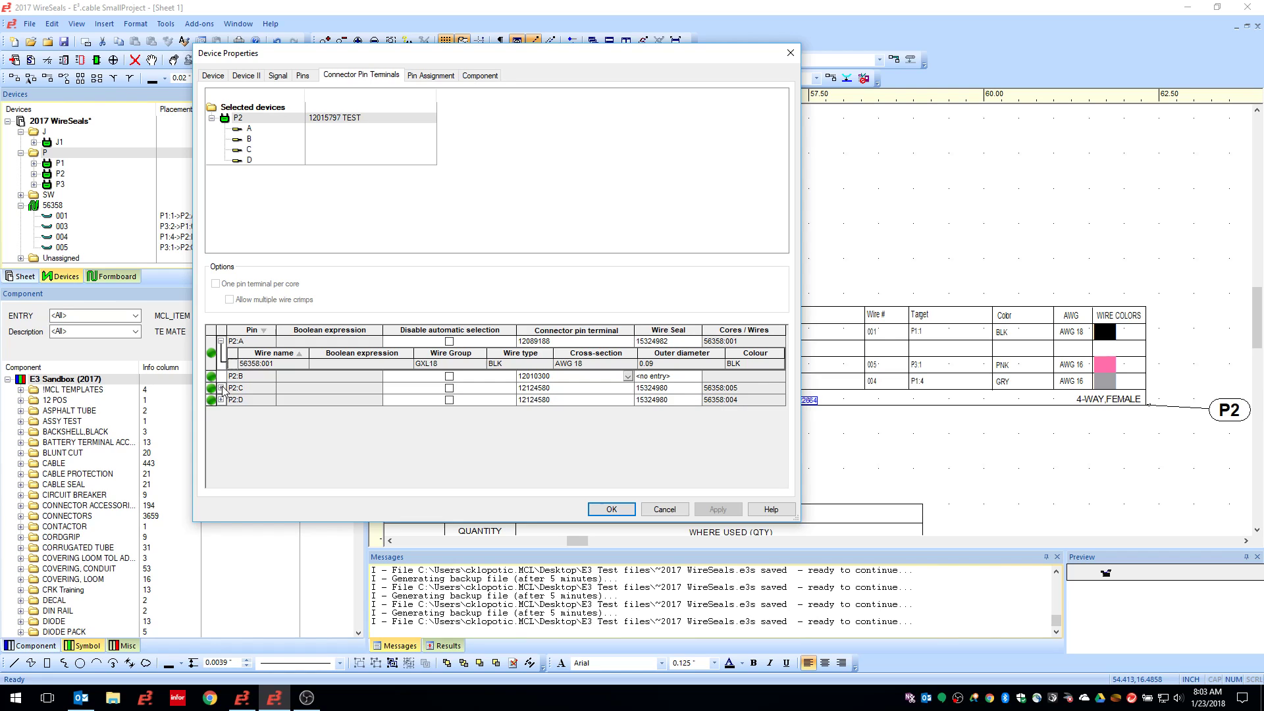
click(221, 341)
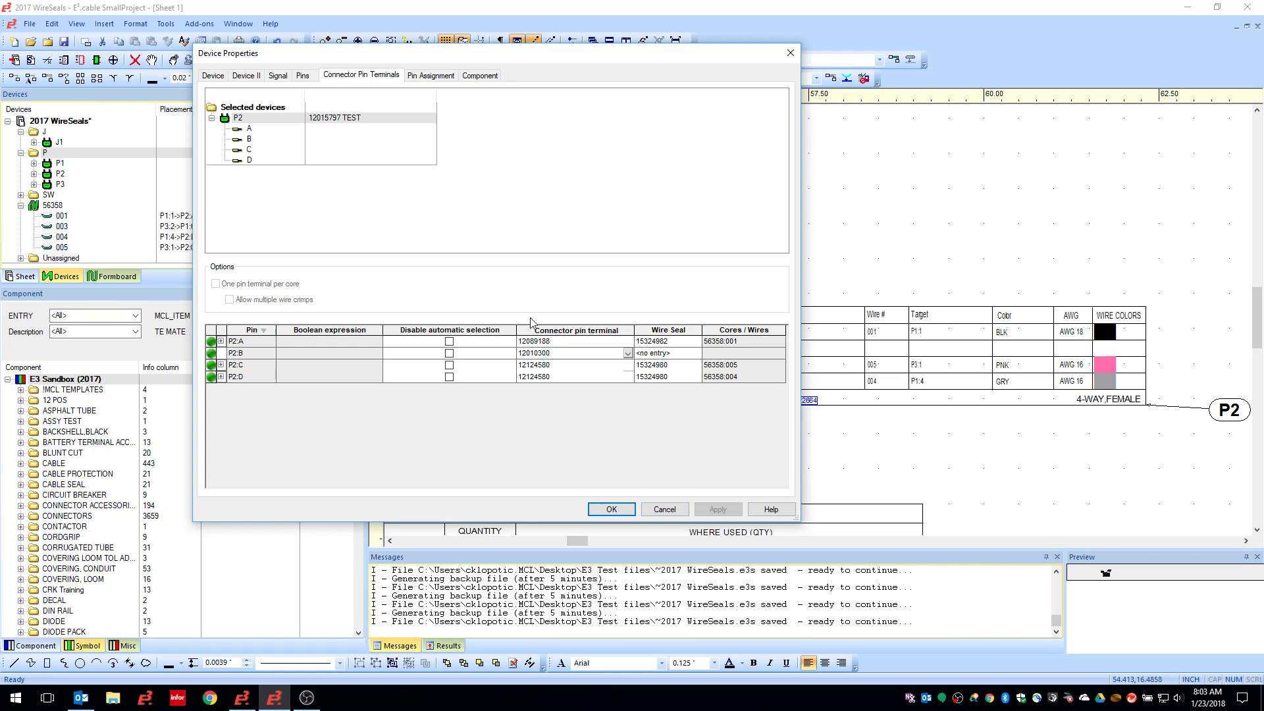
click(663, 510)
In the database editor, open component 12010300 and set its Subtype to Cavity Plug.
click(242, 698)
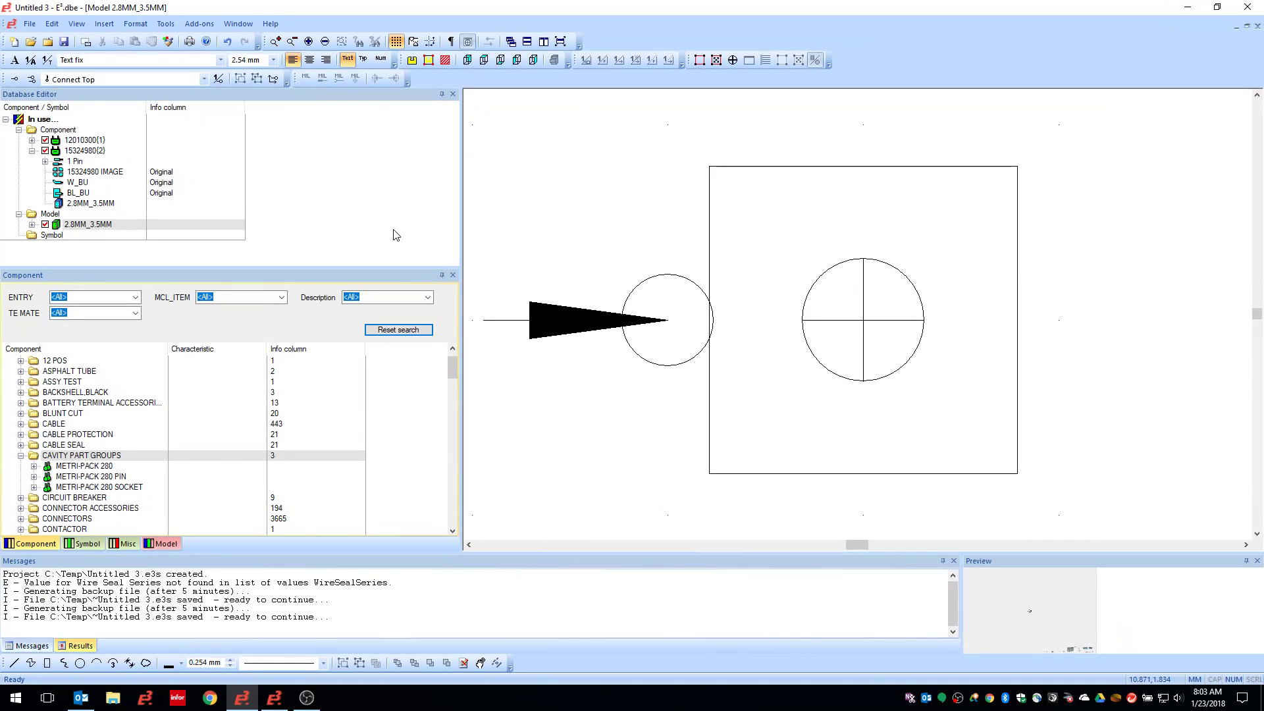
double_click(84, 140)
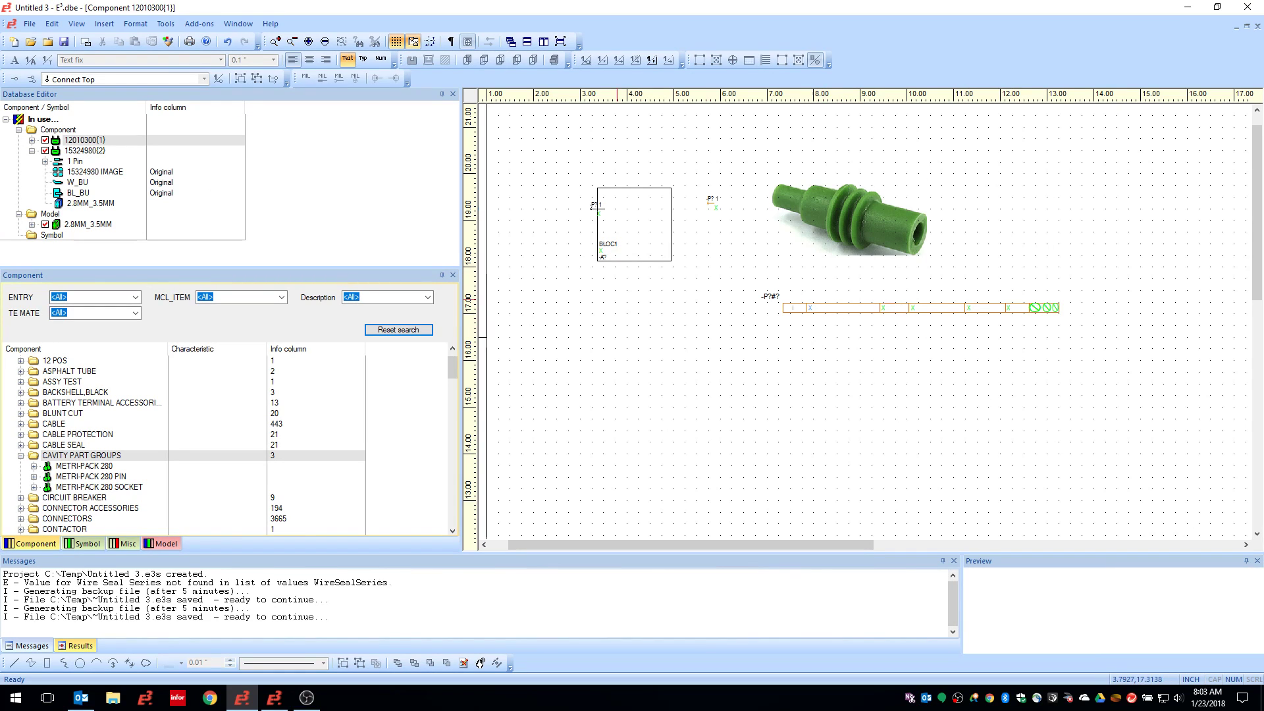
right_click(795, 422)
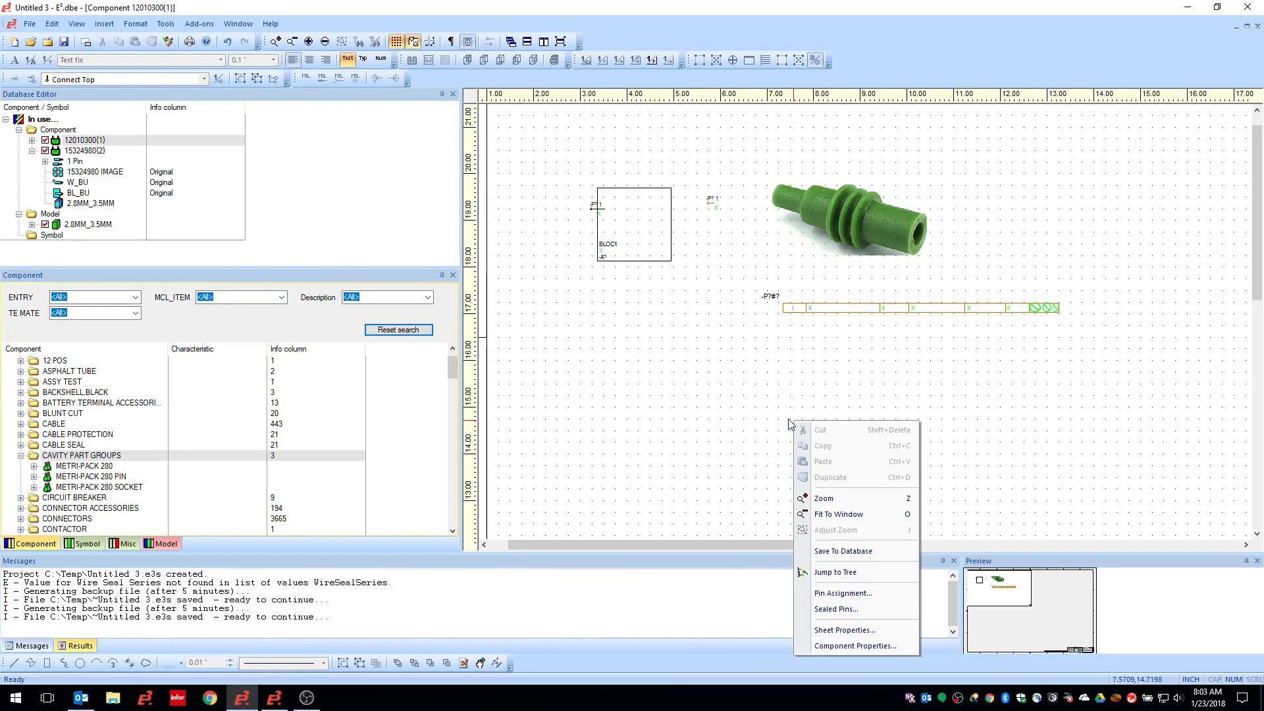
click(837, 646)
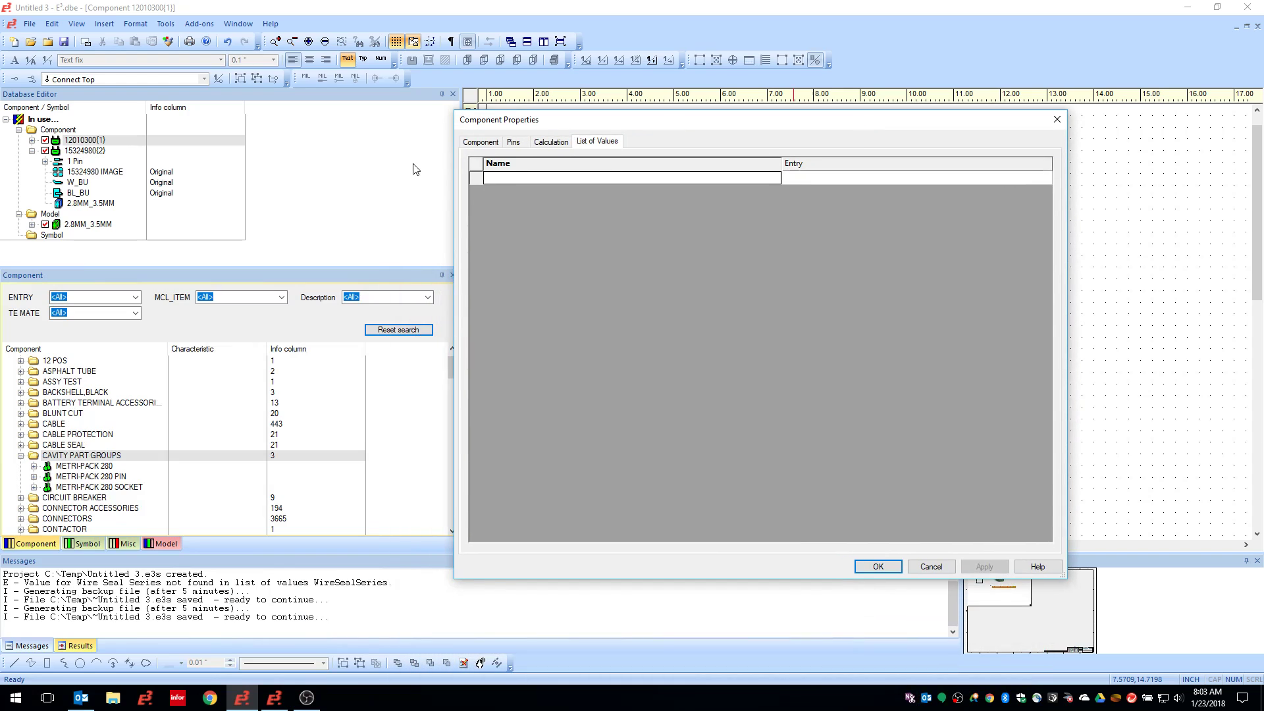
click(475, 143)
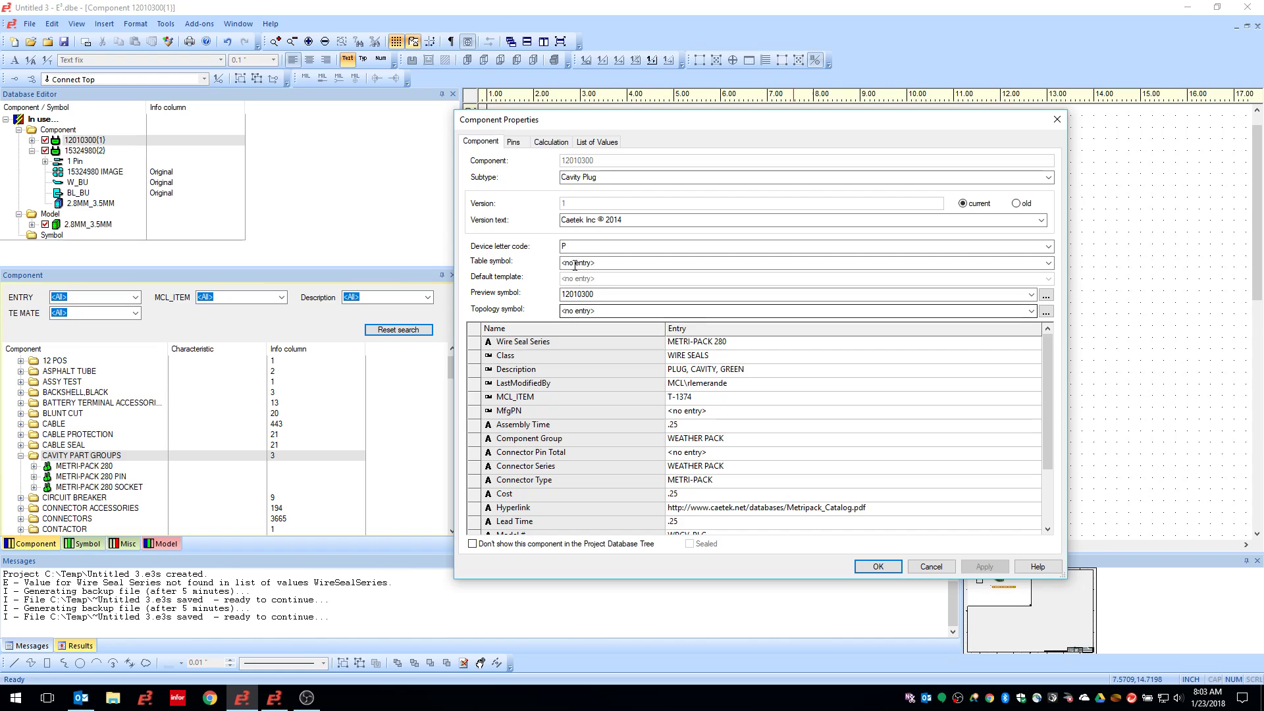
click(1047, 176)
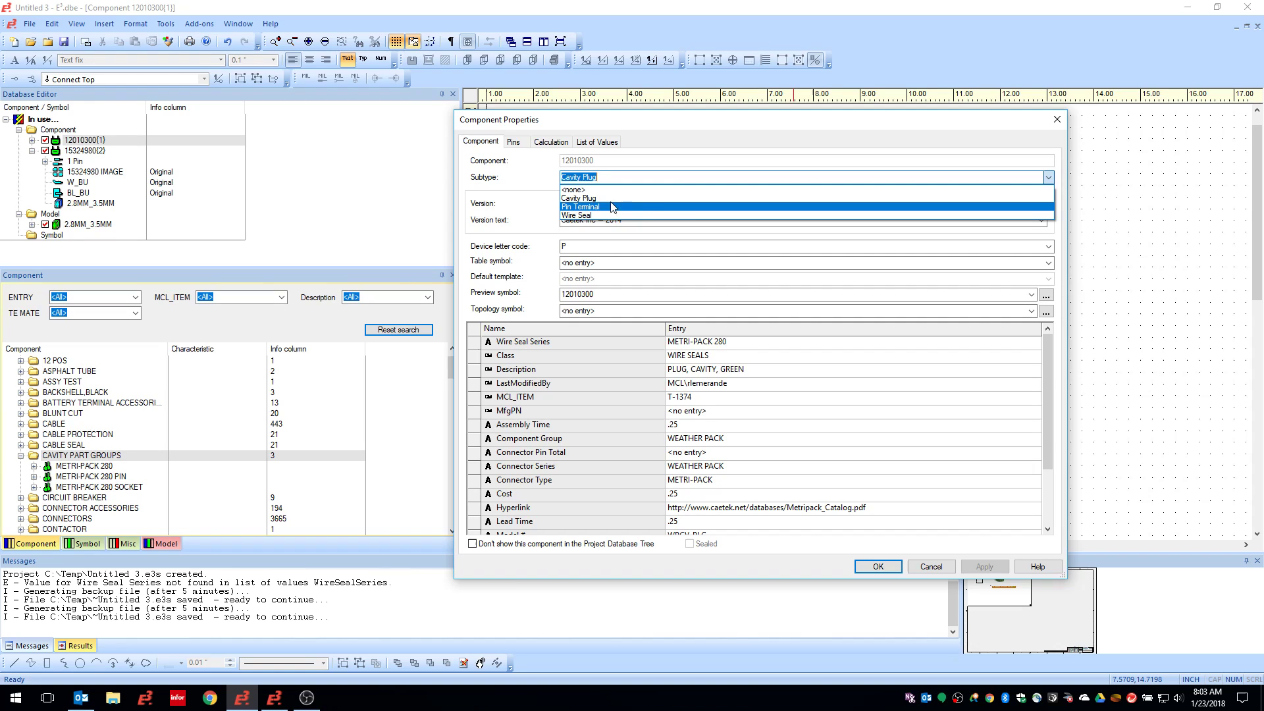
click(591, 198)
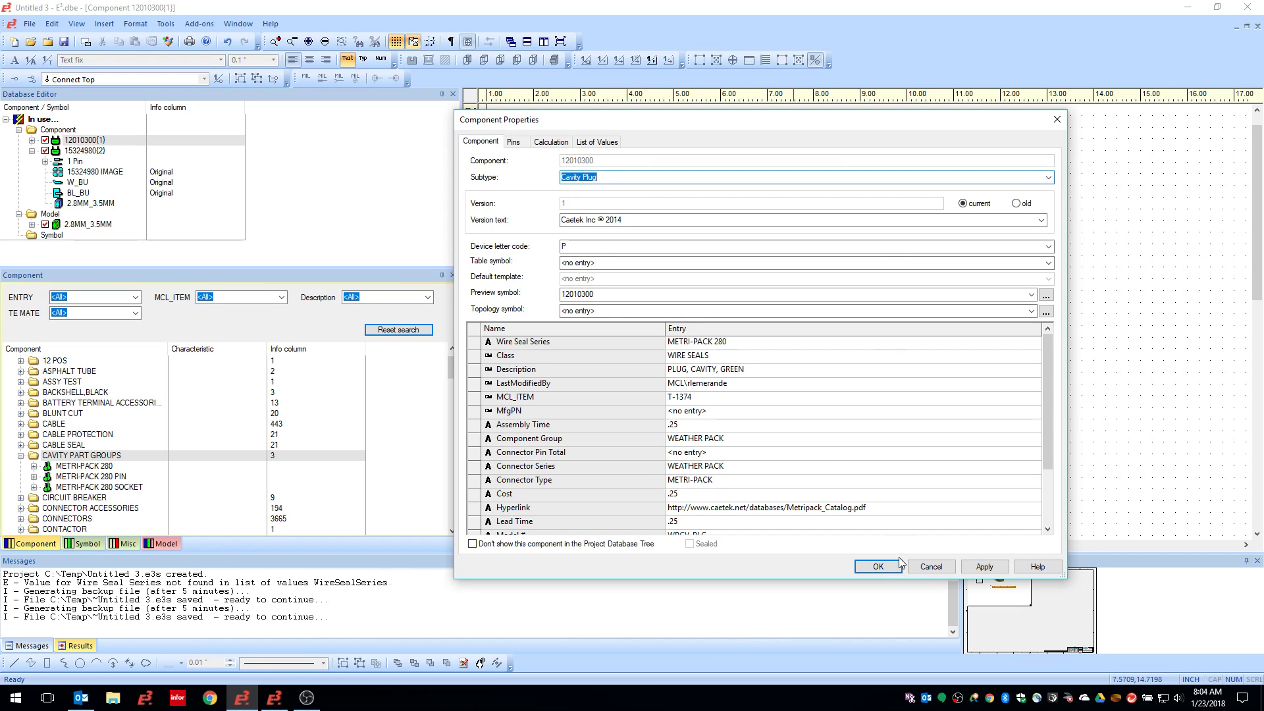
click(985, 567)
click(939, 568)
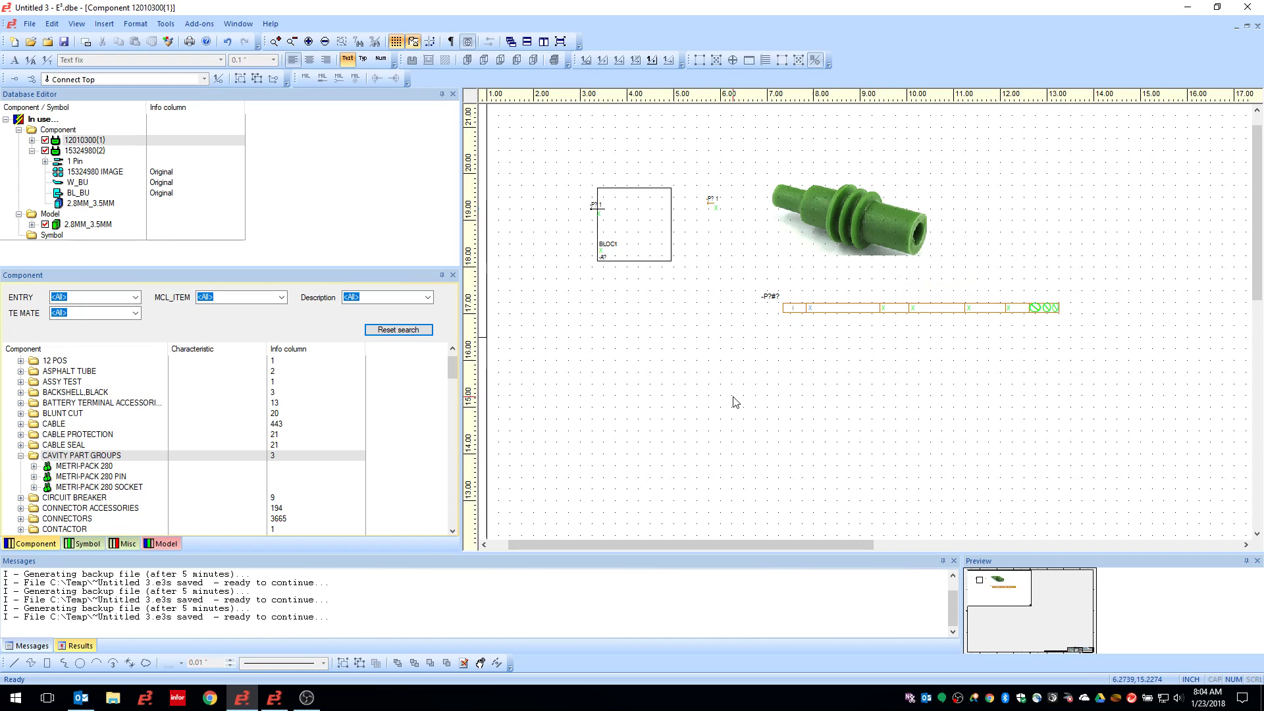
Open component 15324980's properties and confirm its Subtype is Wire Seal.
double_click(84, 152)
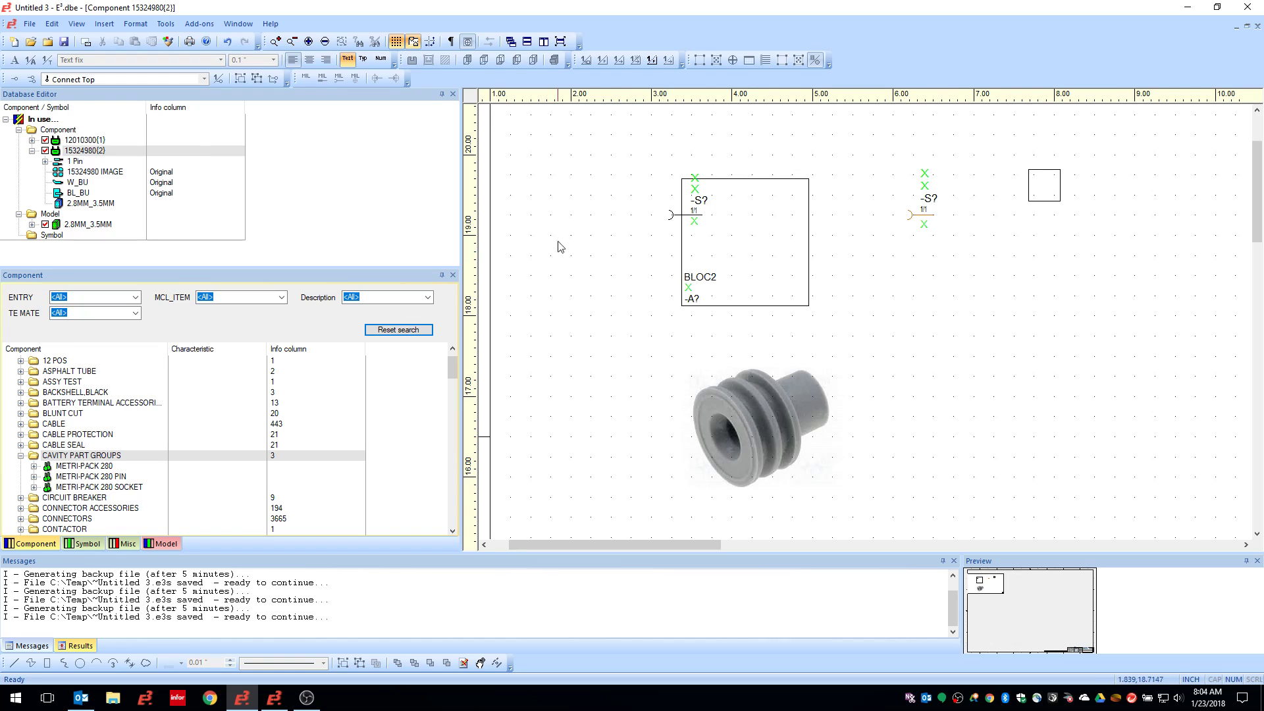
right_click(908, 361)
click(967, 579)
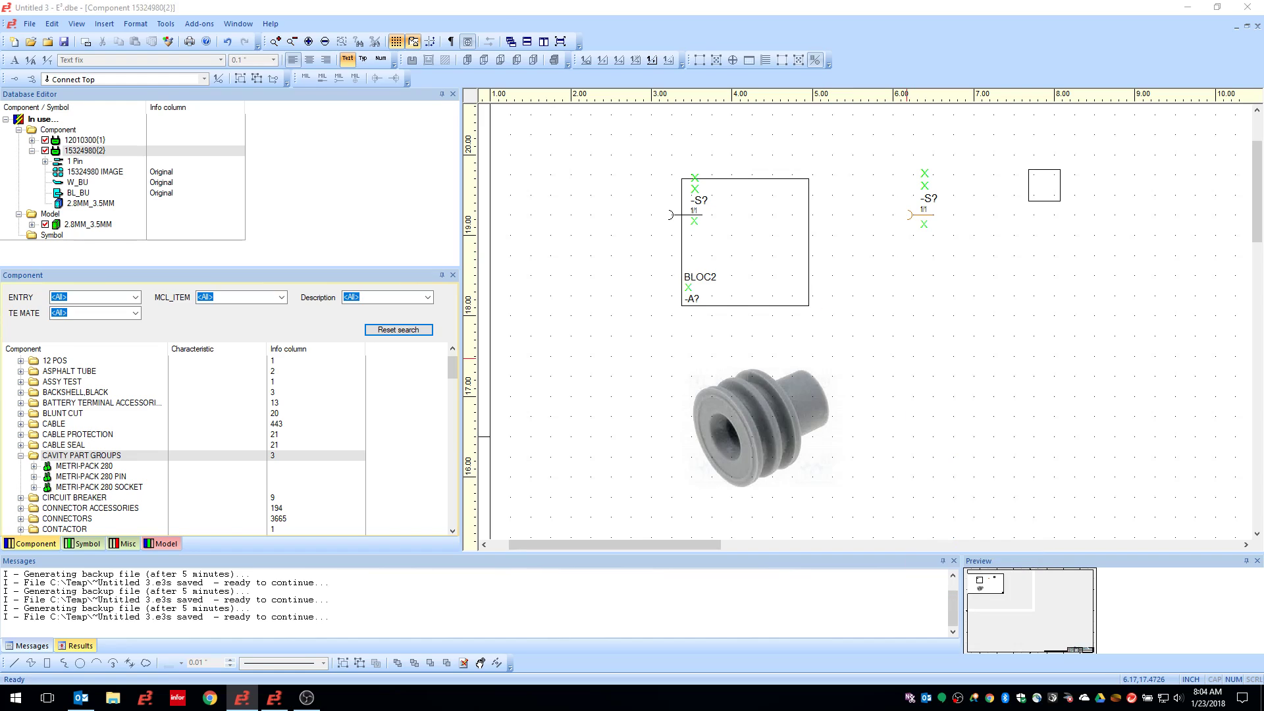
double_click(711, 270)
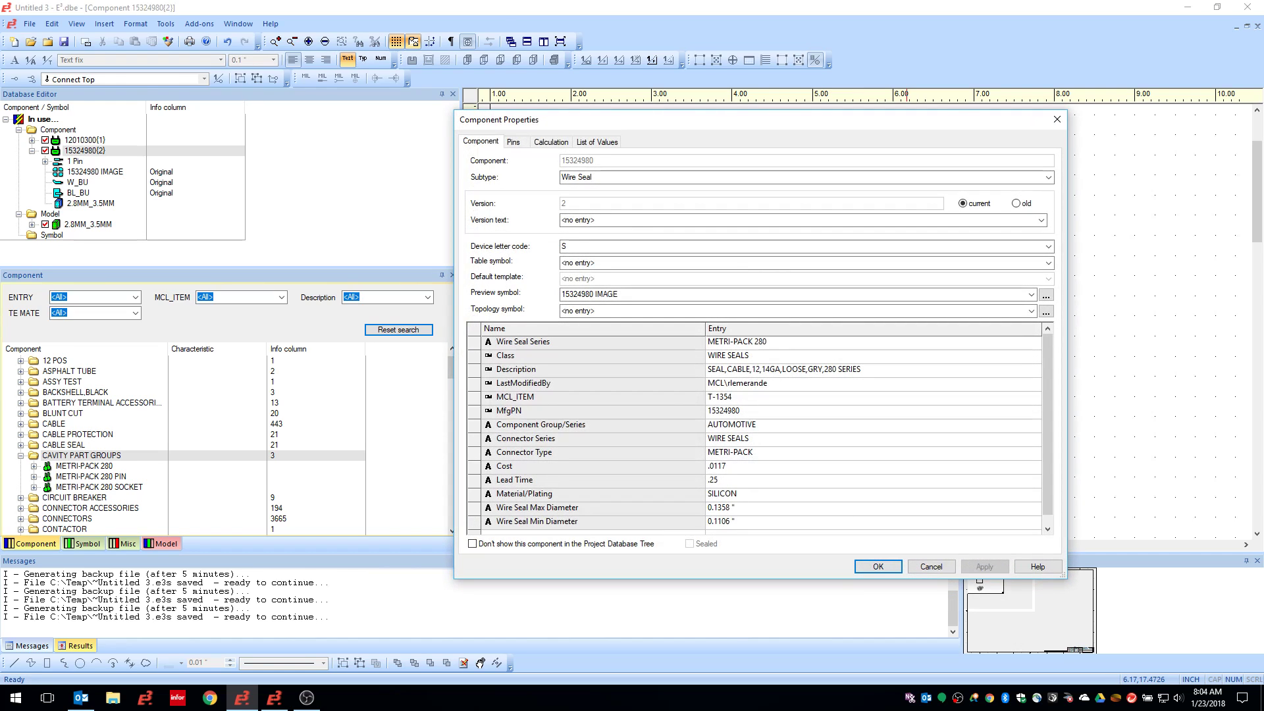
click(611, 178)
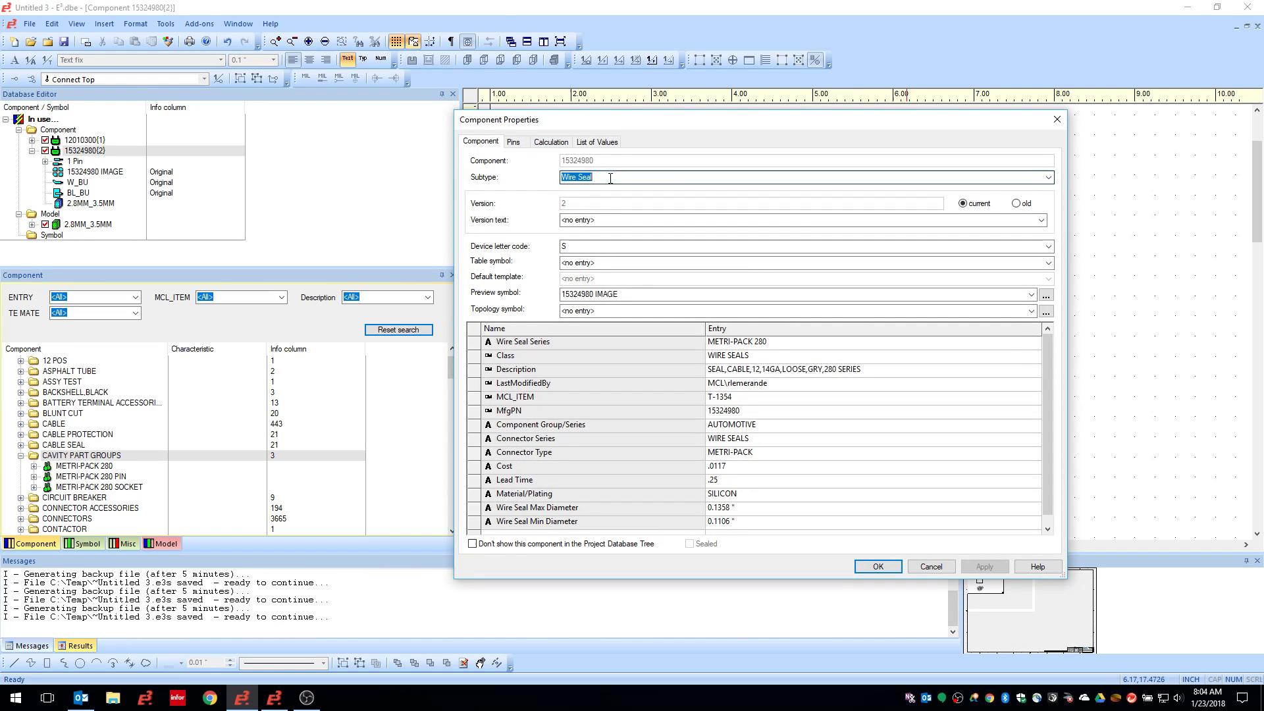
click(1048, 178)
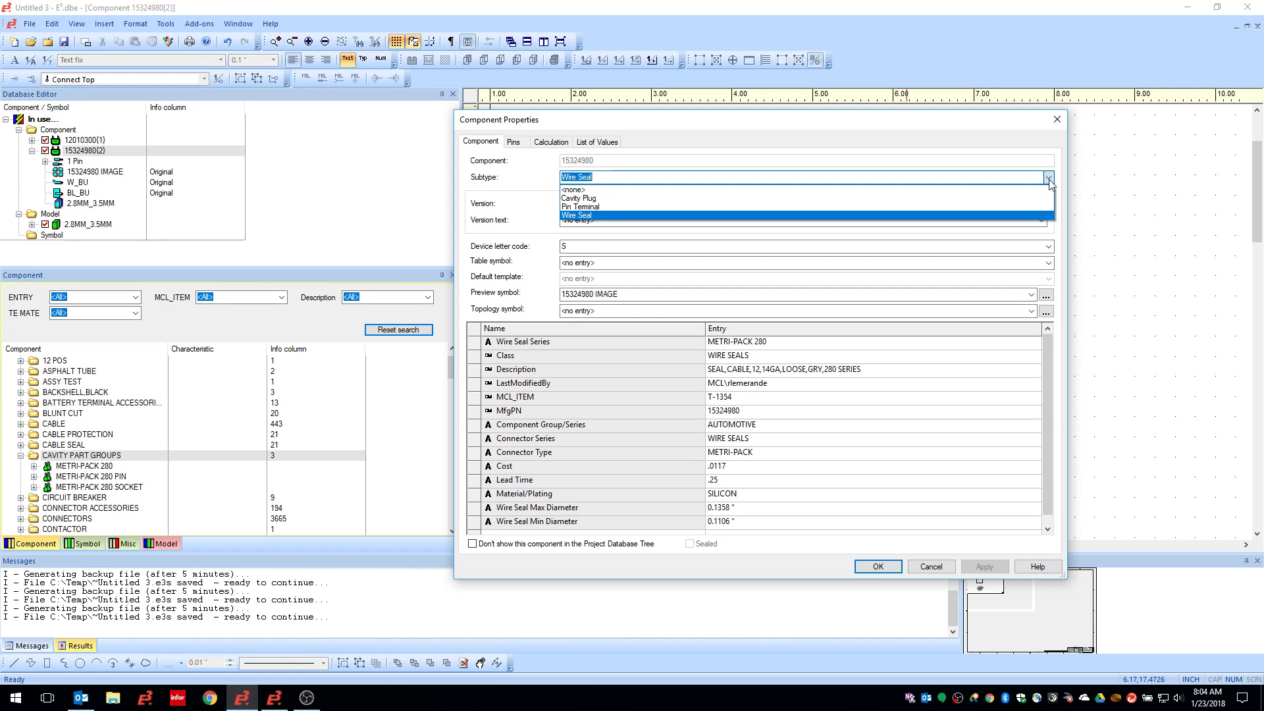
click(1049, 179)
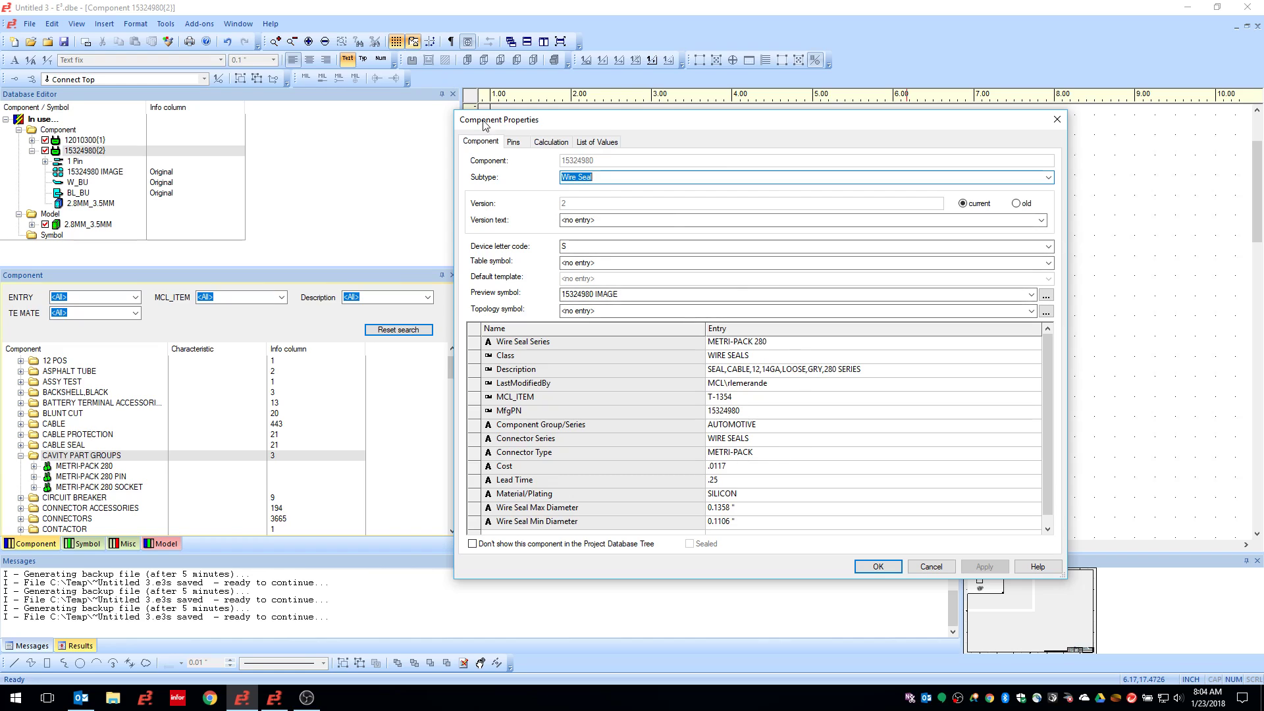
Browse the Pins, Calculation and Values tabs, cancel, and select model 2.8MM_3.5MM in the tree.
click(517, 142)
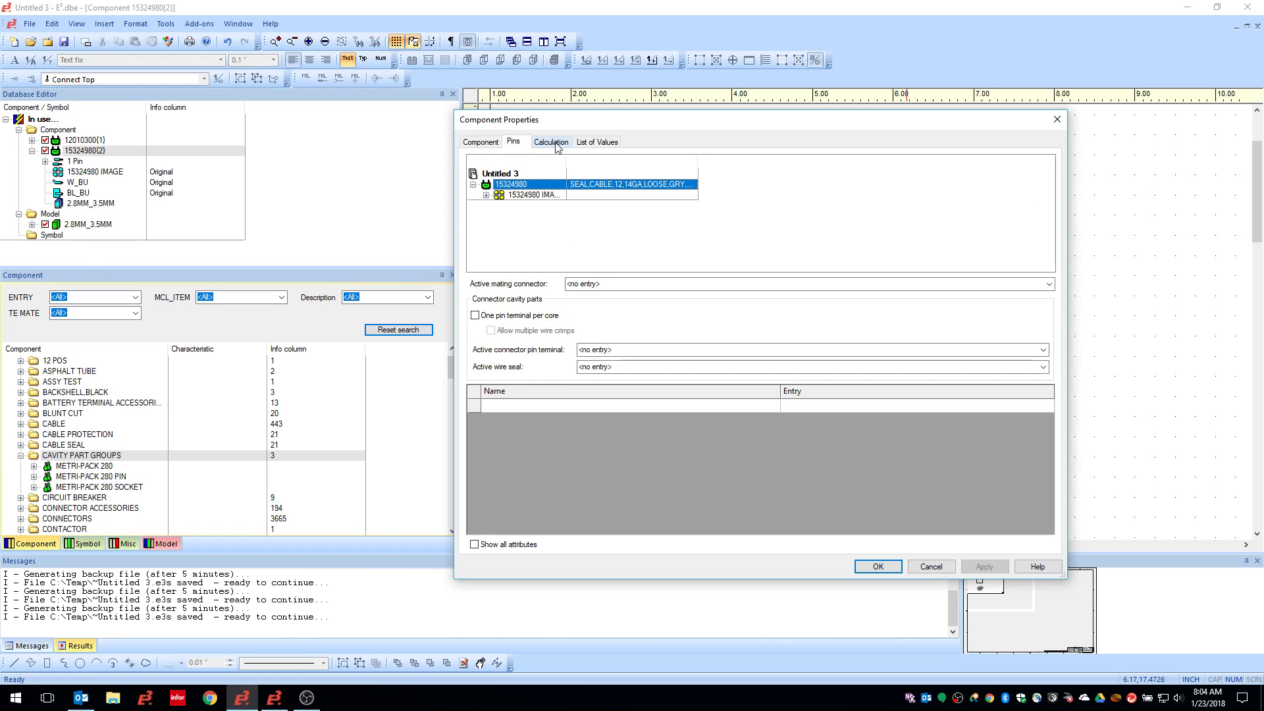
click(551, 143)
click(596, 143)
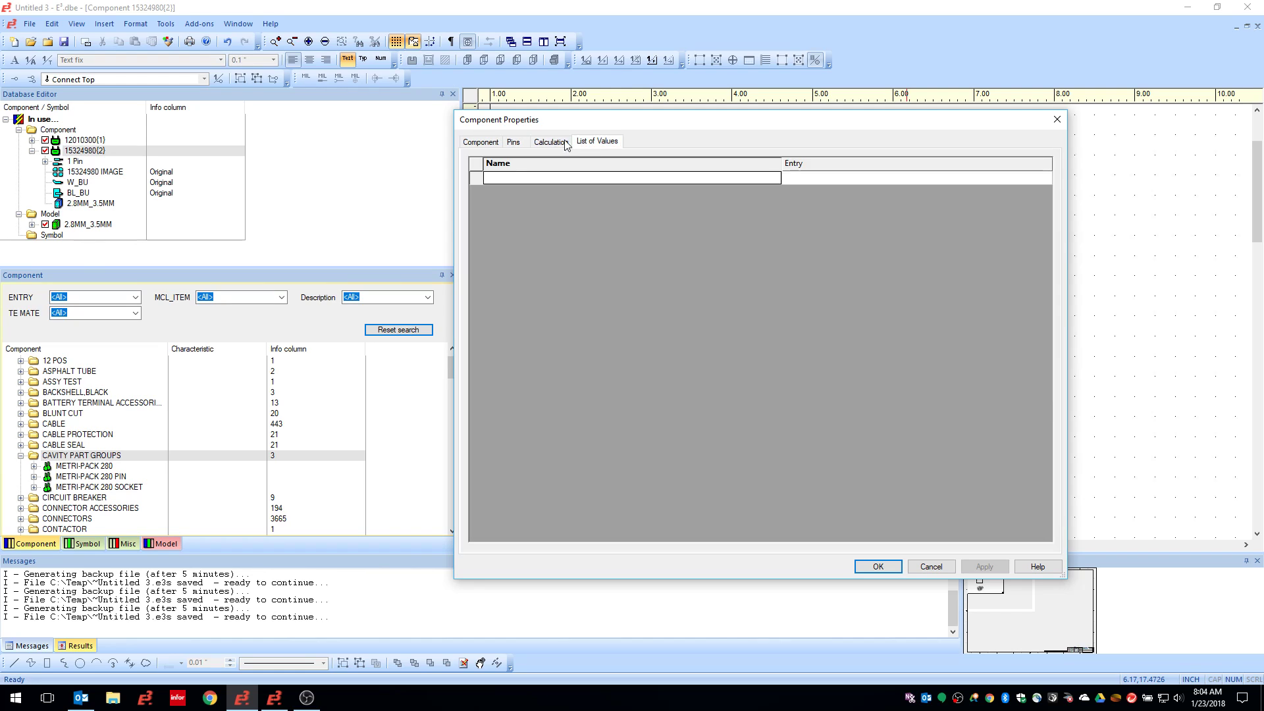
click(480, 141)
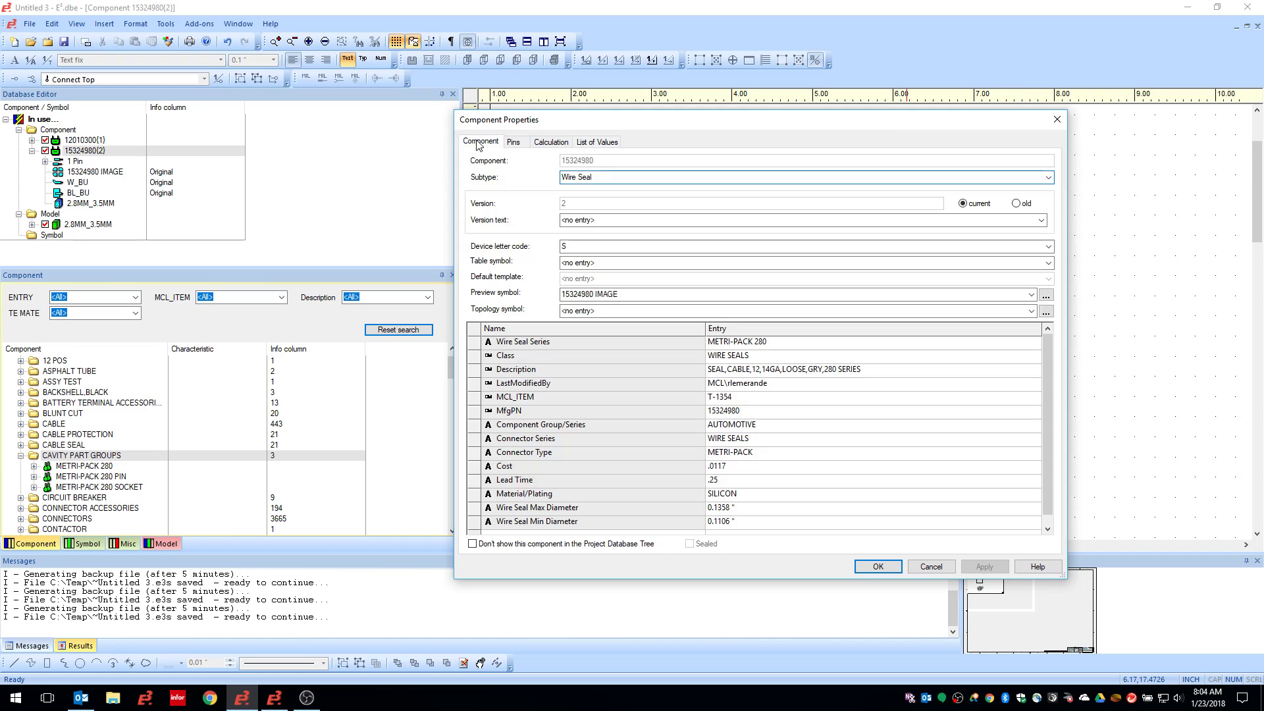
click(931, 566)
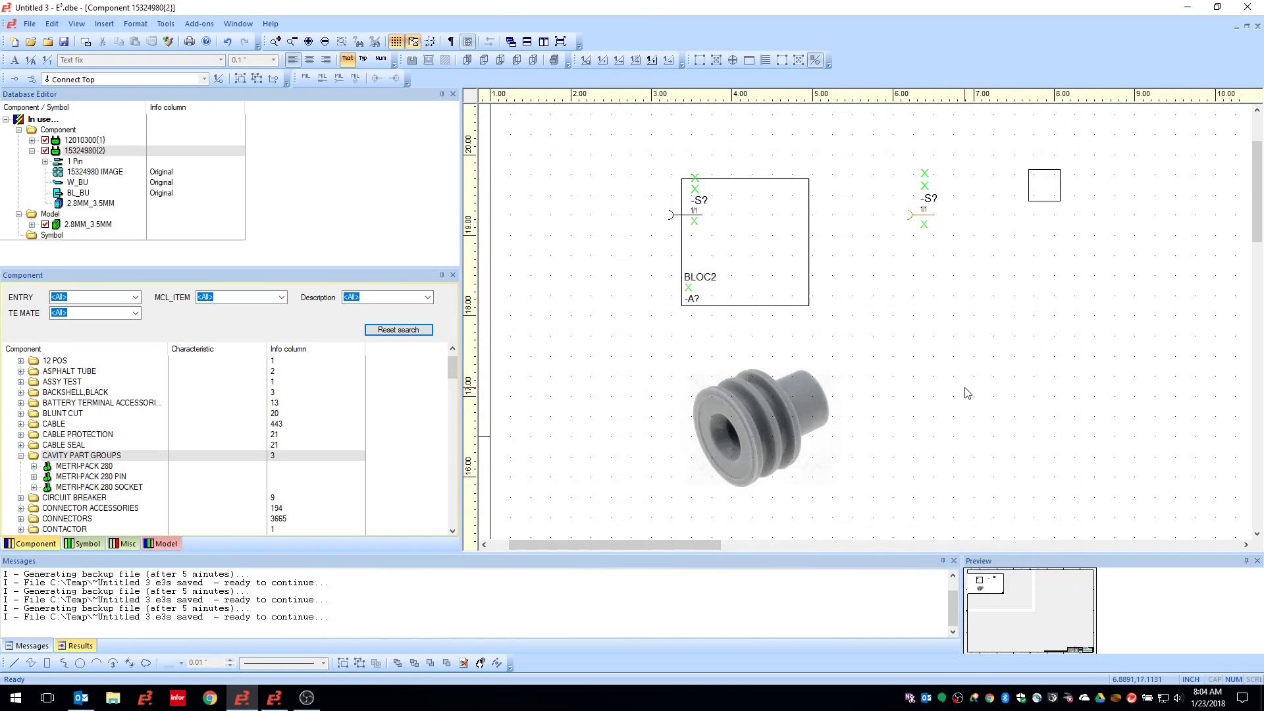
click(1061, 192)
click(98, 227)
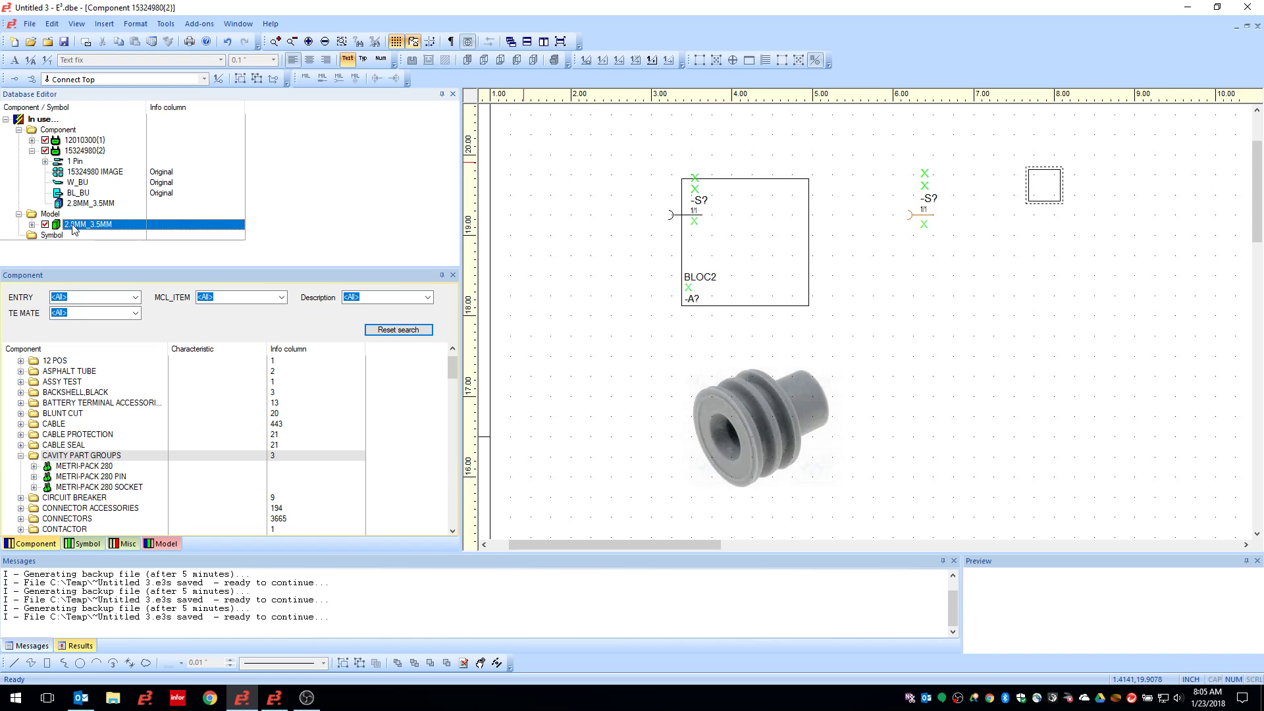
Open model 2.8MM_3.5MM and bring up its Model Properties from the canvas menu.
double_click(76, 225)
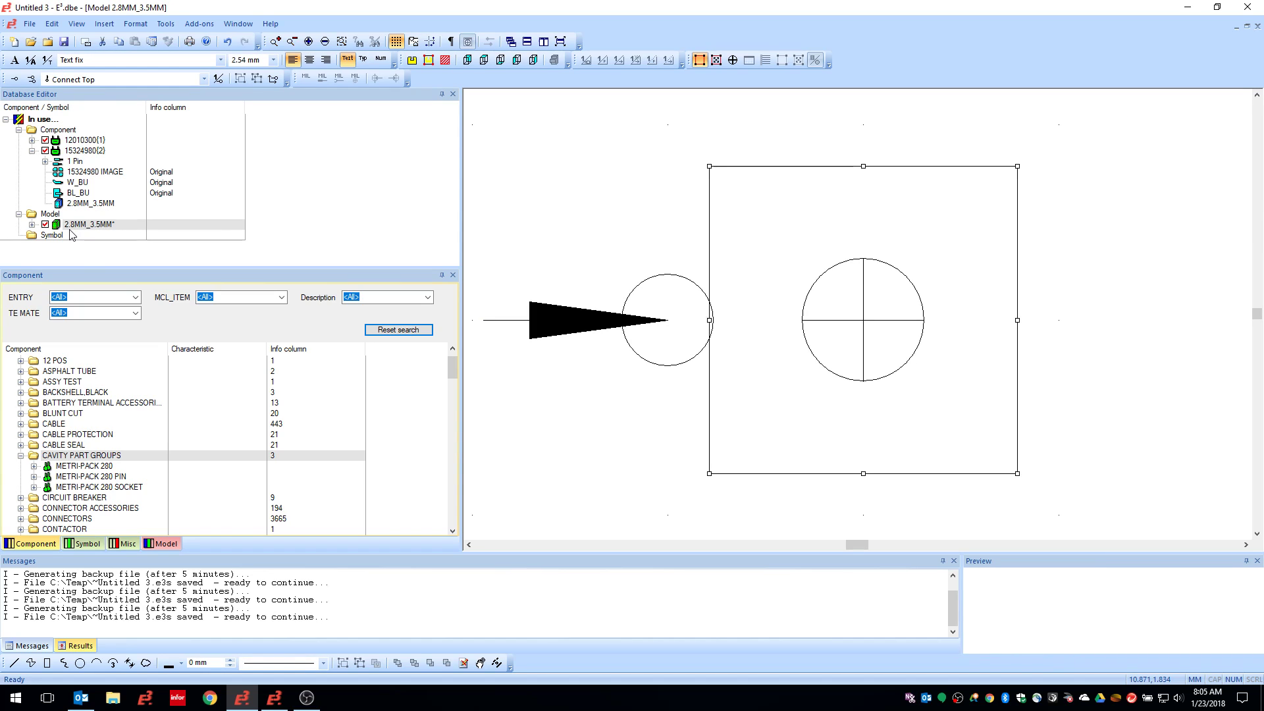
right_click(639, 207)
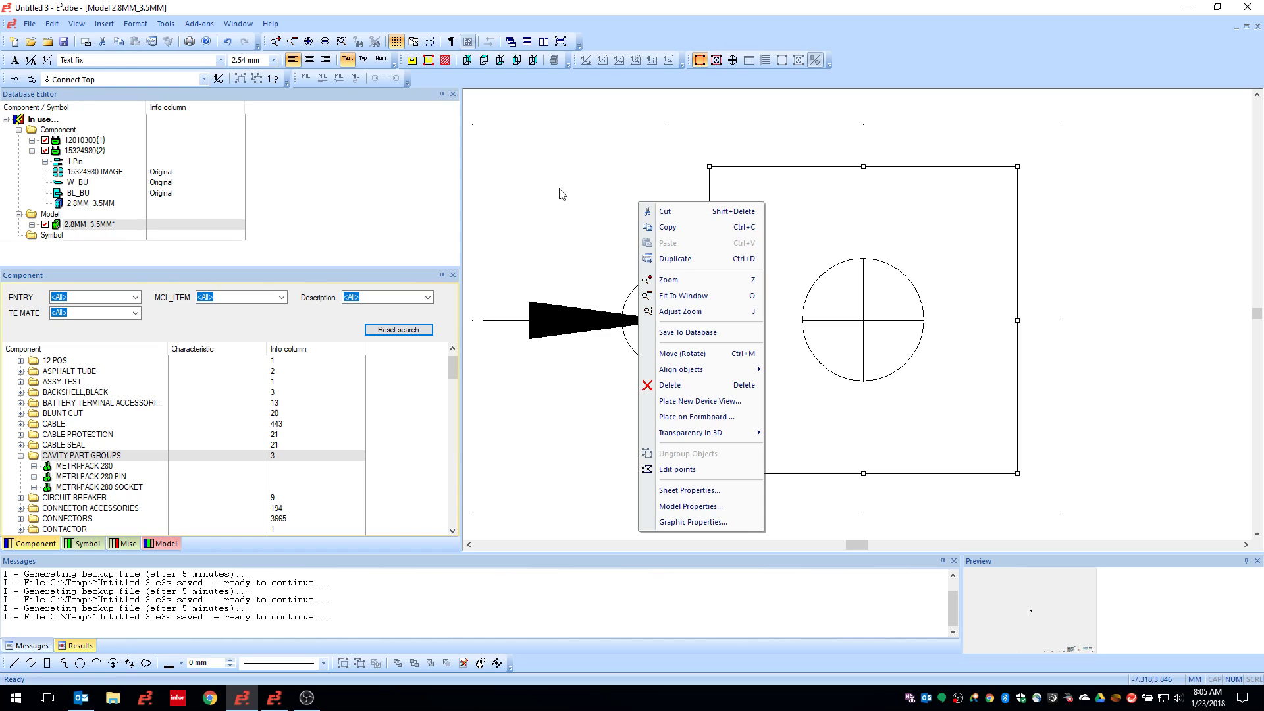
click(706, 506)
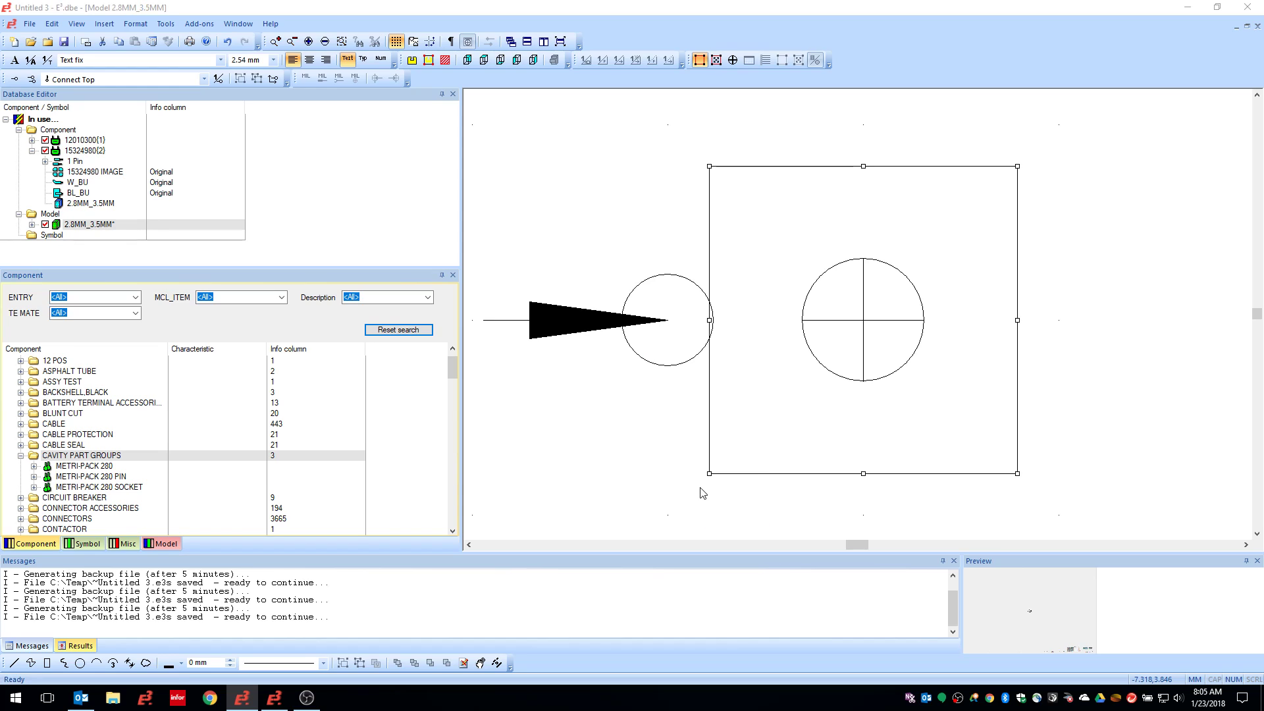
Check the Model tab, then select the Wire Seal slot on Slots/Pins (2.8mm–3.5mm).
drag(512, 156, 740, 117)
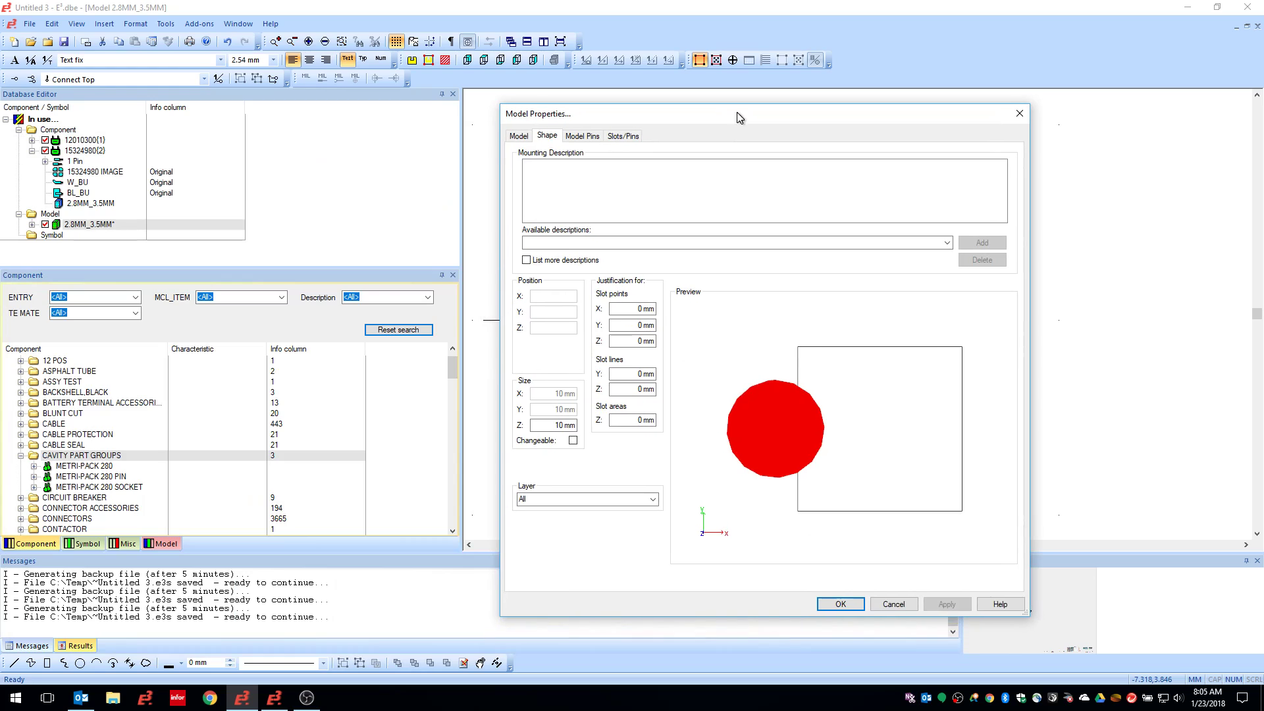
click(529, 136)
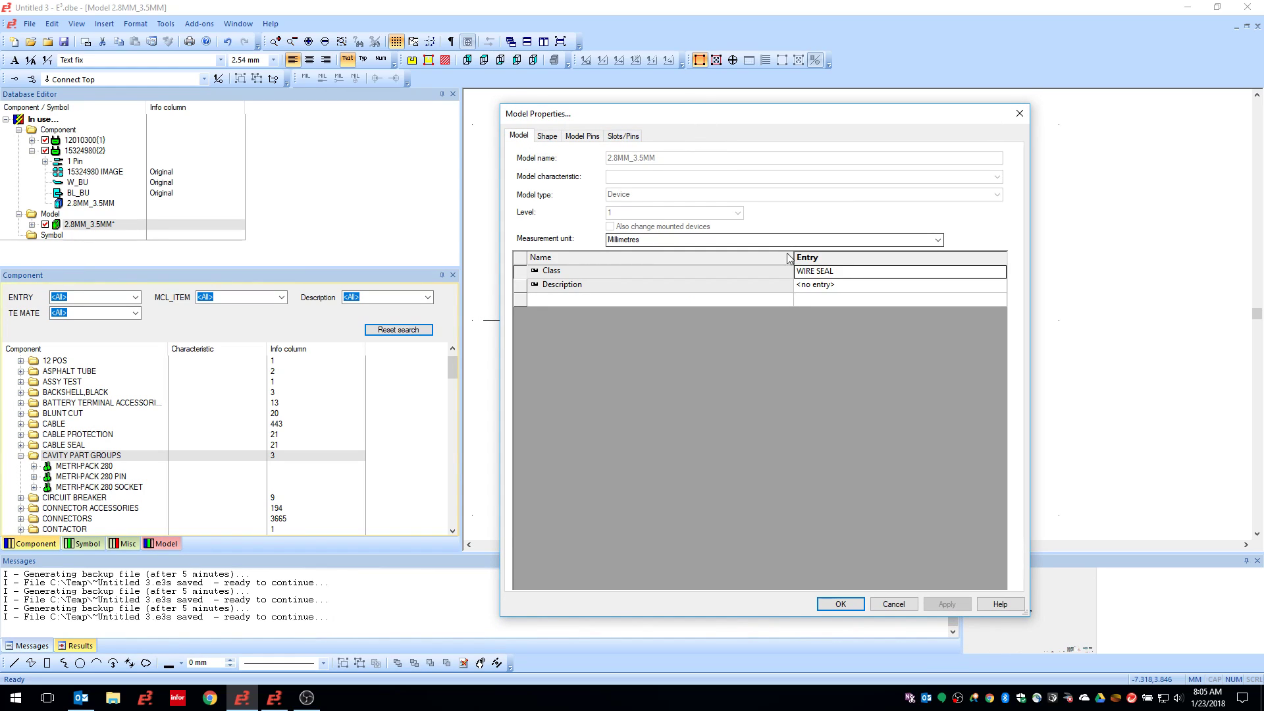
click(624, 138)
drag(704, 118, 700, 84)
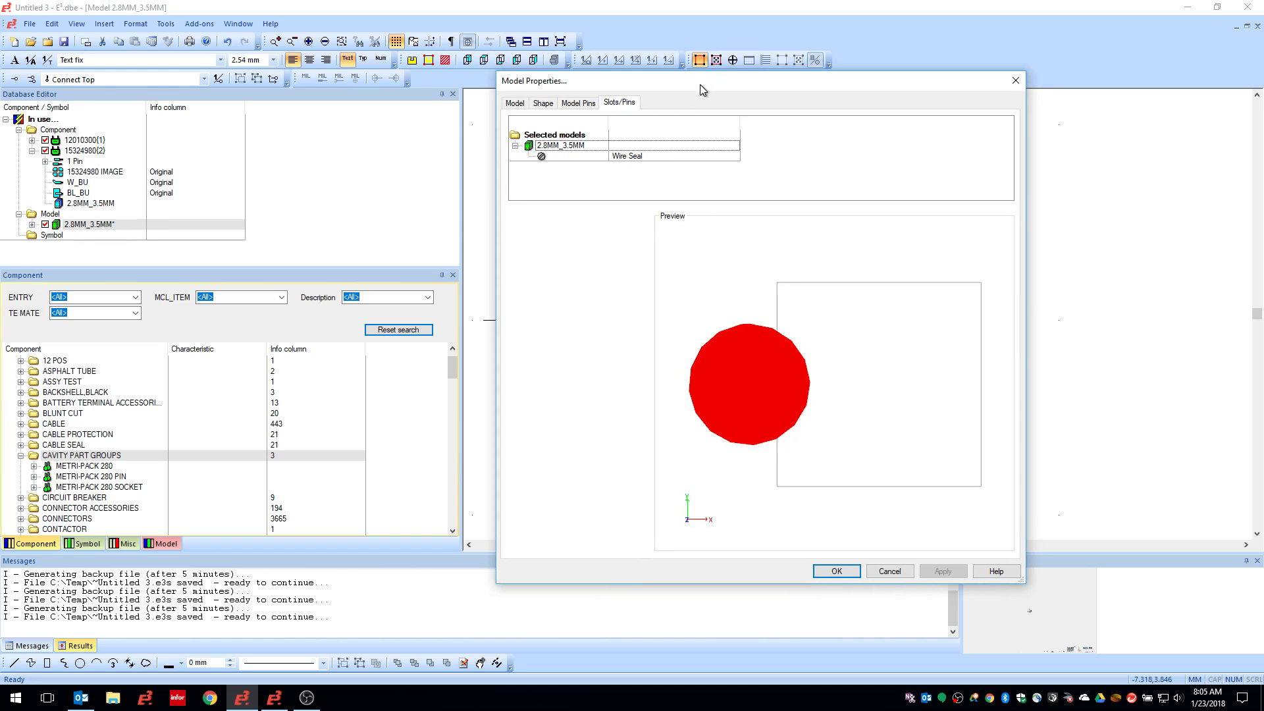
click(565, 158)
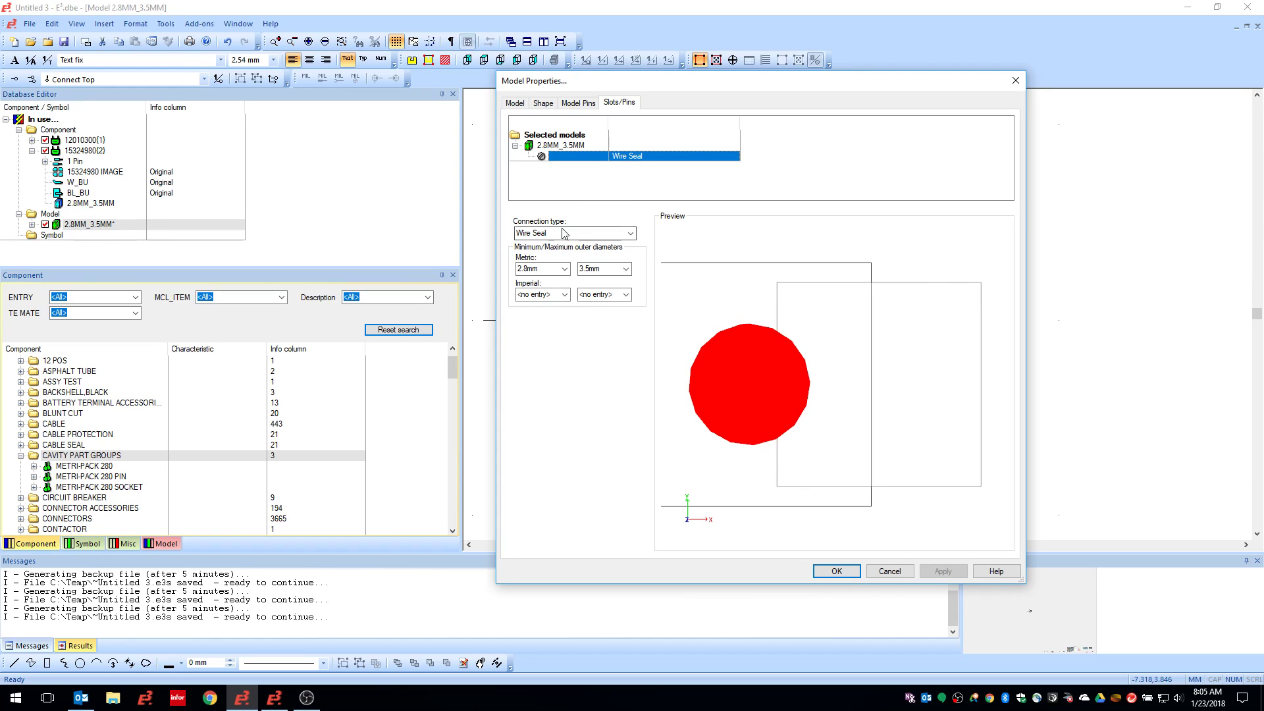
click(628, 234)
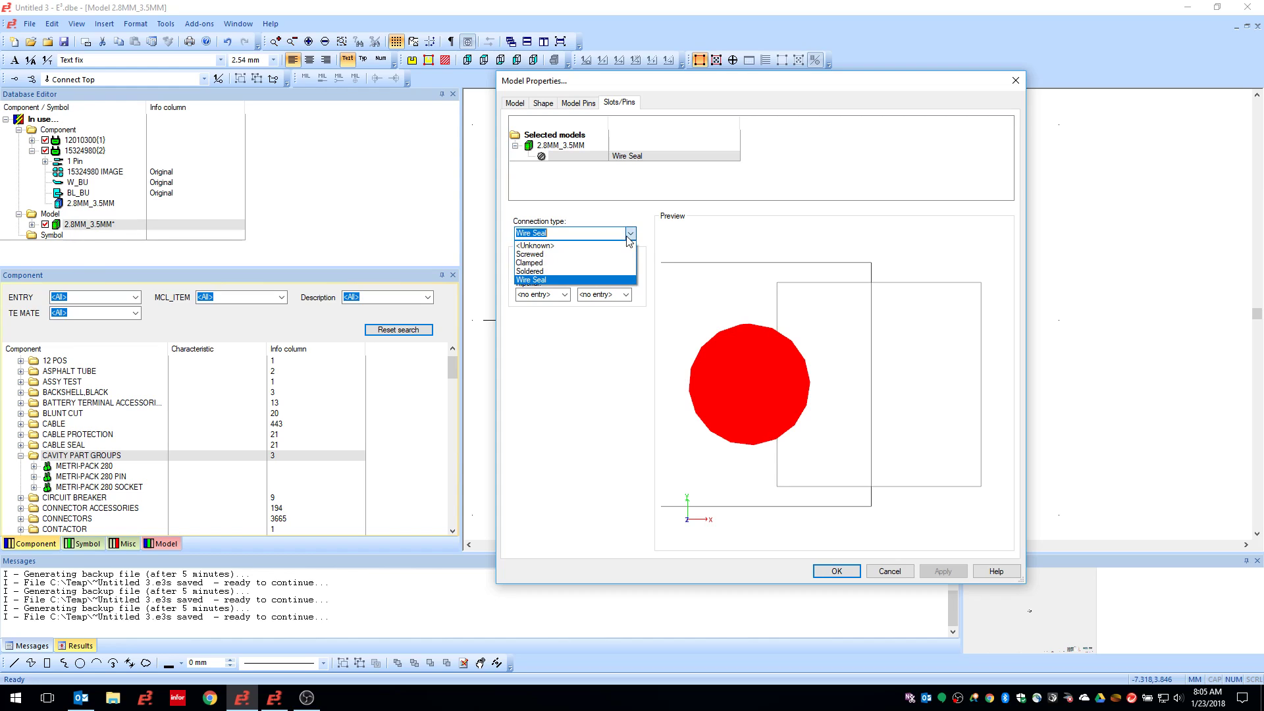
click(617, 281)
click(630, 234)
click(629, 271)
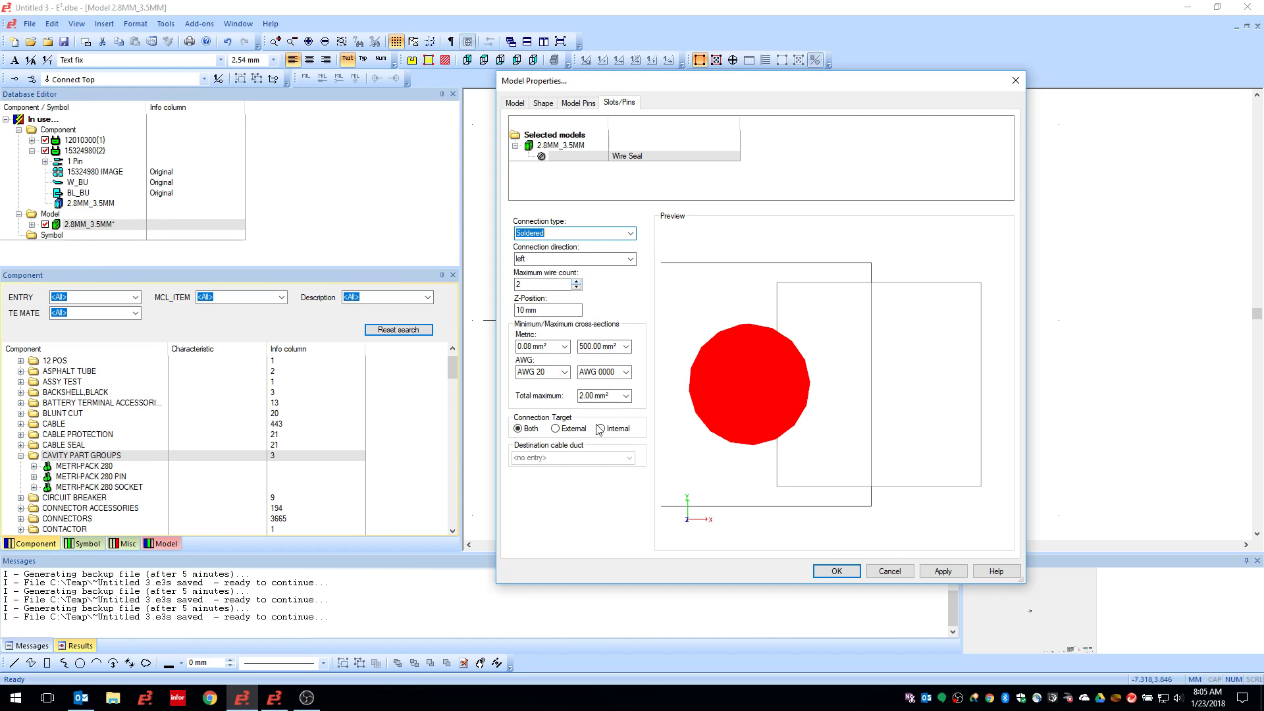
click(630, 233)
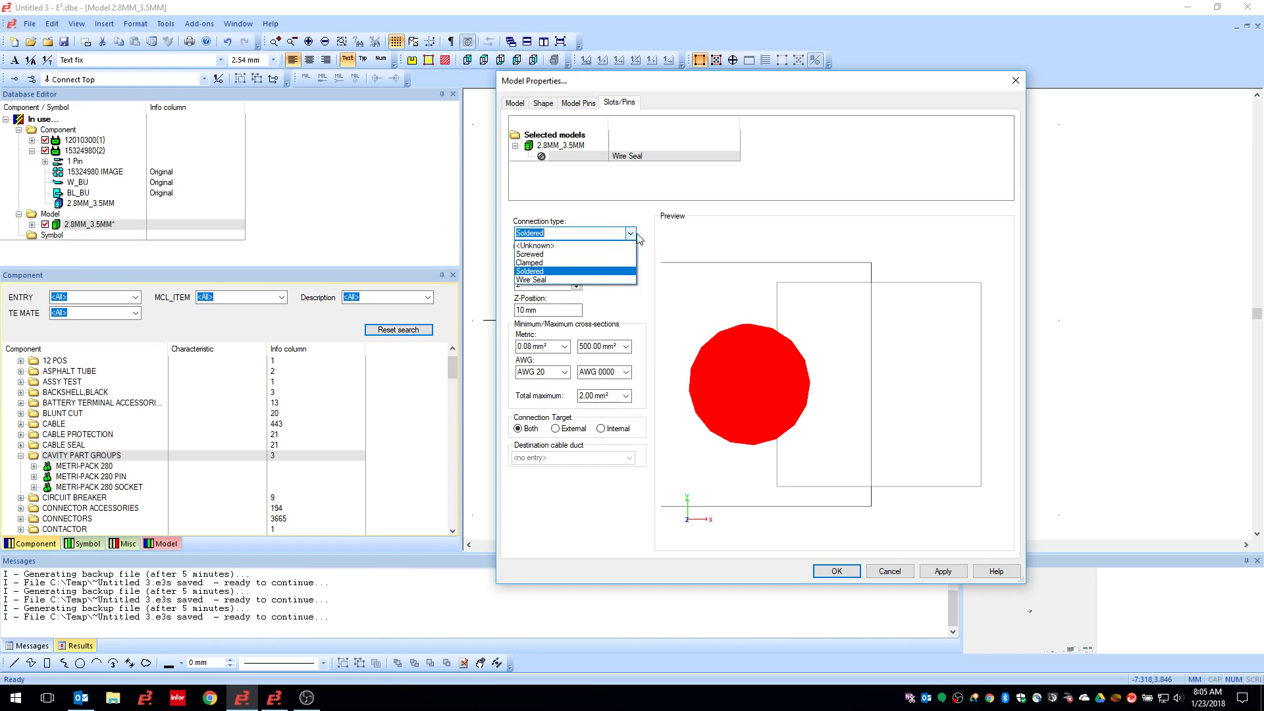
click(610, 279)
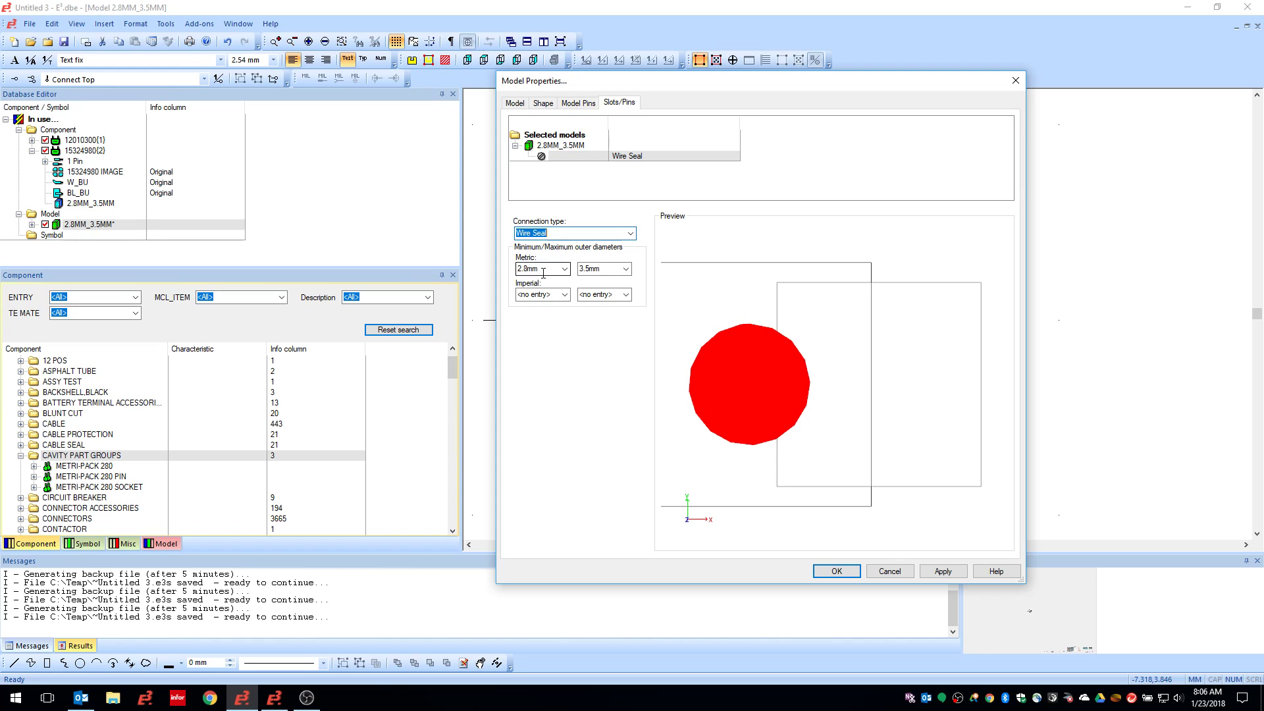
Keep metric outer diameter at 2.8mm min and 3.5mm max, with both imperial values at <no entry>.
click(563, 270)
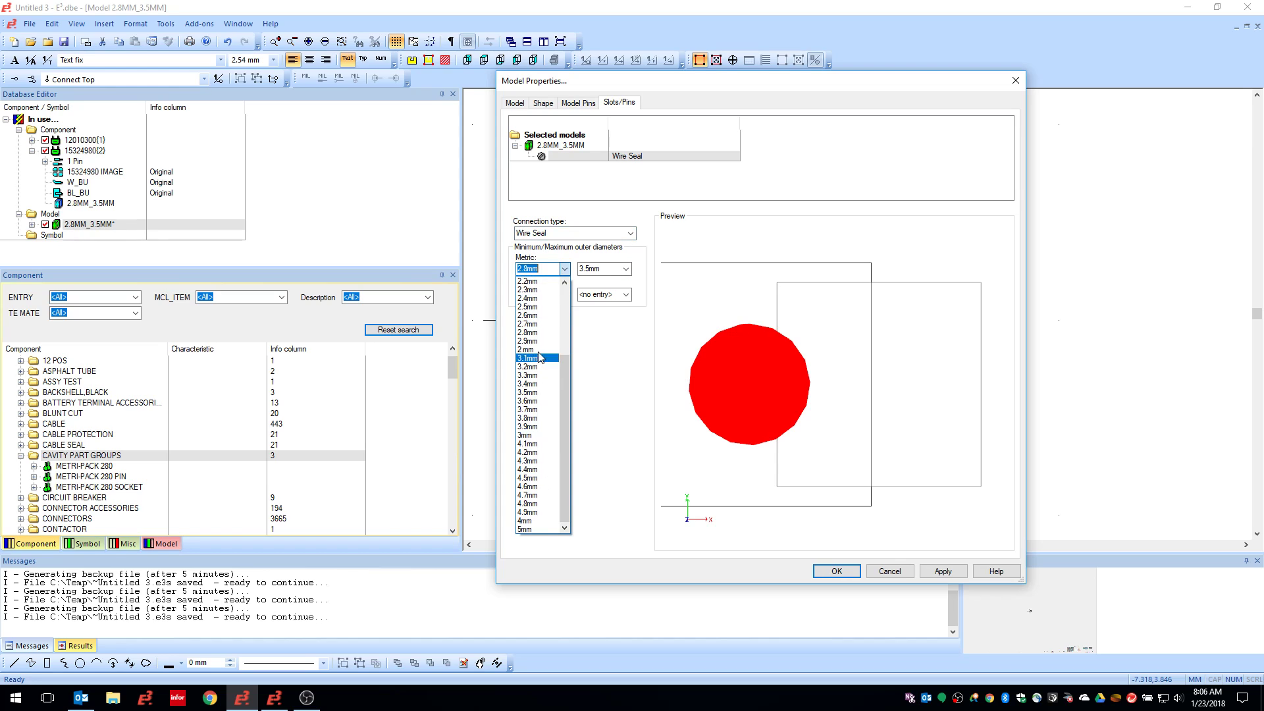
click(626, 270)
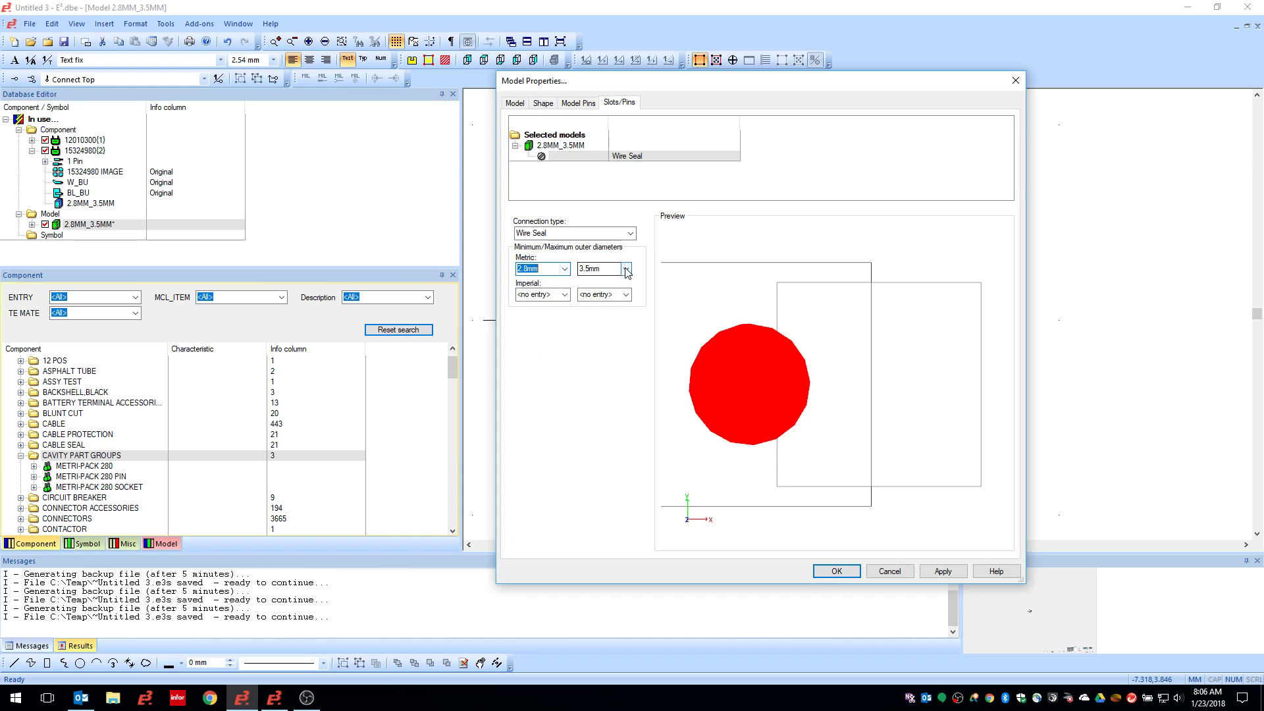
click(626, 270)
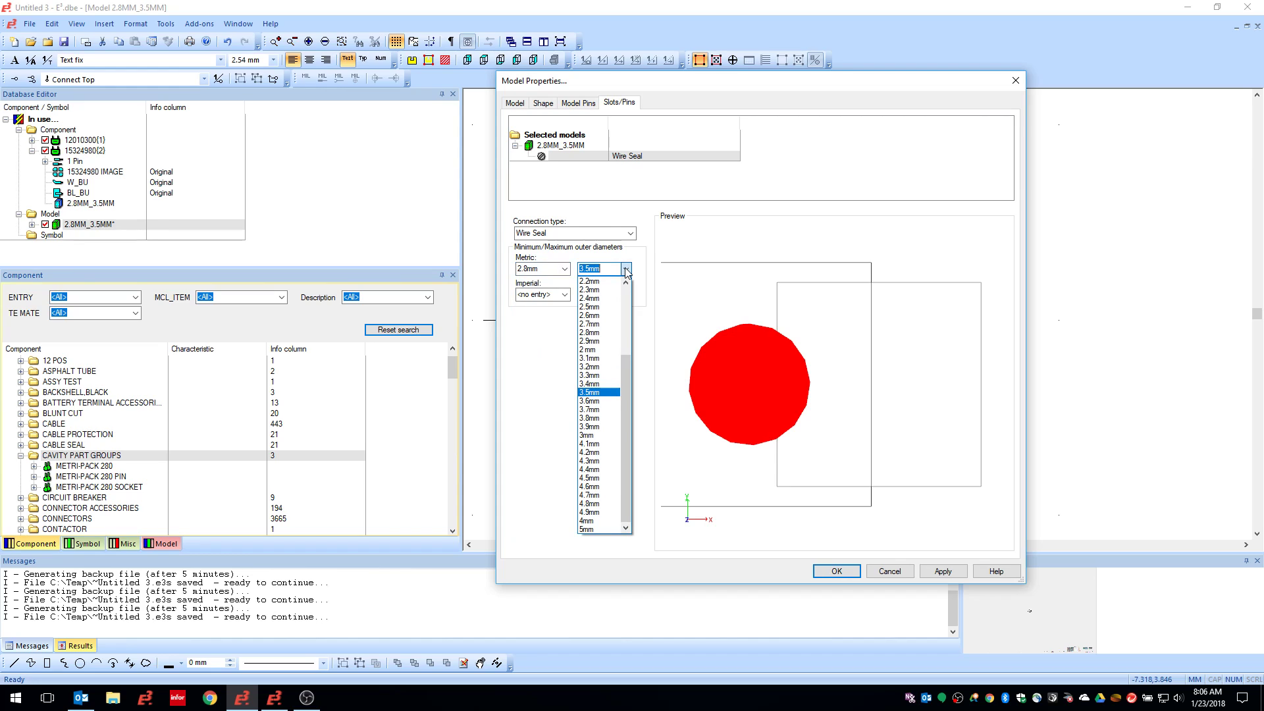
click(626, 269)
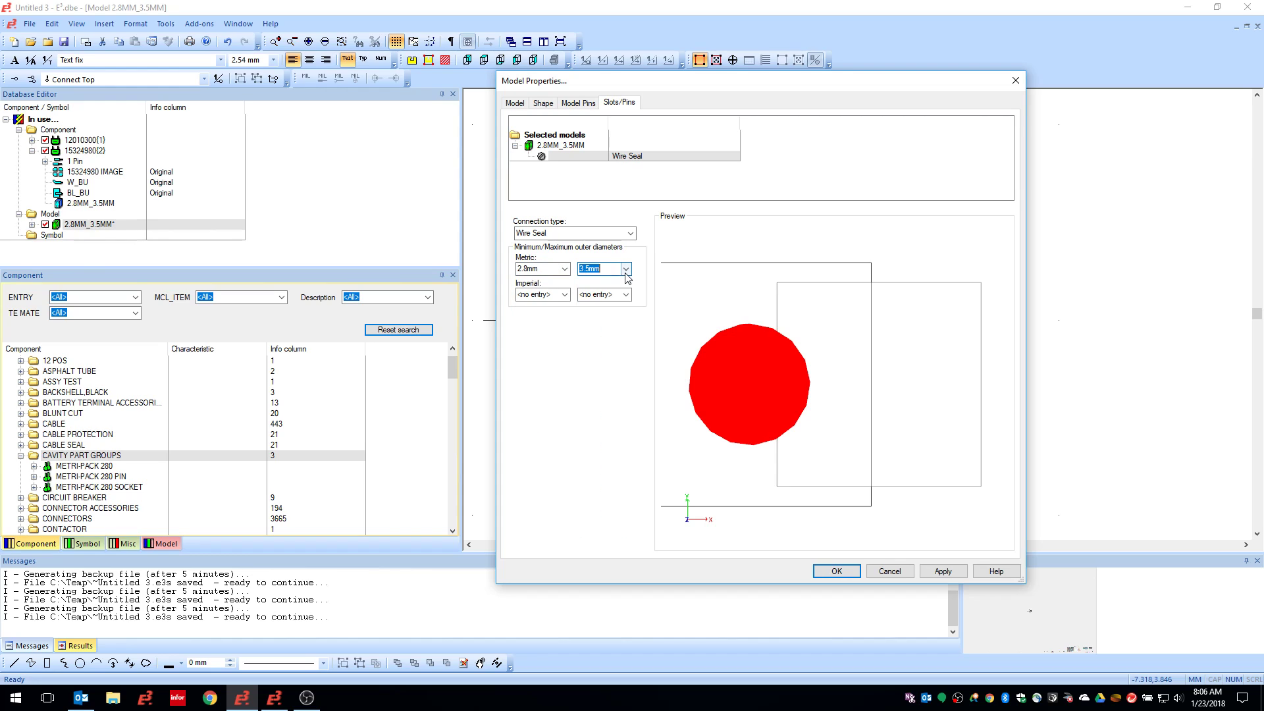
click(626, 268)
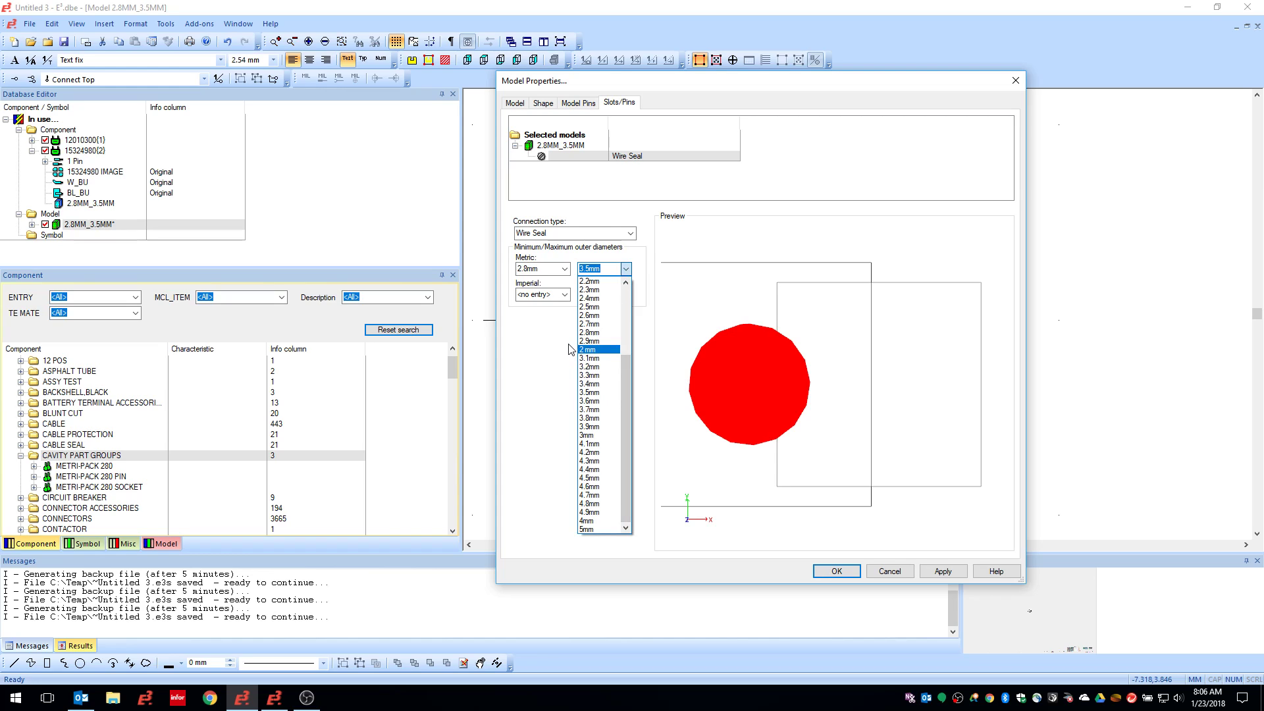
click(564, 297)
click(565, 297)
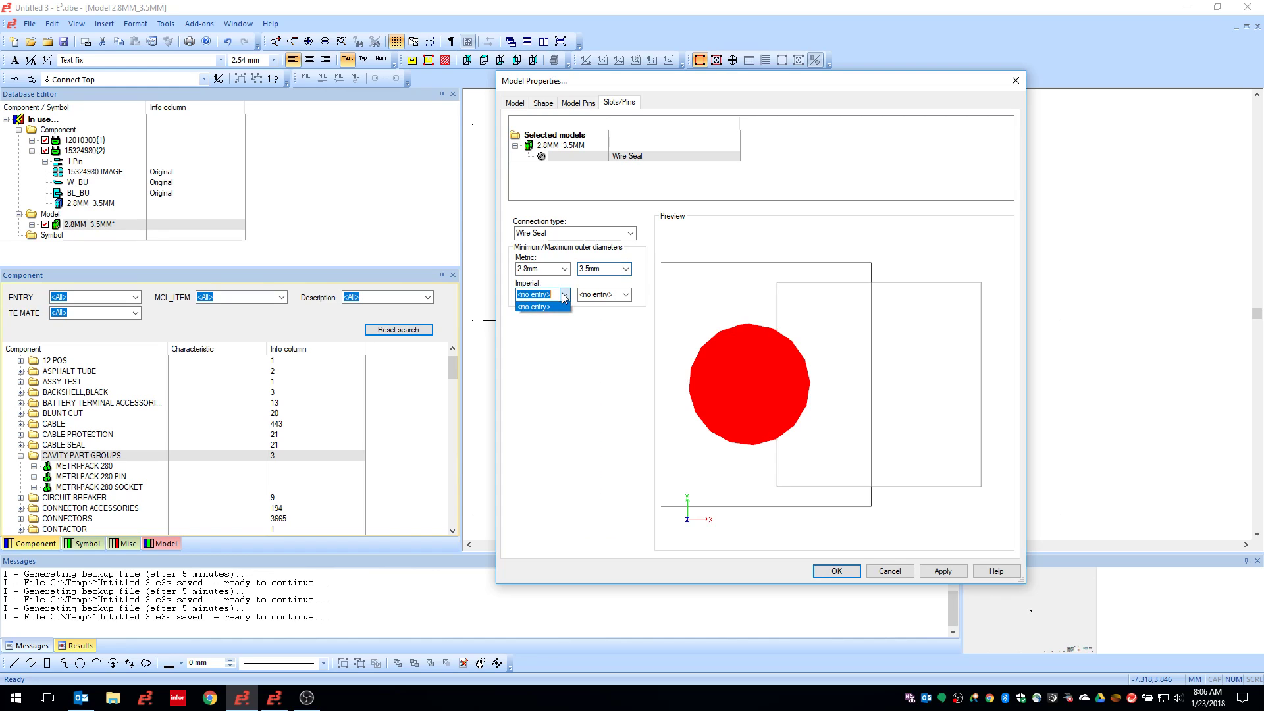
click(605, 296)
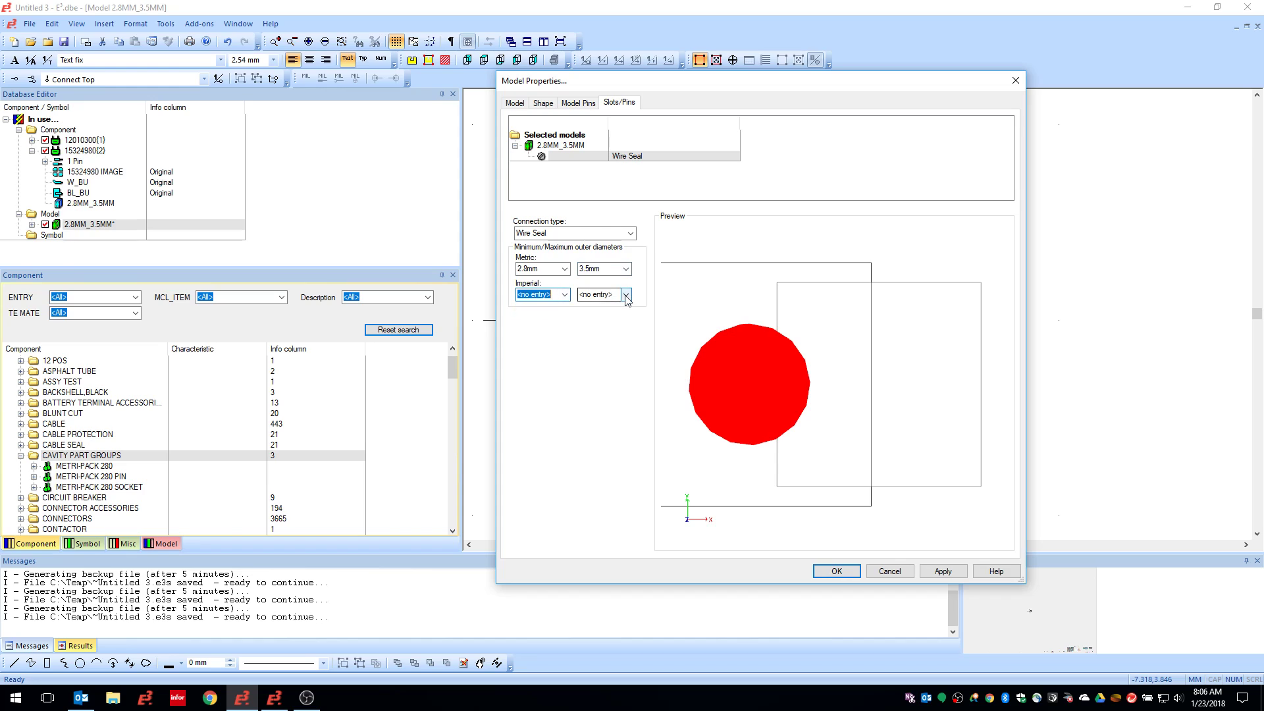
click(610, 299)
click(601, 362)
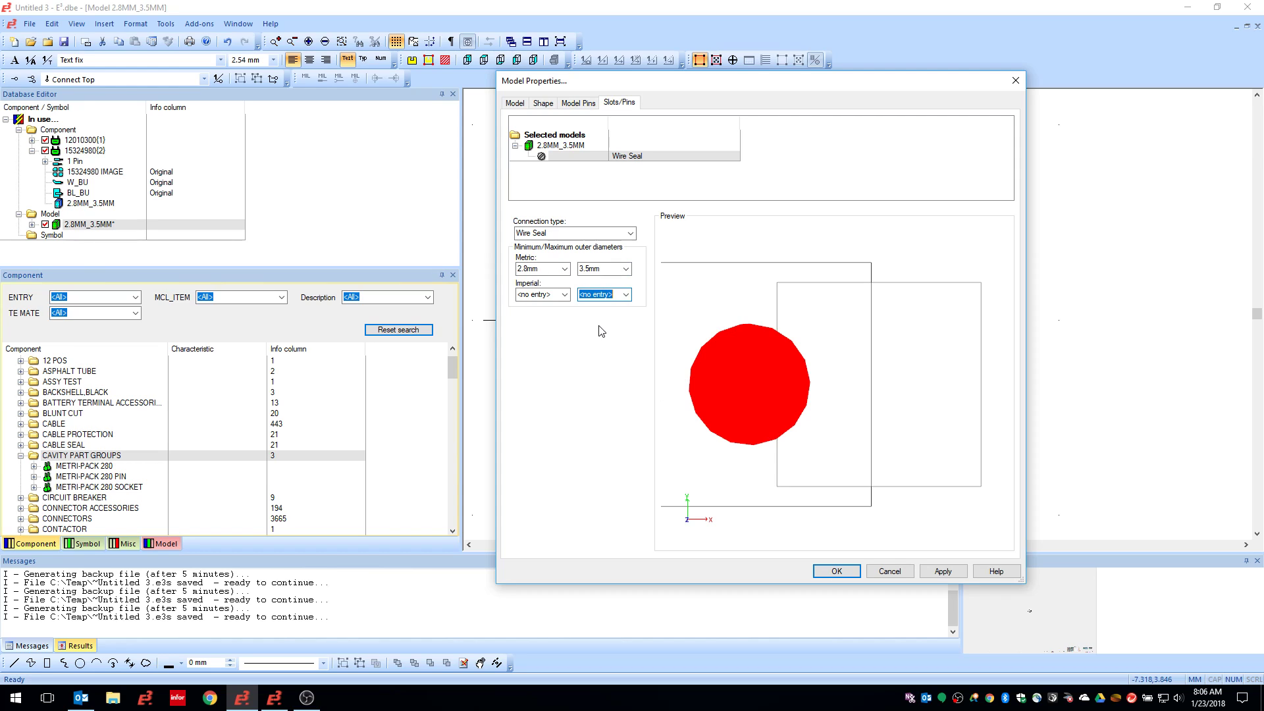
Confirm the model properties with OK and reopen component 15324980{2} from the tree.
click(836, 570)
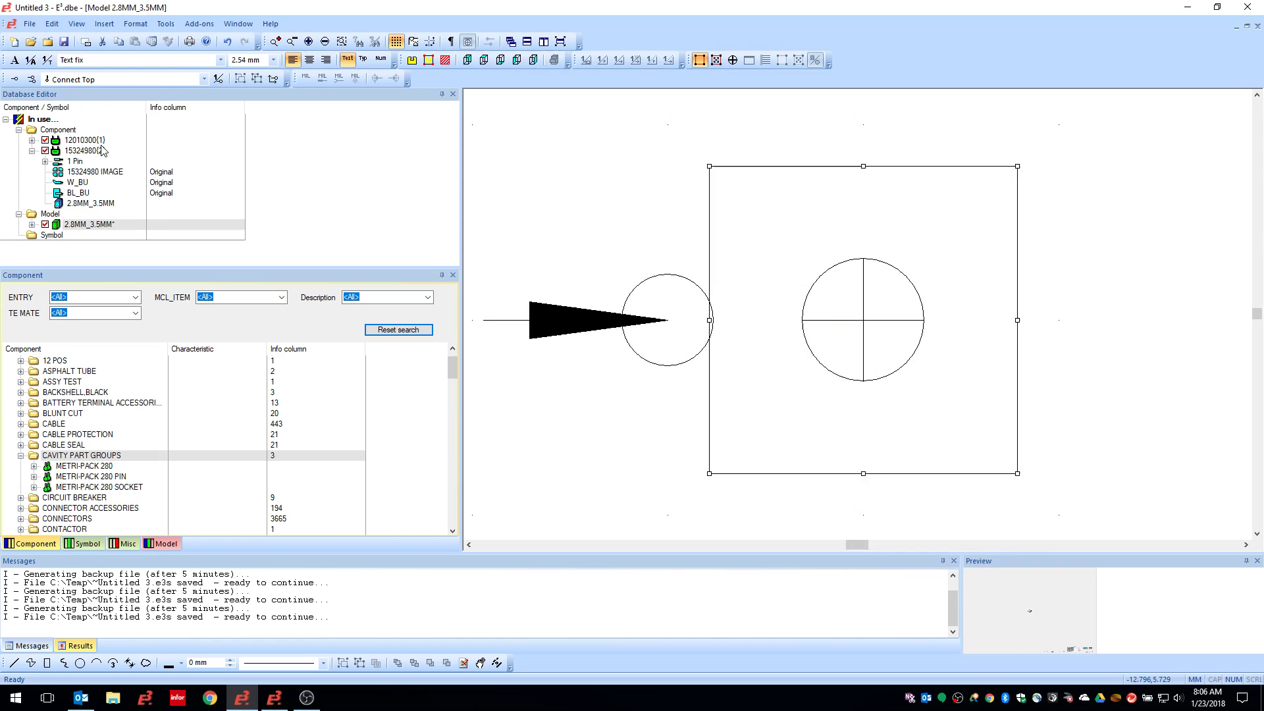
double_click(76, 151)
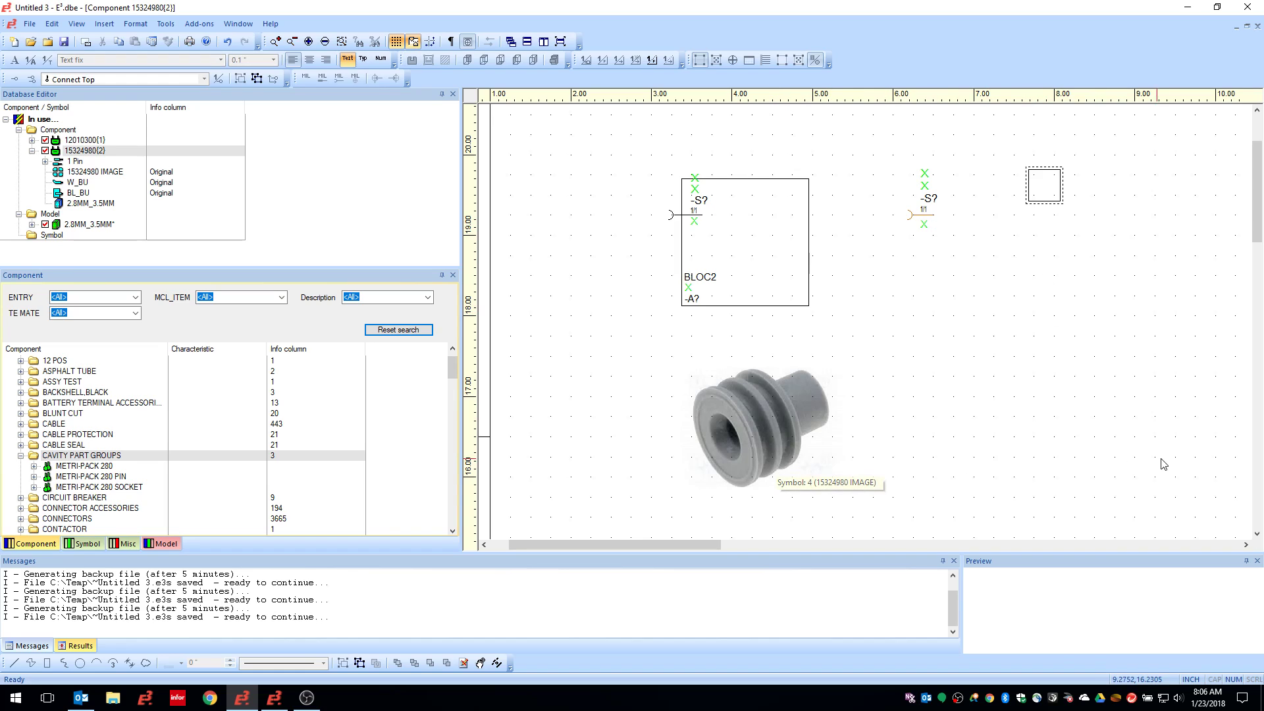
click(1104, 455)
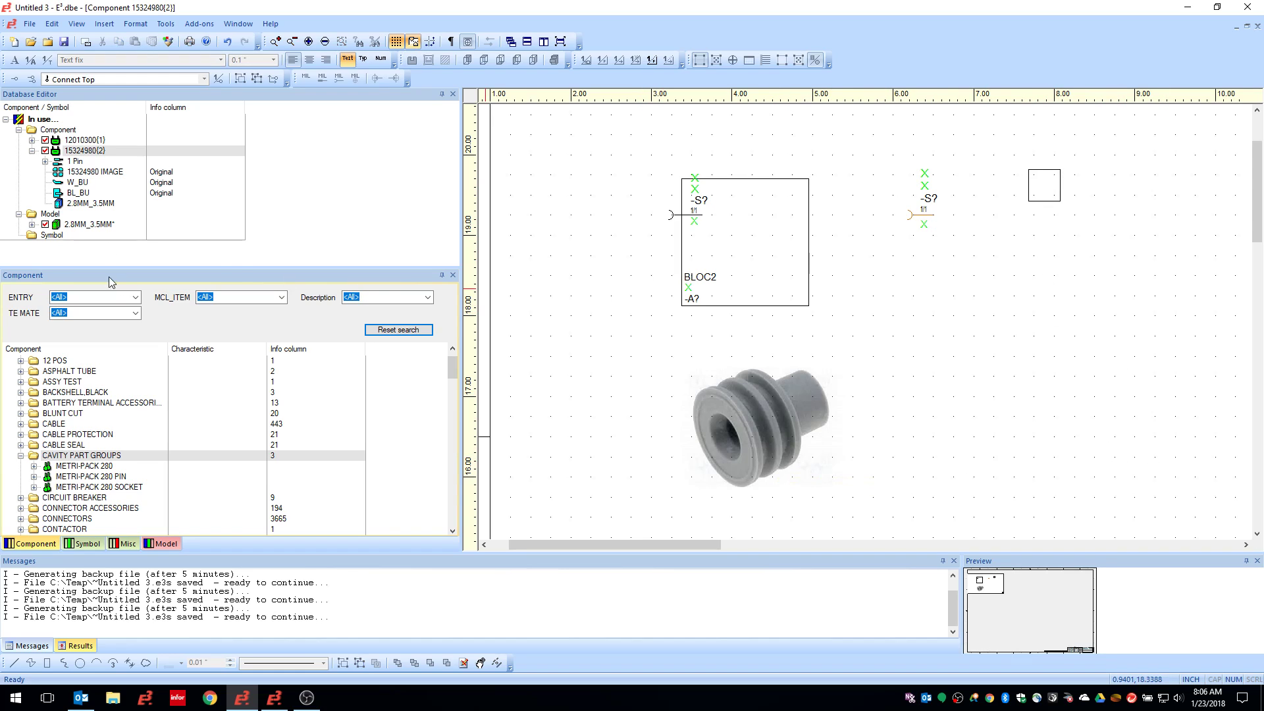
scroll(455, 395, down, 4)
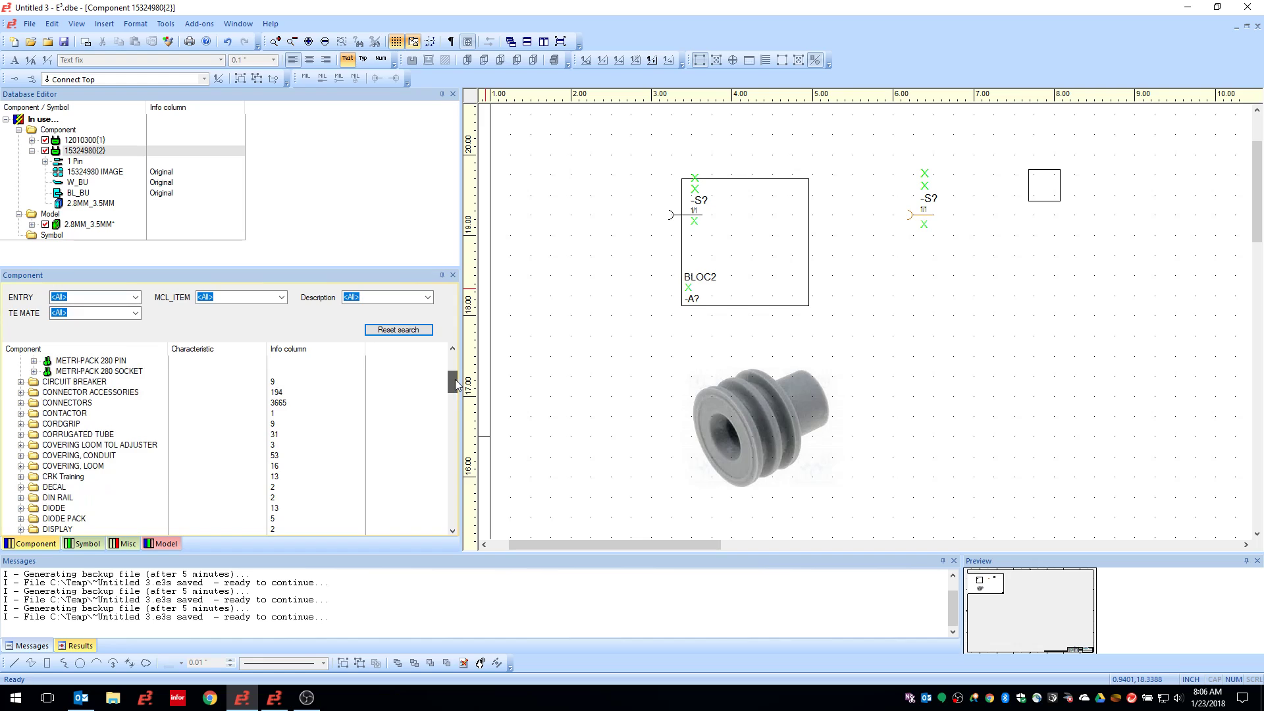
scroll(453, 369, up, 5)
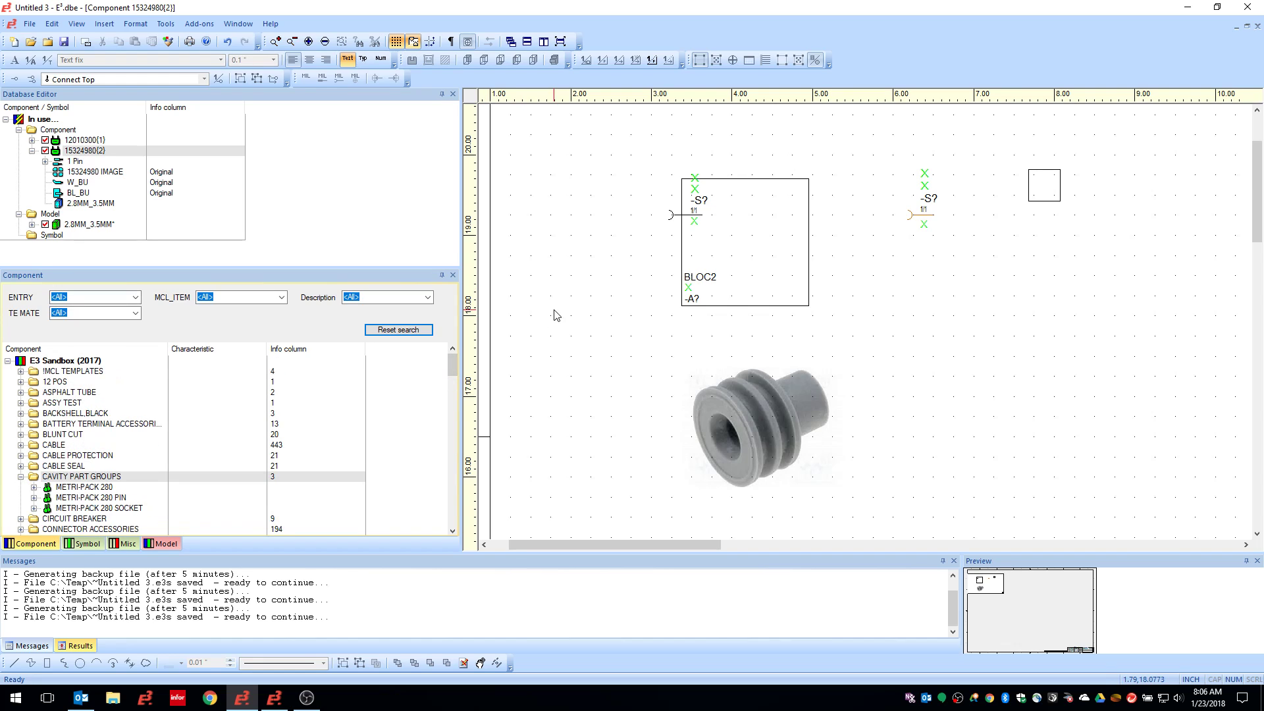
In the WireSeals project, copy the P2 connector's component name from its device properties.
click(273, 698)
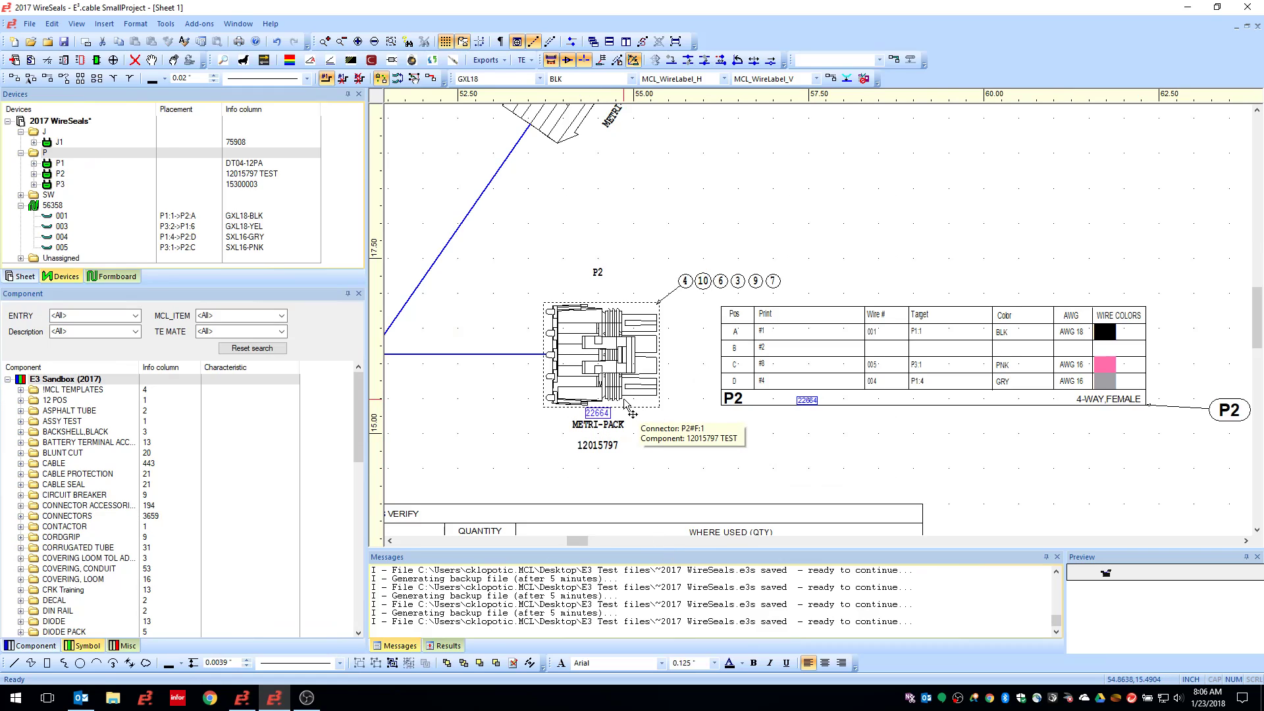
right_click(623, 408)
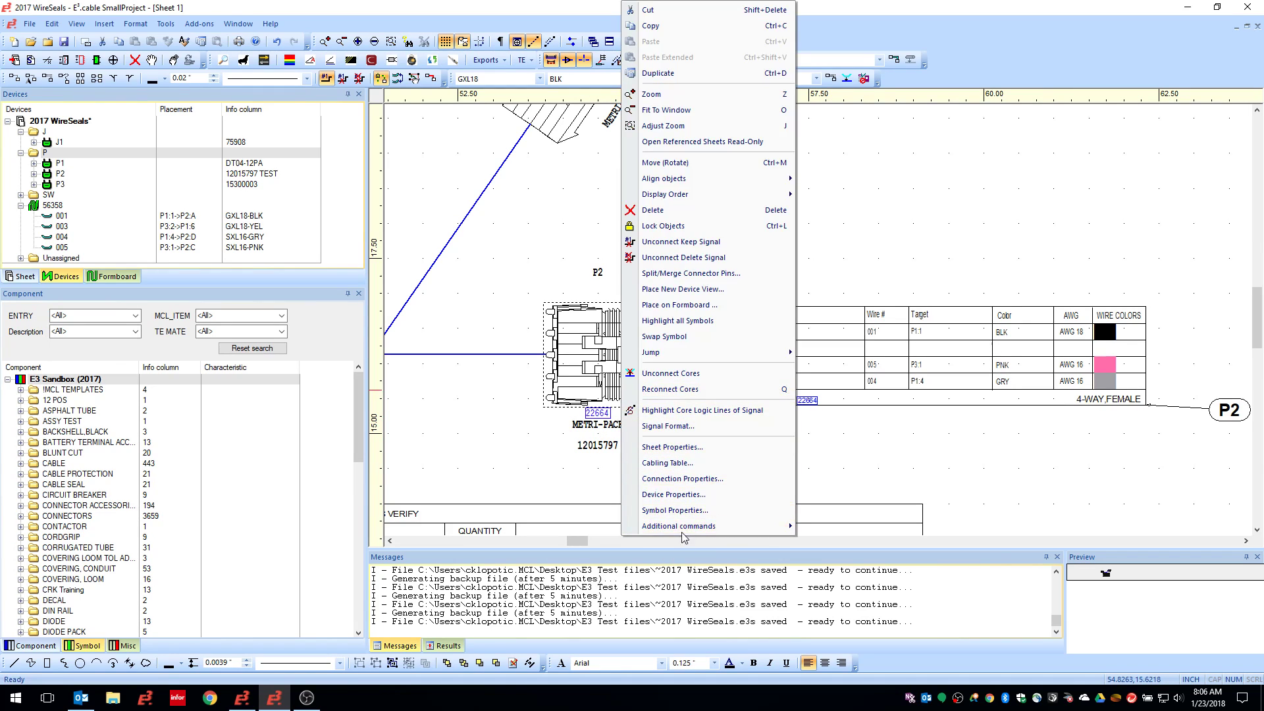
click(688, 495)
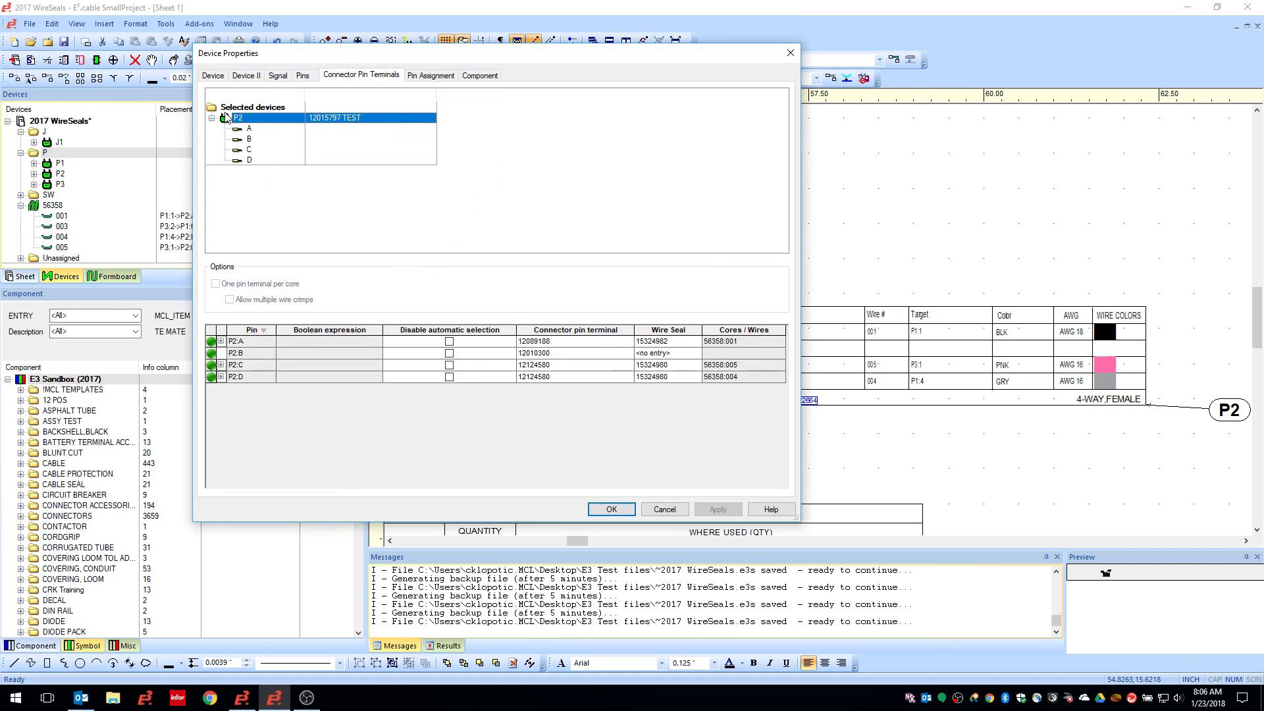
click(213, 76)
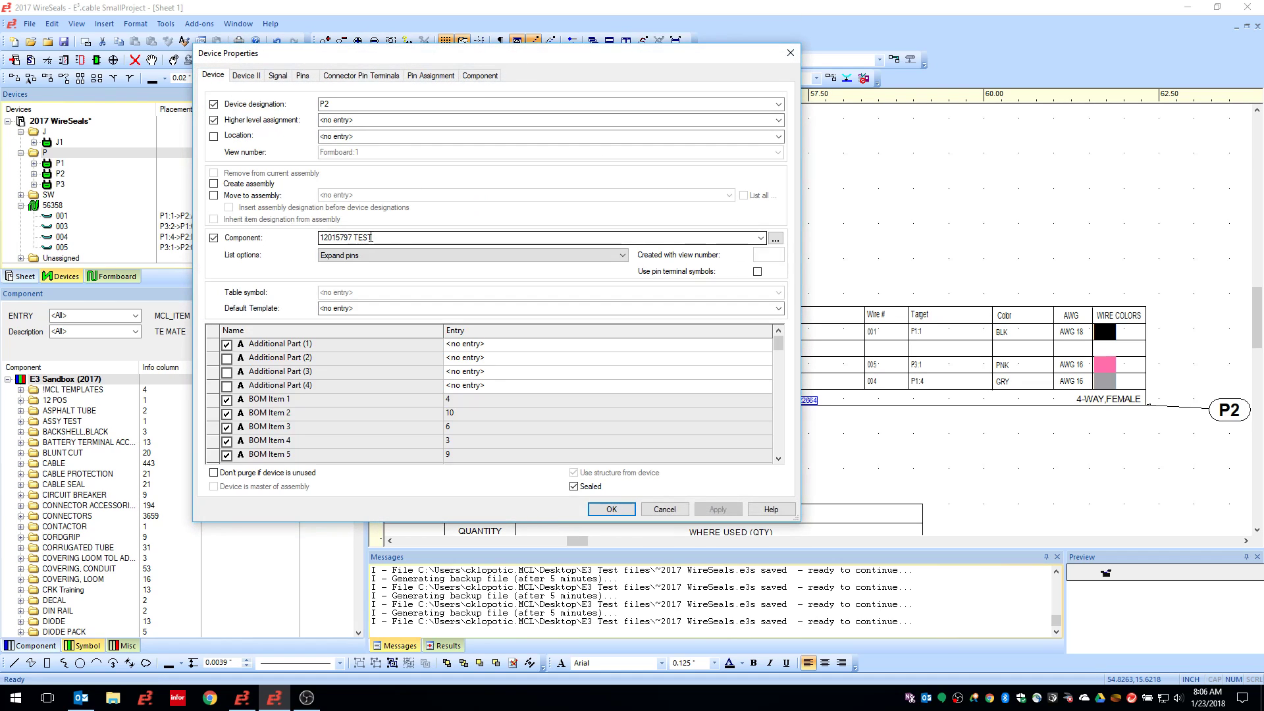
key(Return)
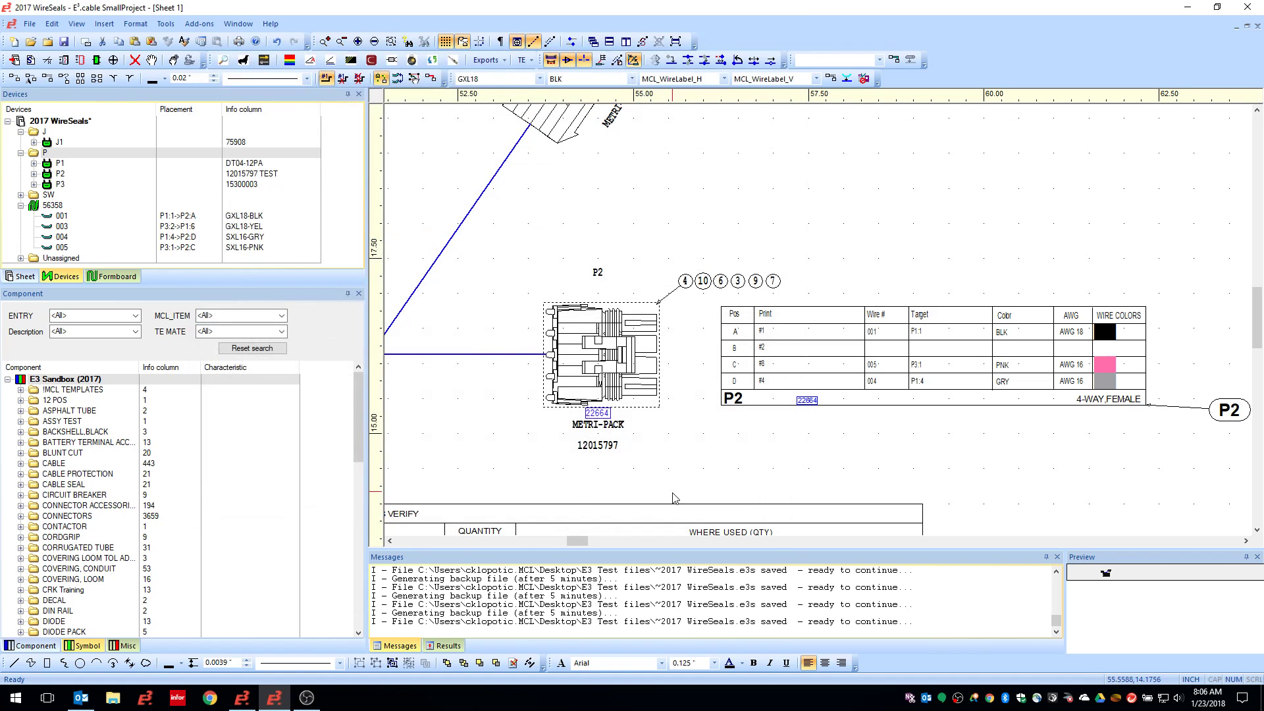
Filter the component library ENTRY to 12015797 TEST.
click(112, 317)
text(12015797 TEST)
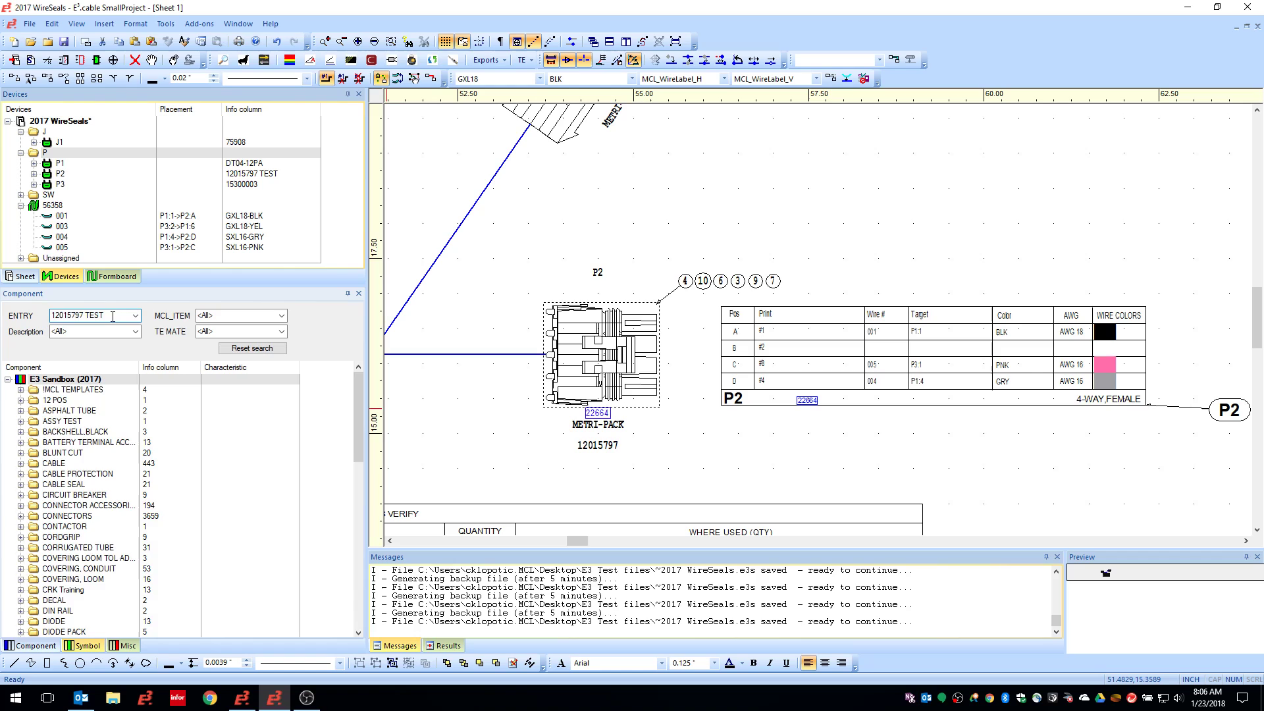
key(Return)
right_click(119, 422)
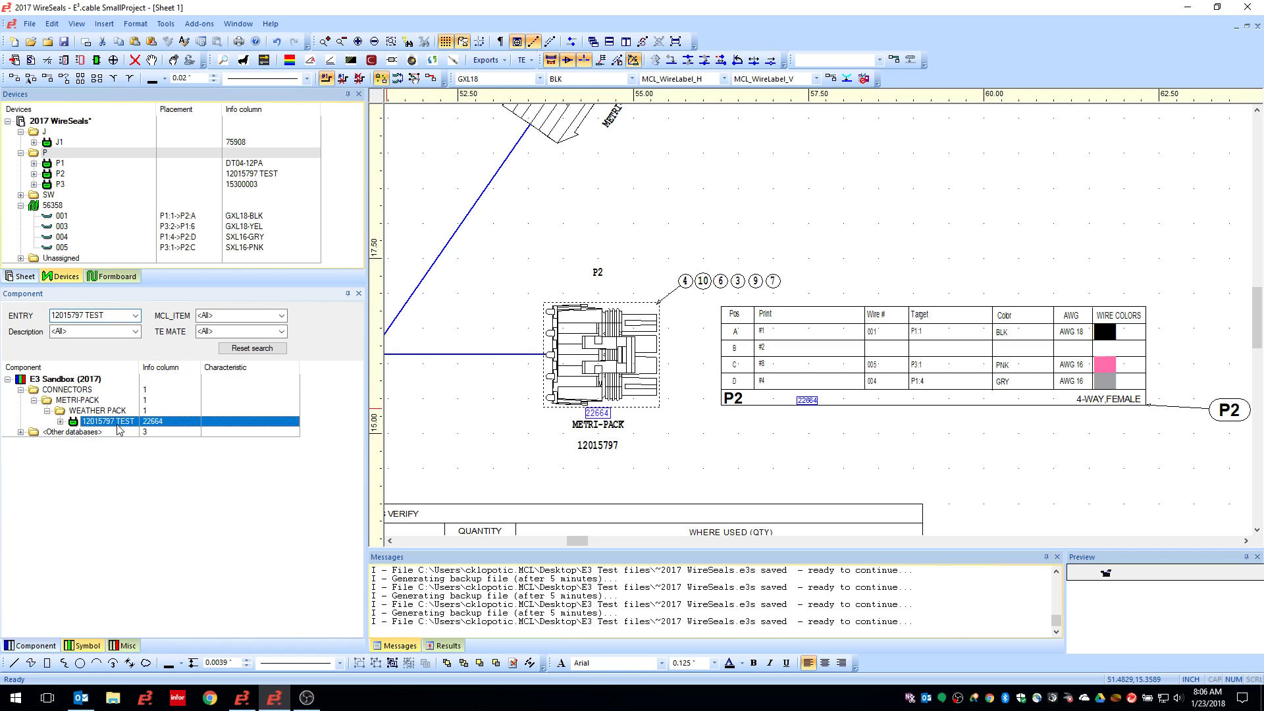
Open 12015797 TEST for editing in E3.dbe, taking over its lock.
click(147, 545)
click(234, 703)
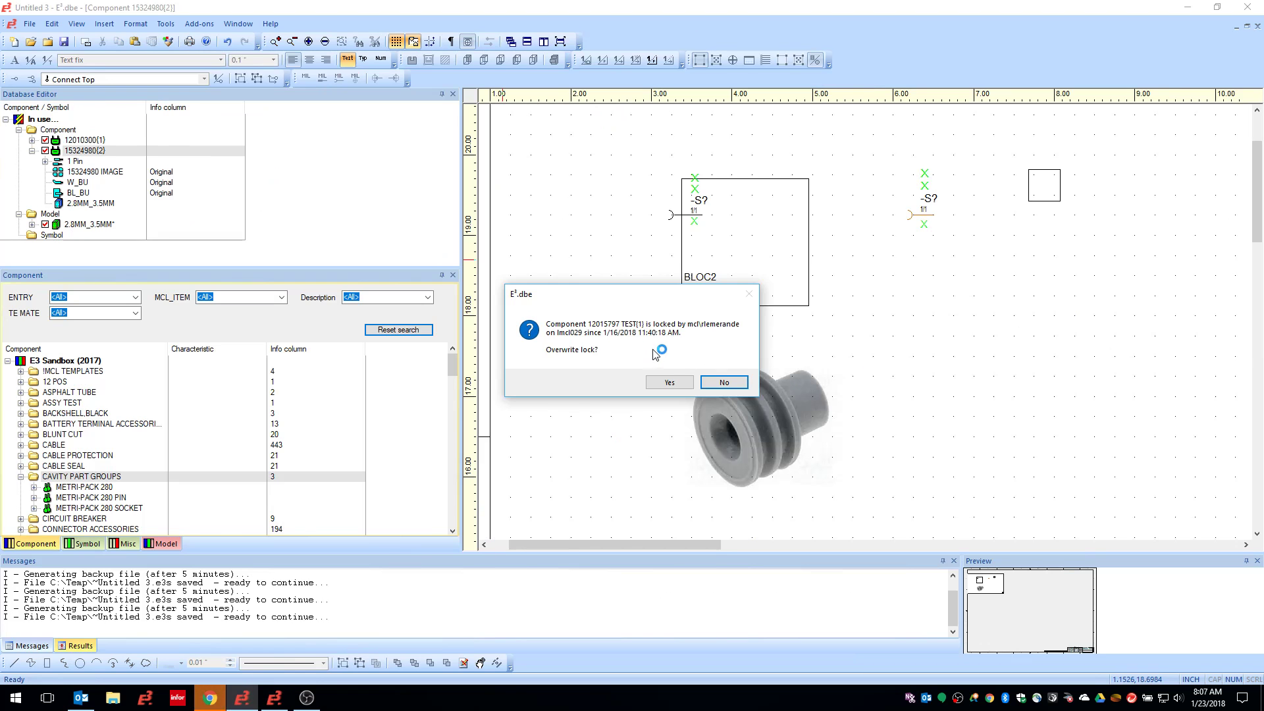
click(666, 383)
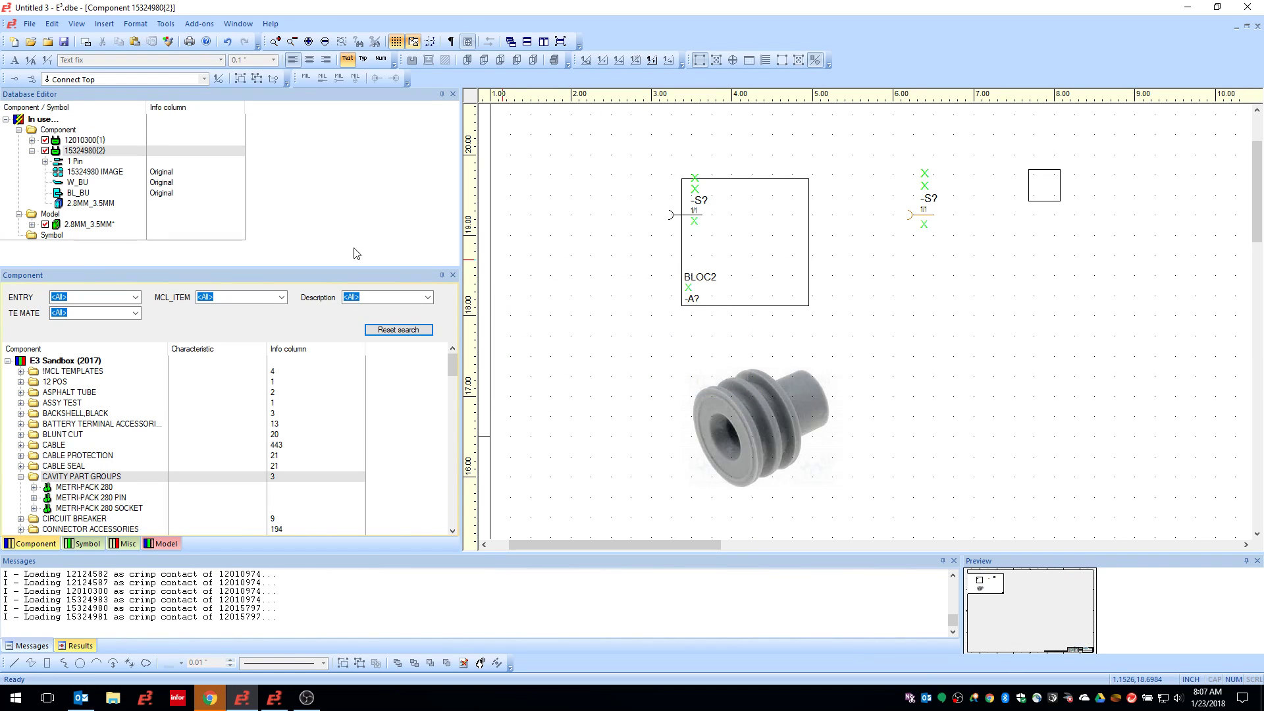
click(93, 215)
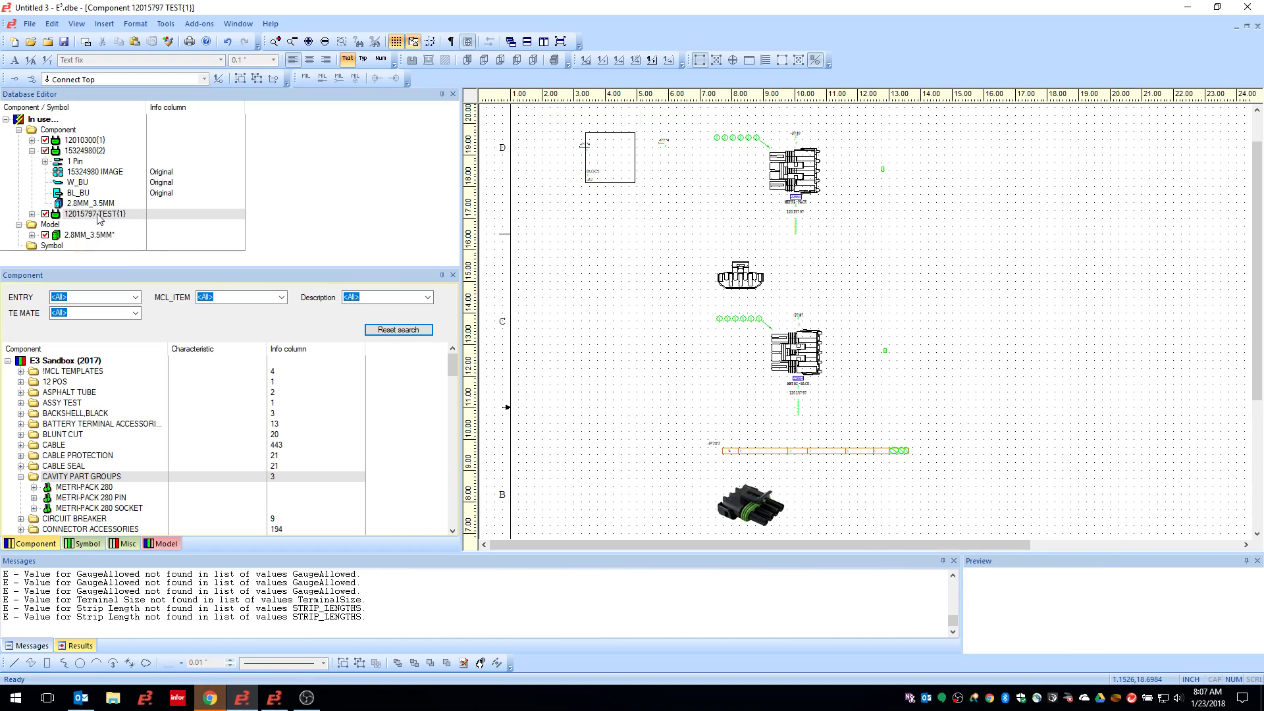
right_click(654, 262)
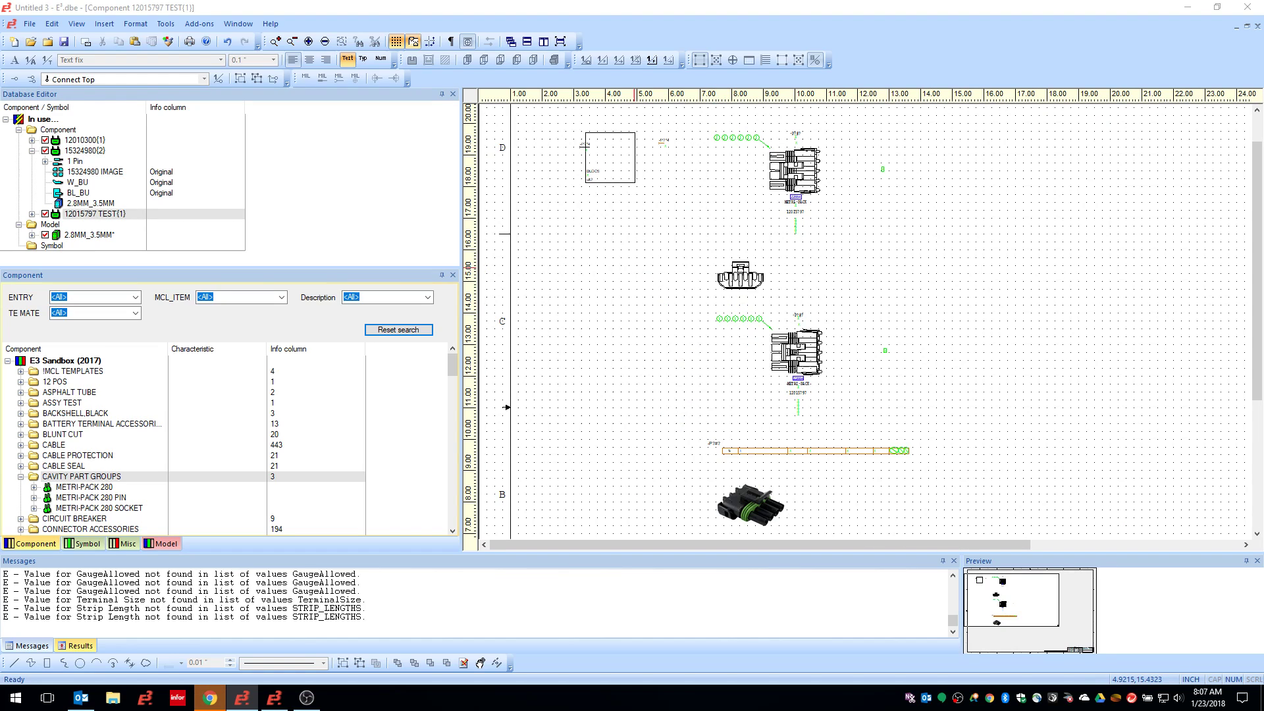
Open the 12015797 TEST Component Properties and show its Pins settings.
double_click(777, 237)
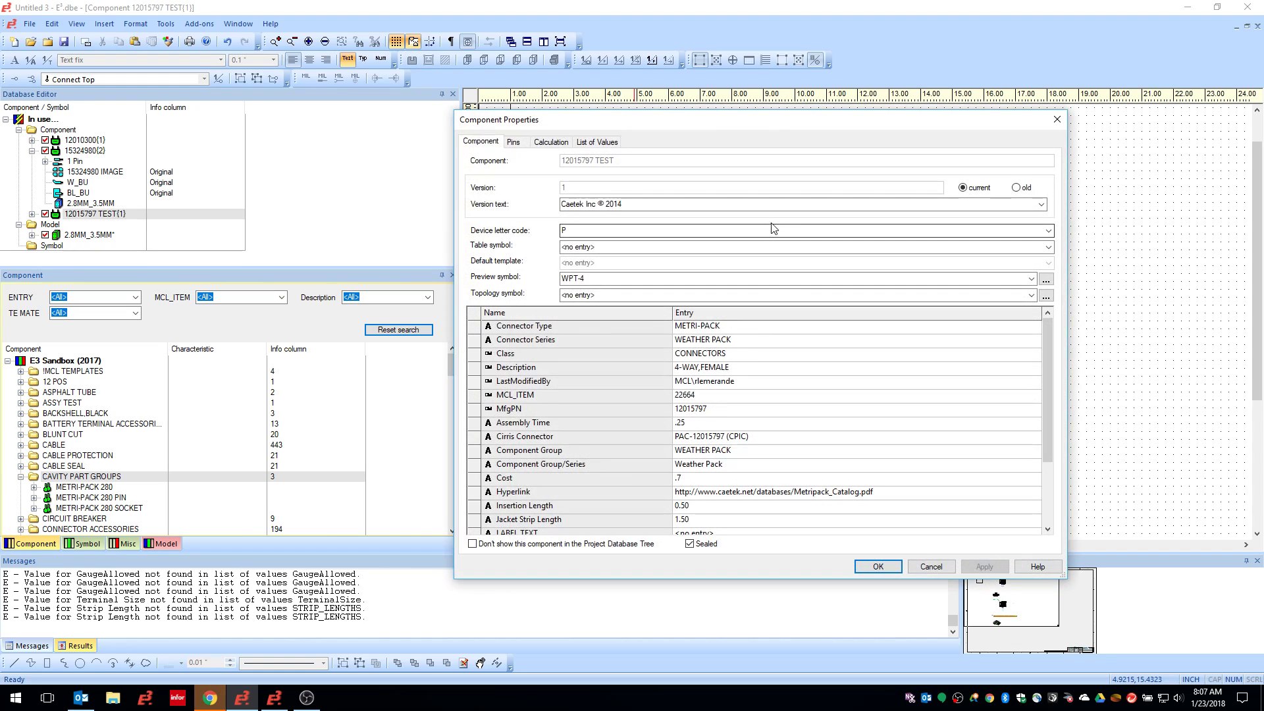
drag(734, 134, 681, 56)
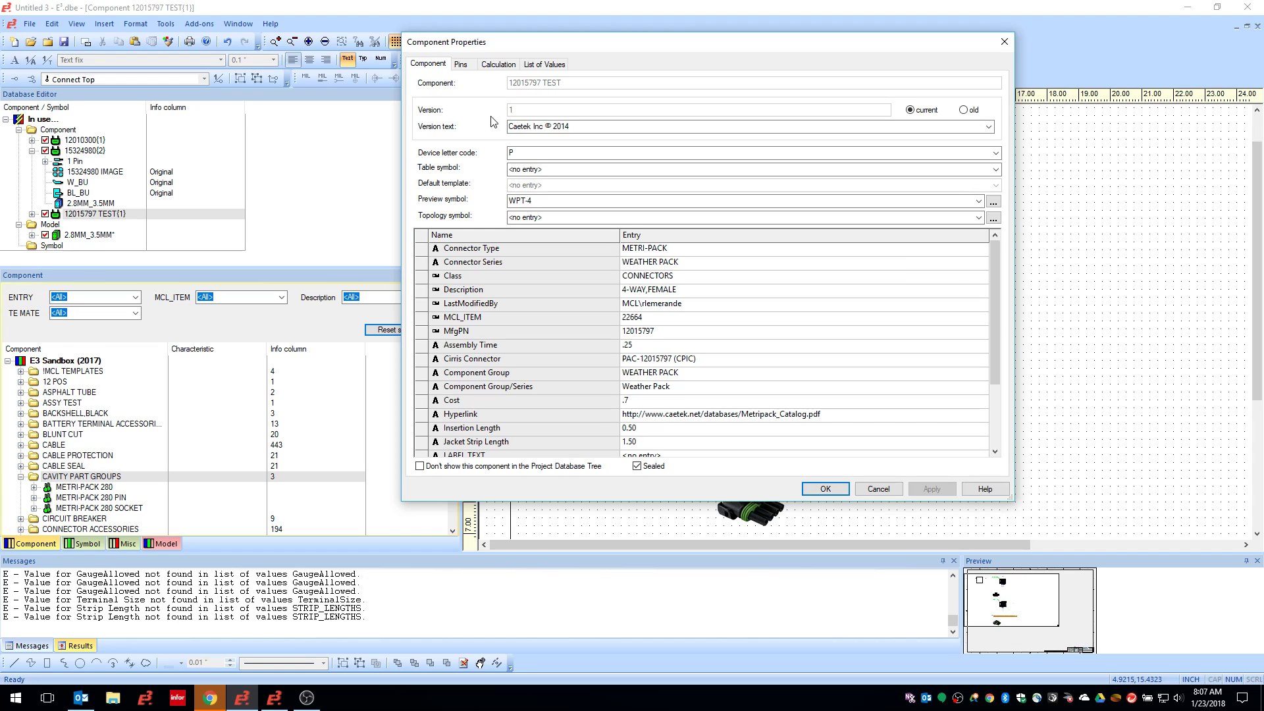
click(468, 66)
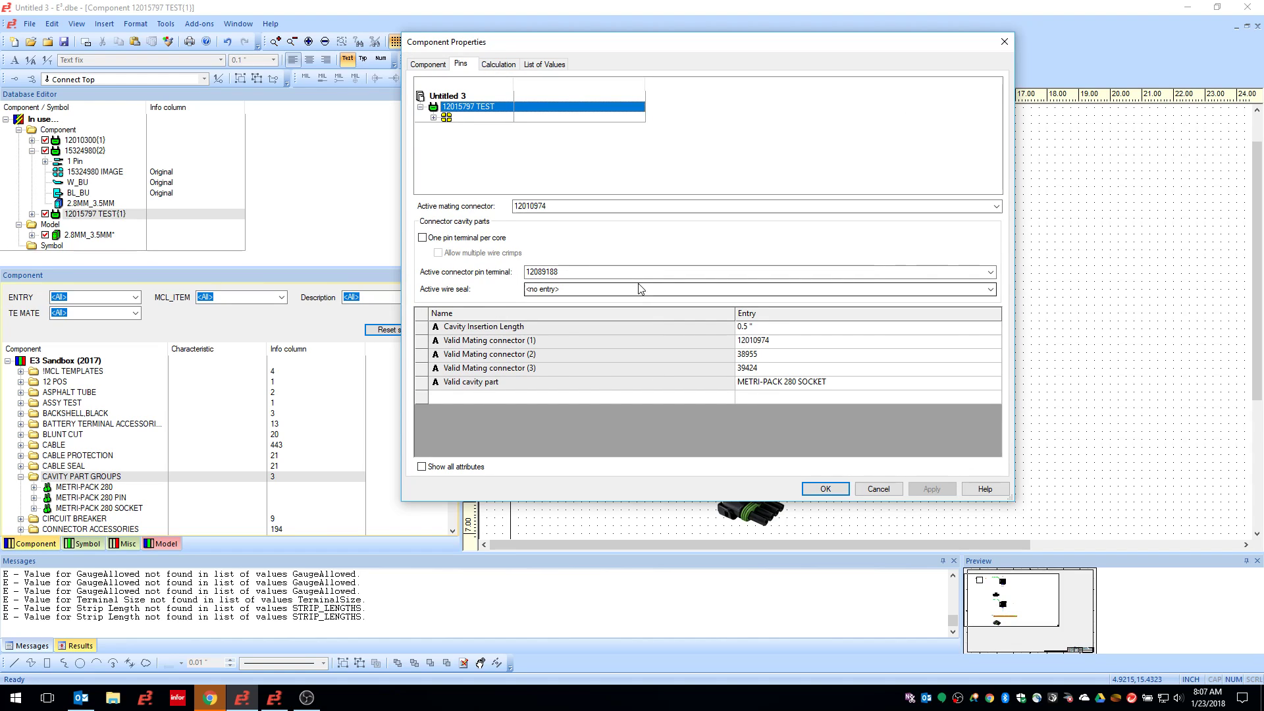
Expand pins A–D, check pin B, then return to the connector-level pin settings.
click(434, 118)
click(472, 138)
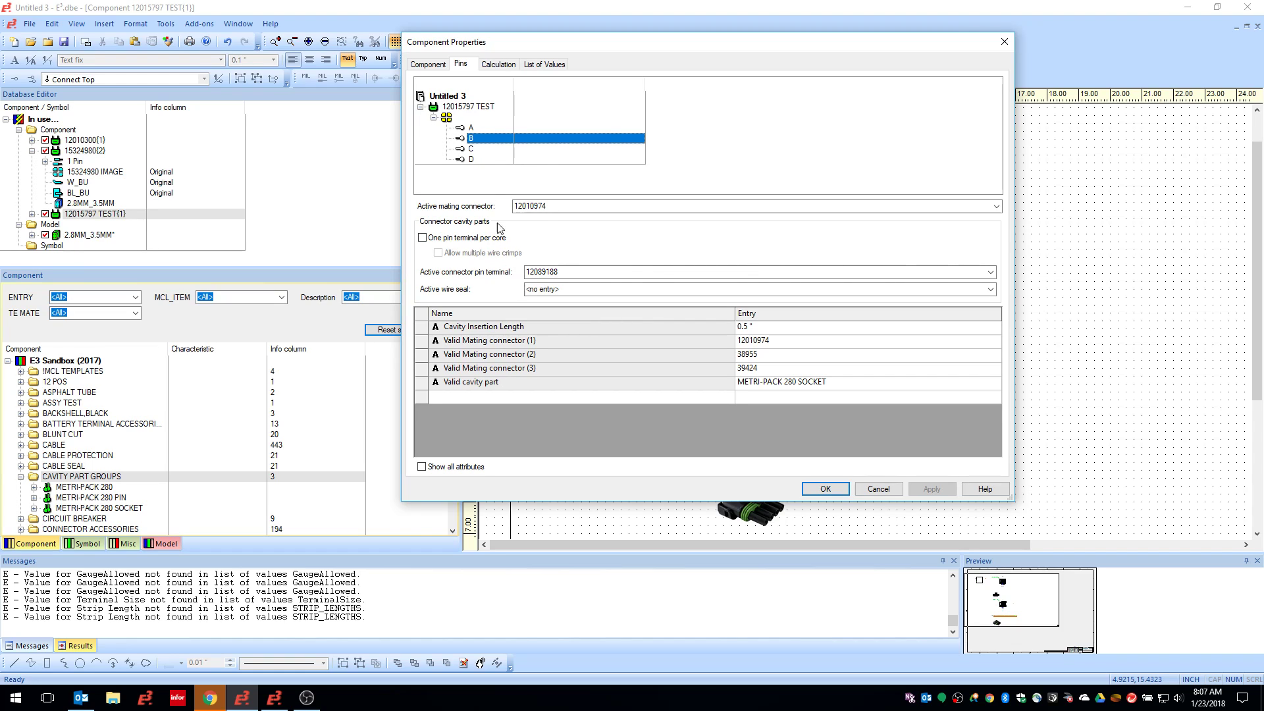
click(469, 106)
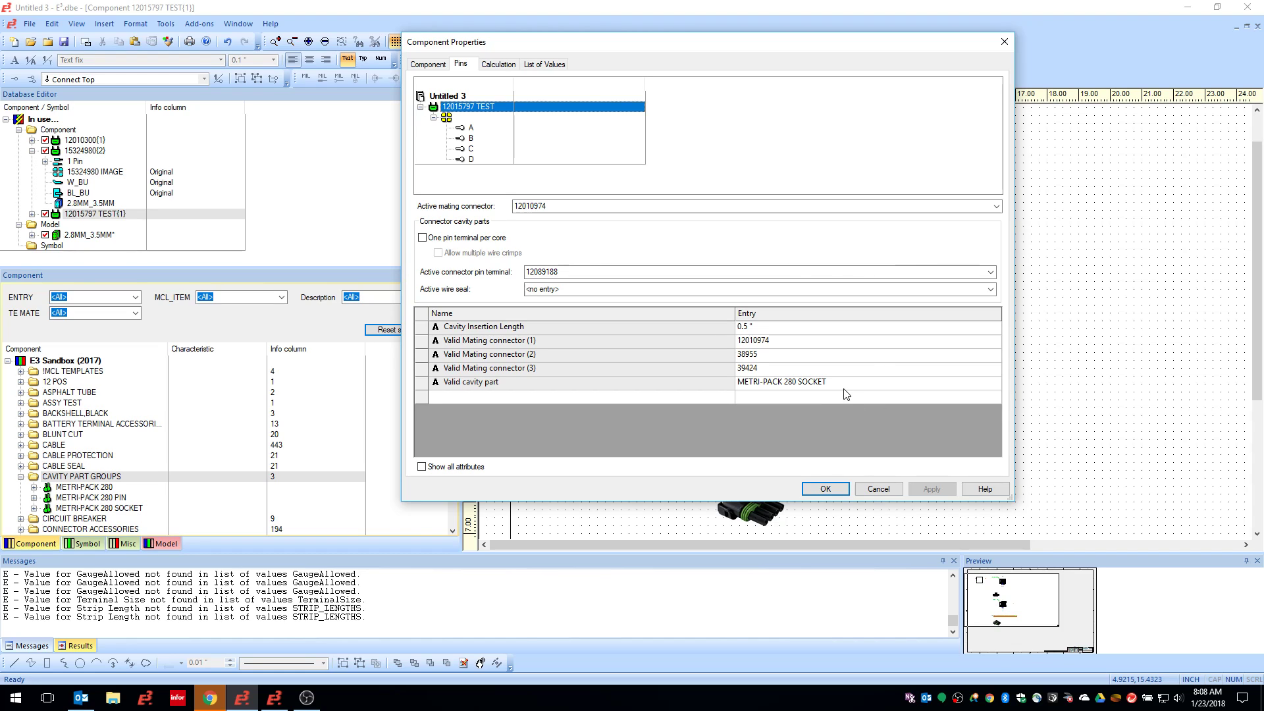
Review the cavity part list, keeping METRI-PACK 280 SOCKET, and leave the wire seal empty.
click(786, 385)
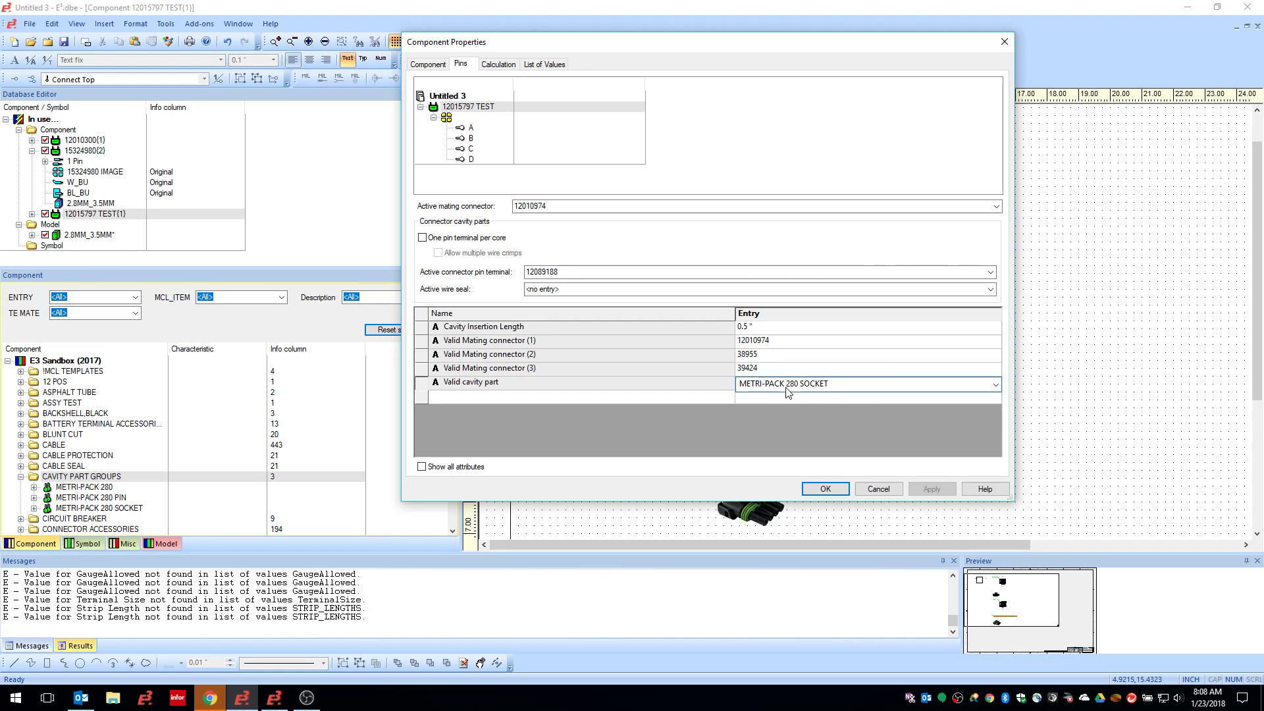
click(995, 385)
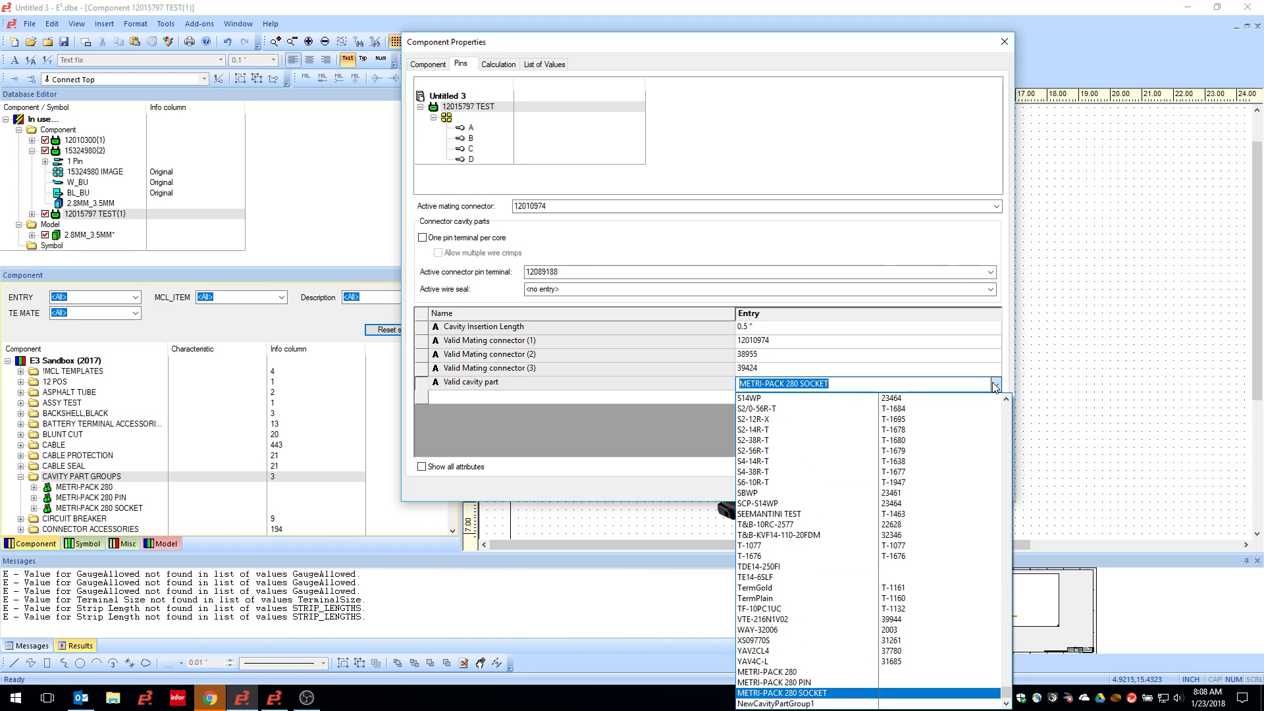
click(995, 385)
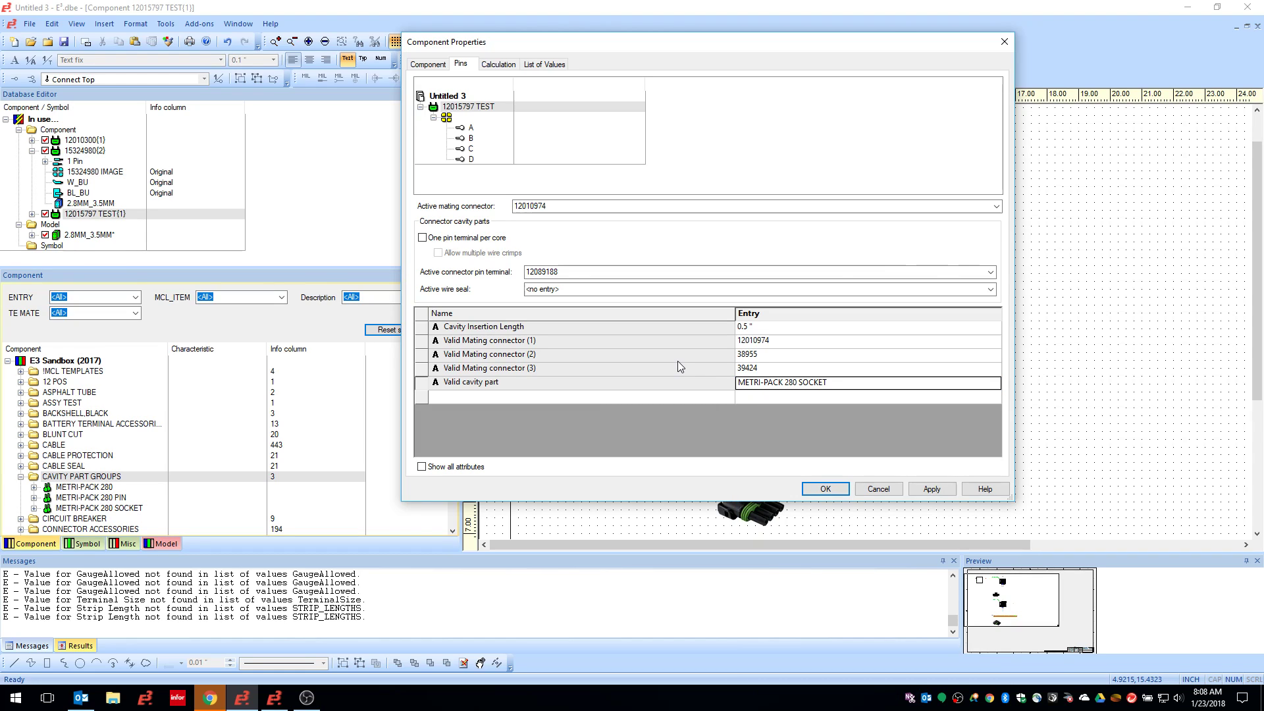
click(916, 273)
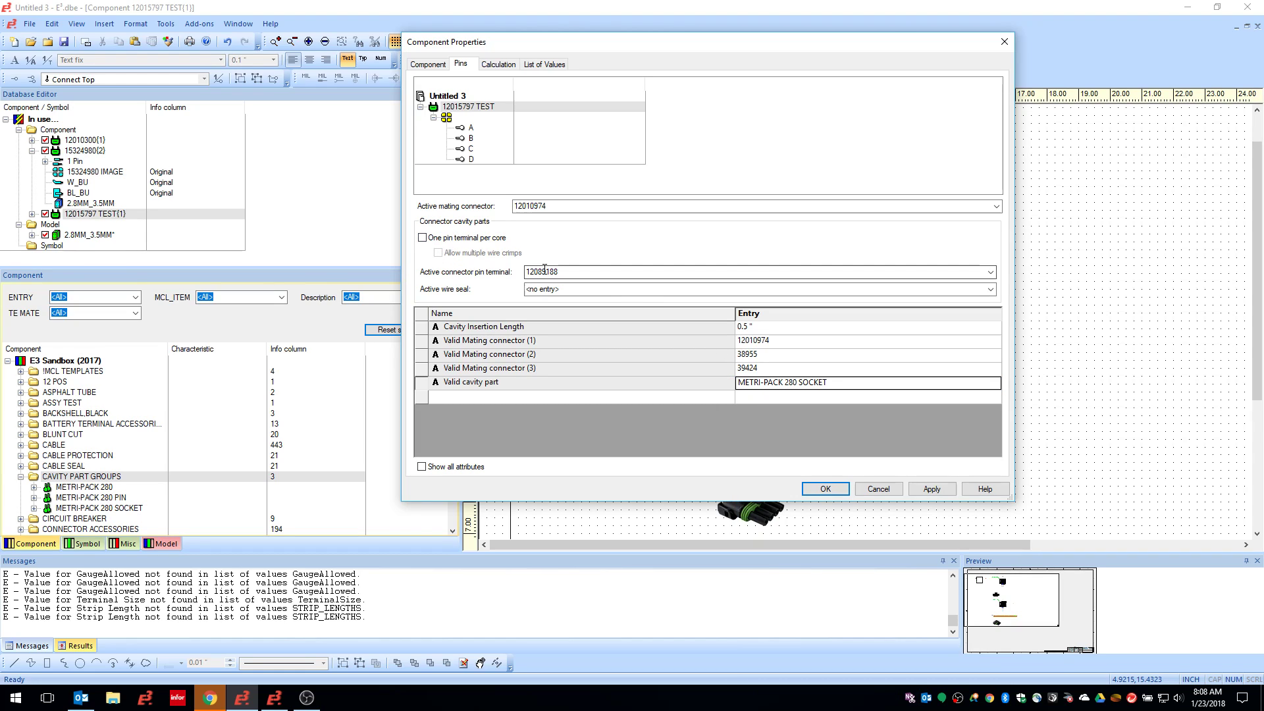
click(991, 290)
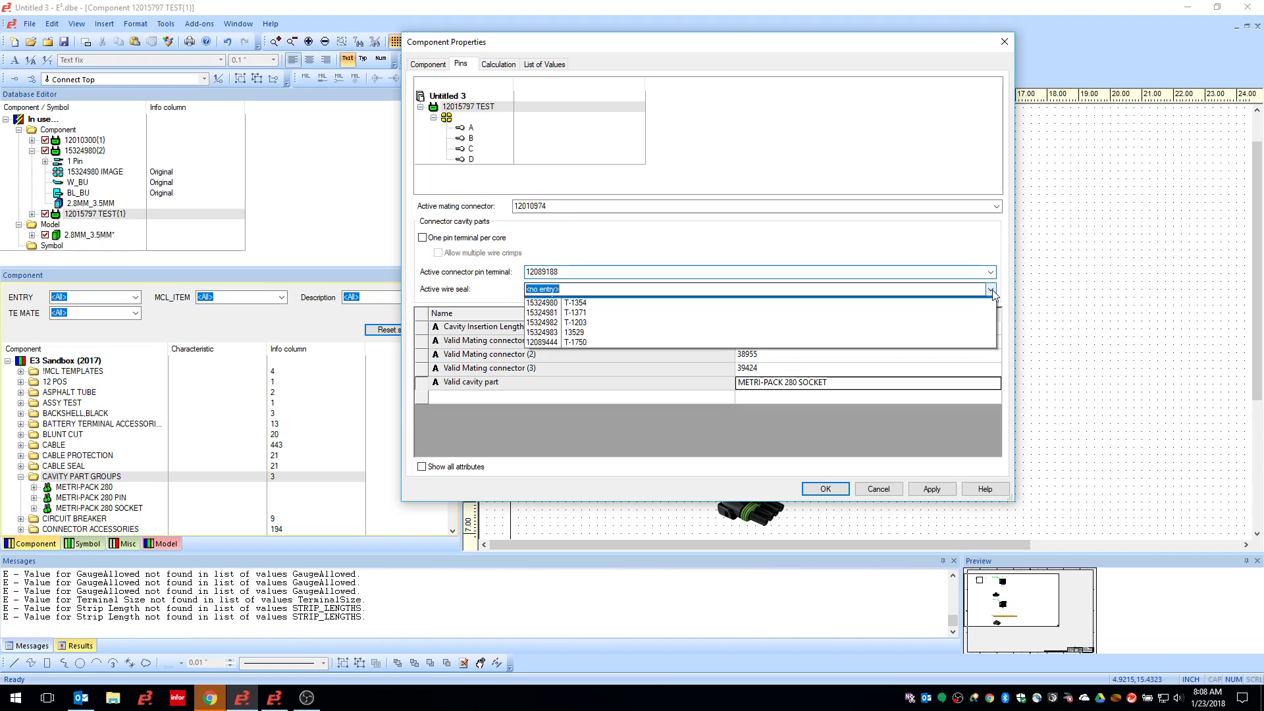
click(991, 289)
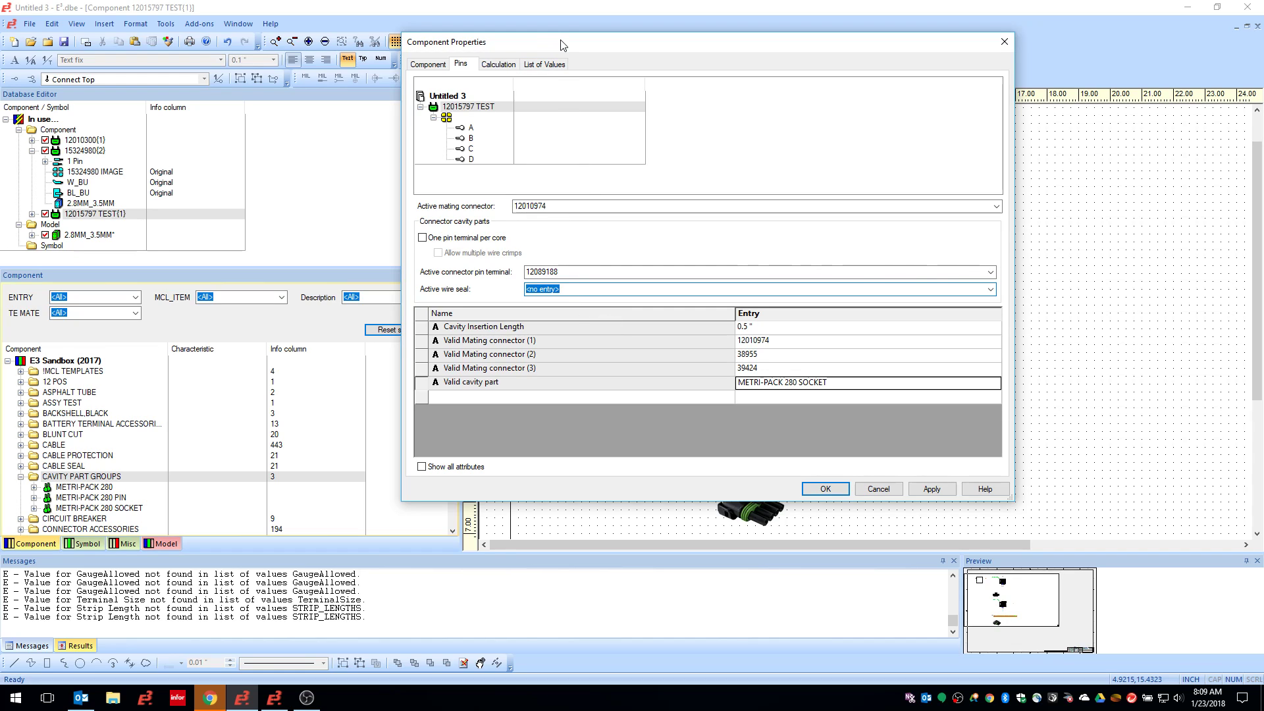
Flip through the Calculation, List of Values and Pins tabs, returning to the Component tab.
drag(563, 45, 620, 69)
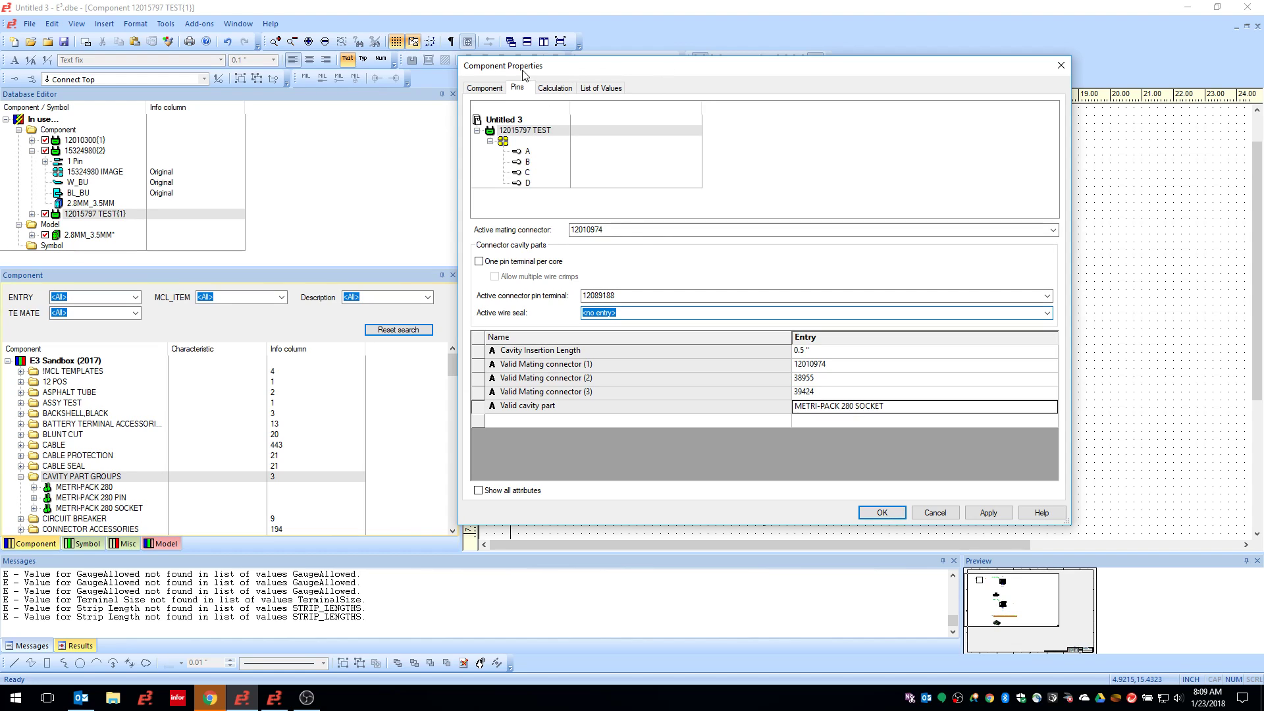
click(564, 91)
click(588, 90)
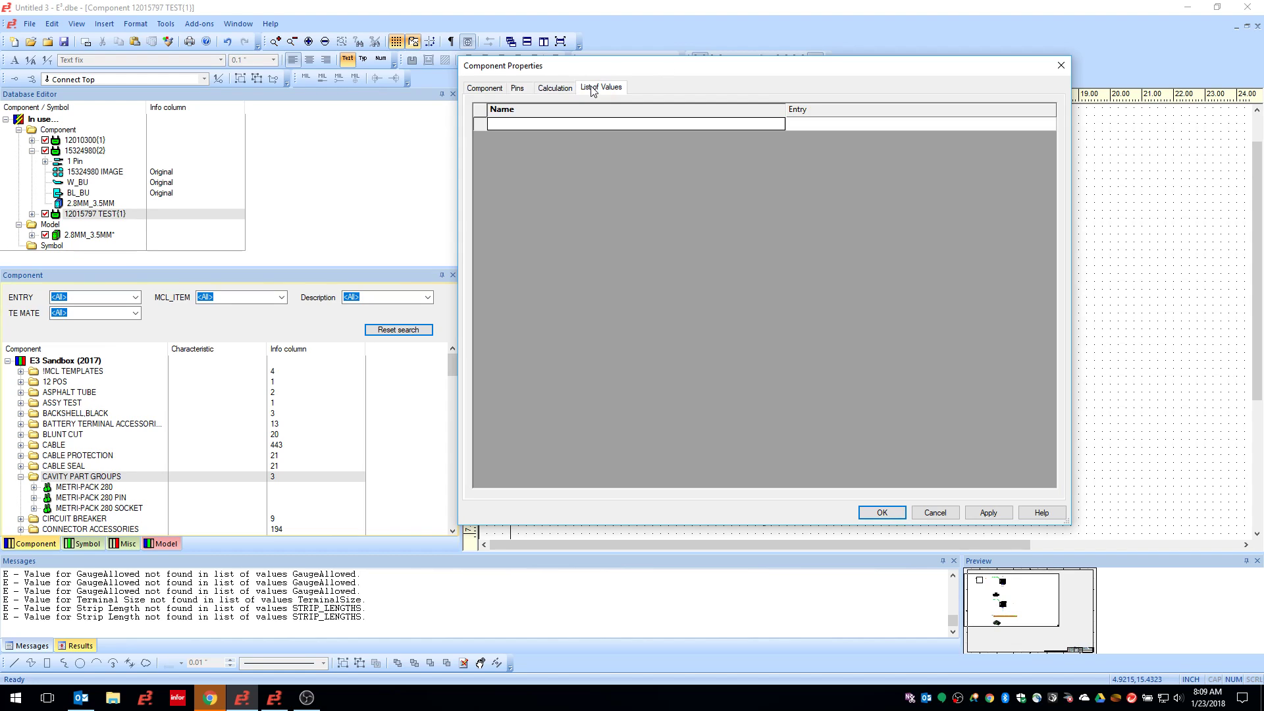
click(553, 89)
click(519, 89)
click(498, 90)
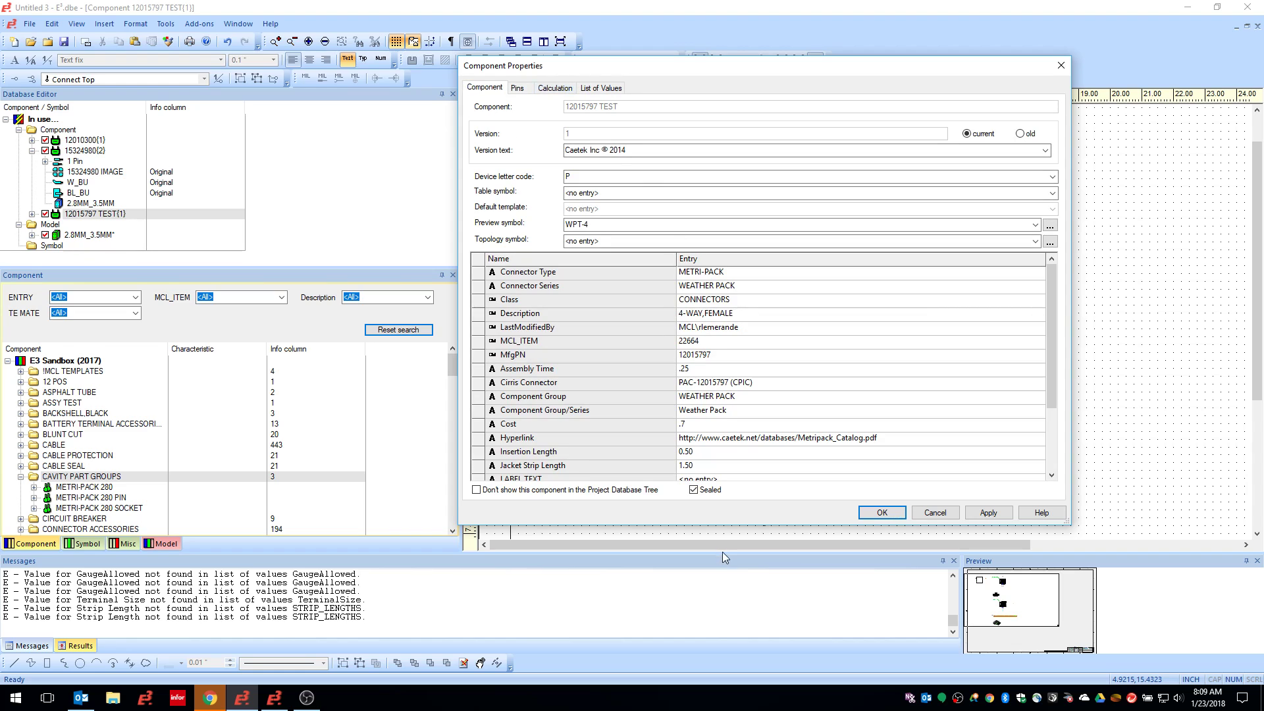
Cancel the 12015797 TEST properties and check connector P1's device properties in WireSeals.
click(935, 514)
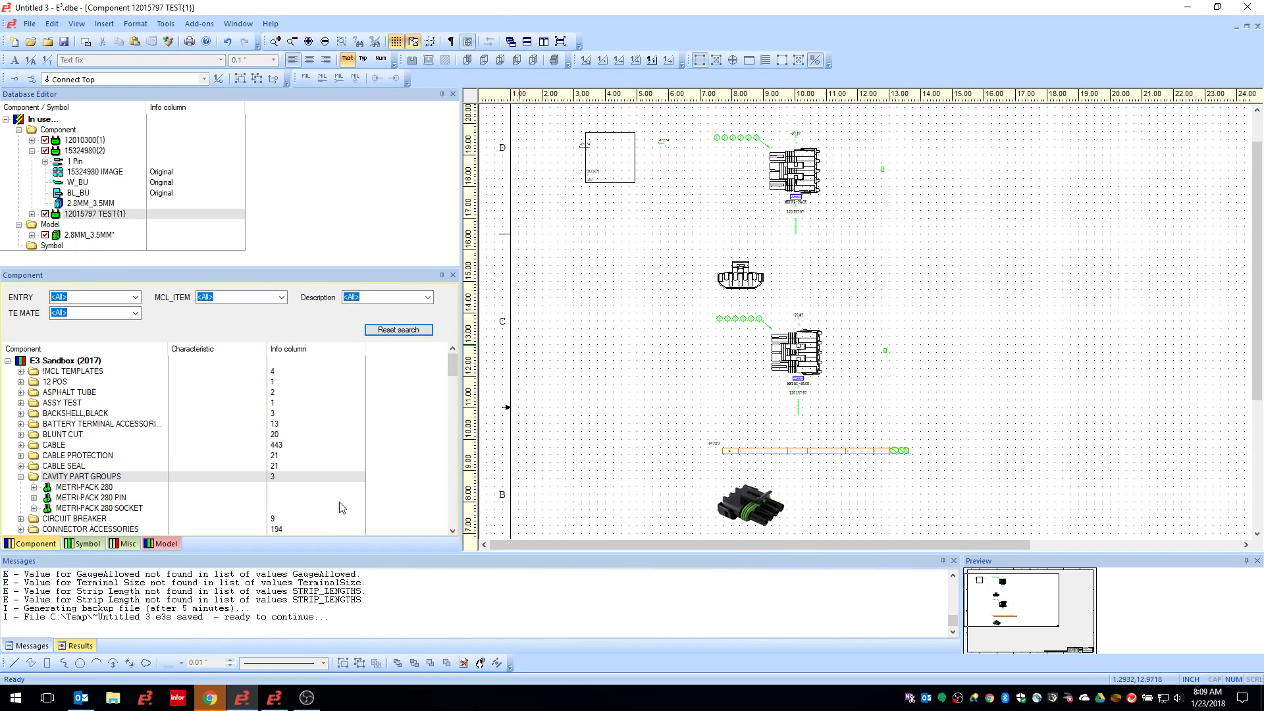
scroll(113, 499, down, 1)
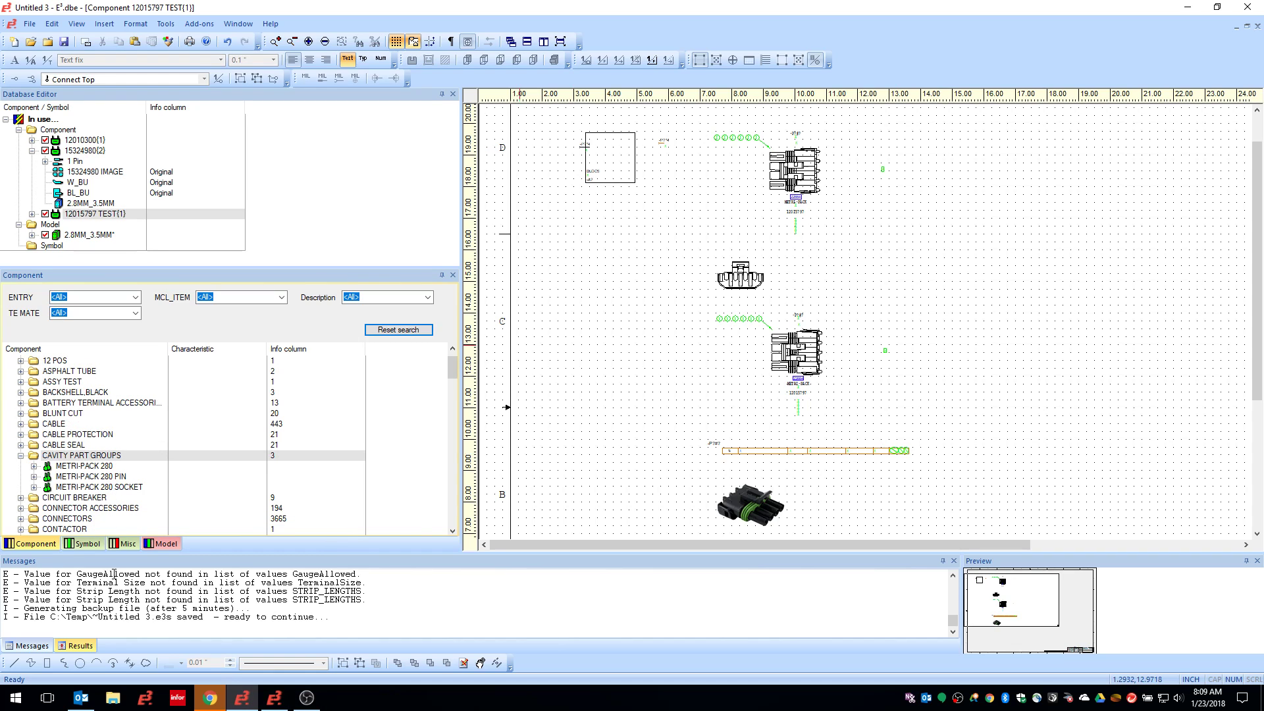
click(276, 697)
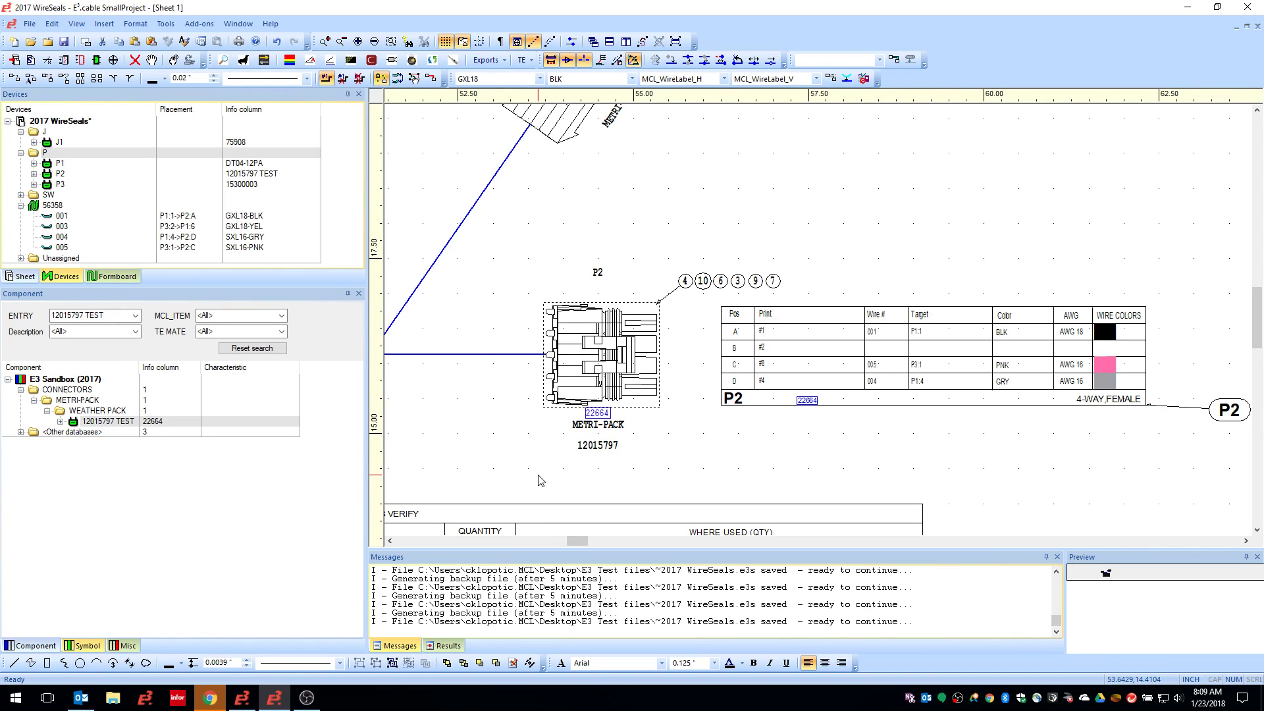
scroll(579, 390, left, 10)
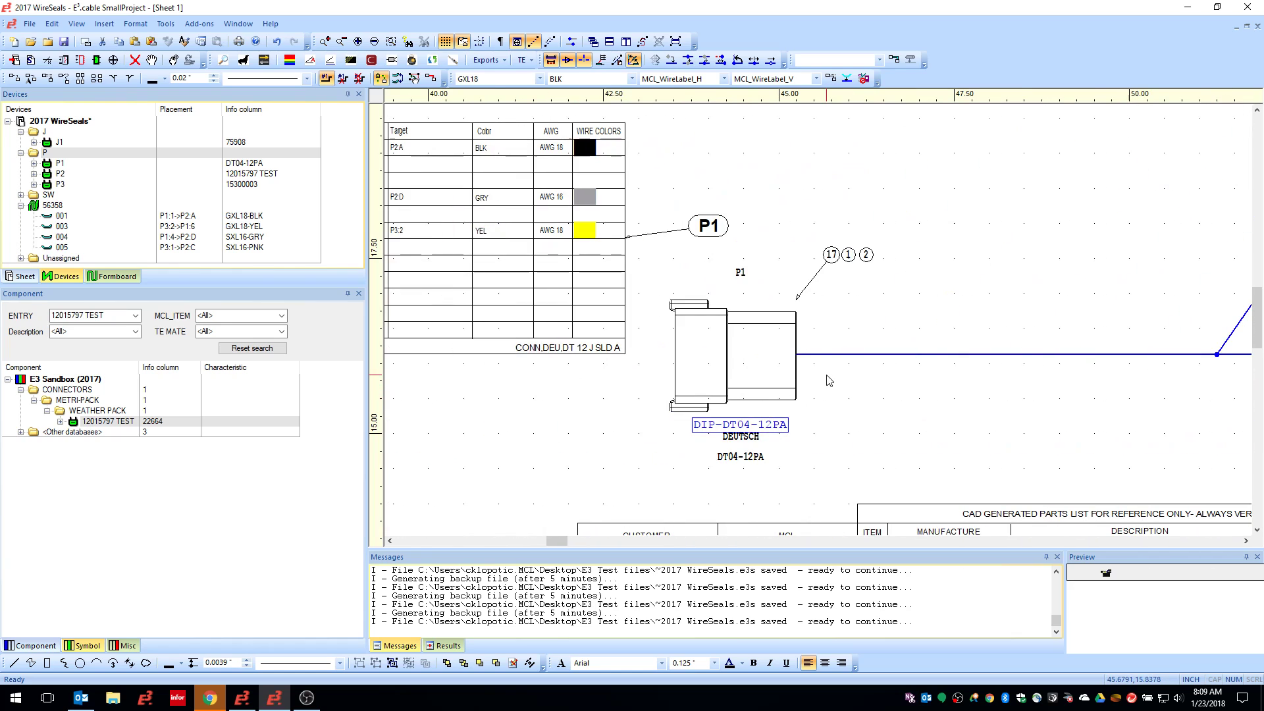
click(779, 373)
right_click(779, 373)
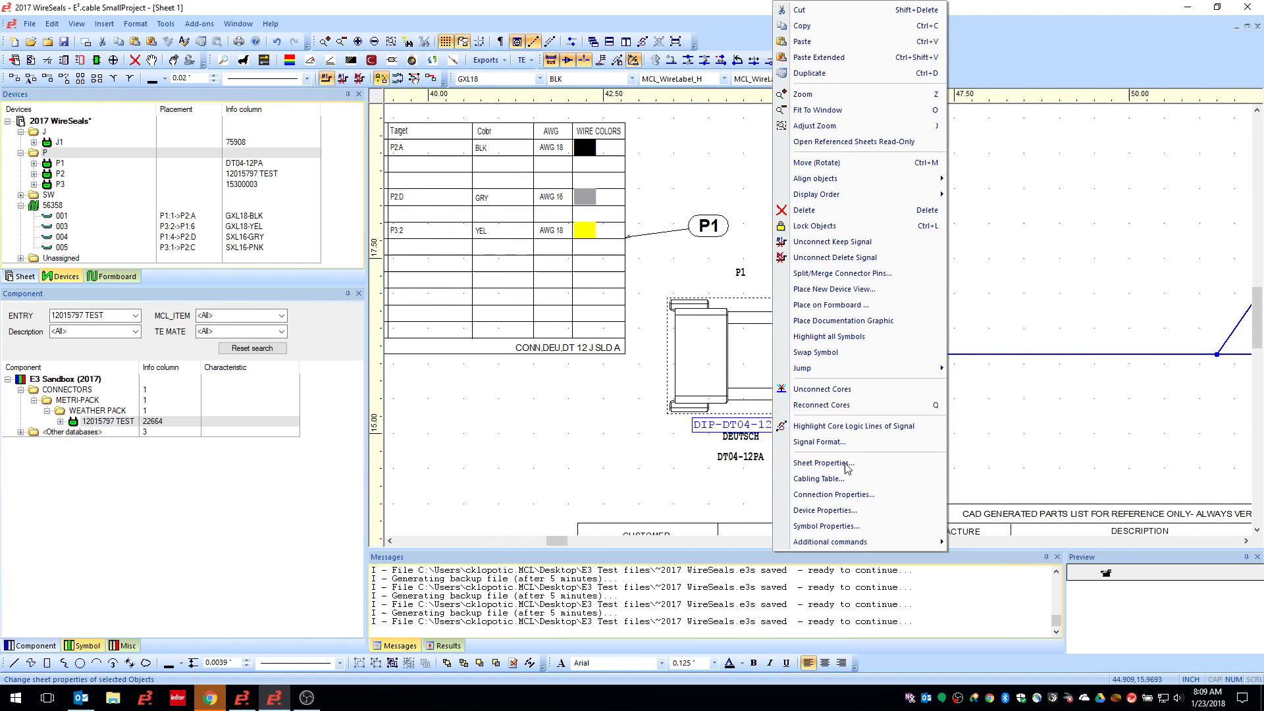
click(846, 510)
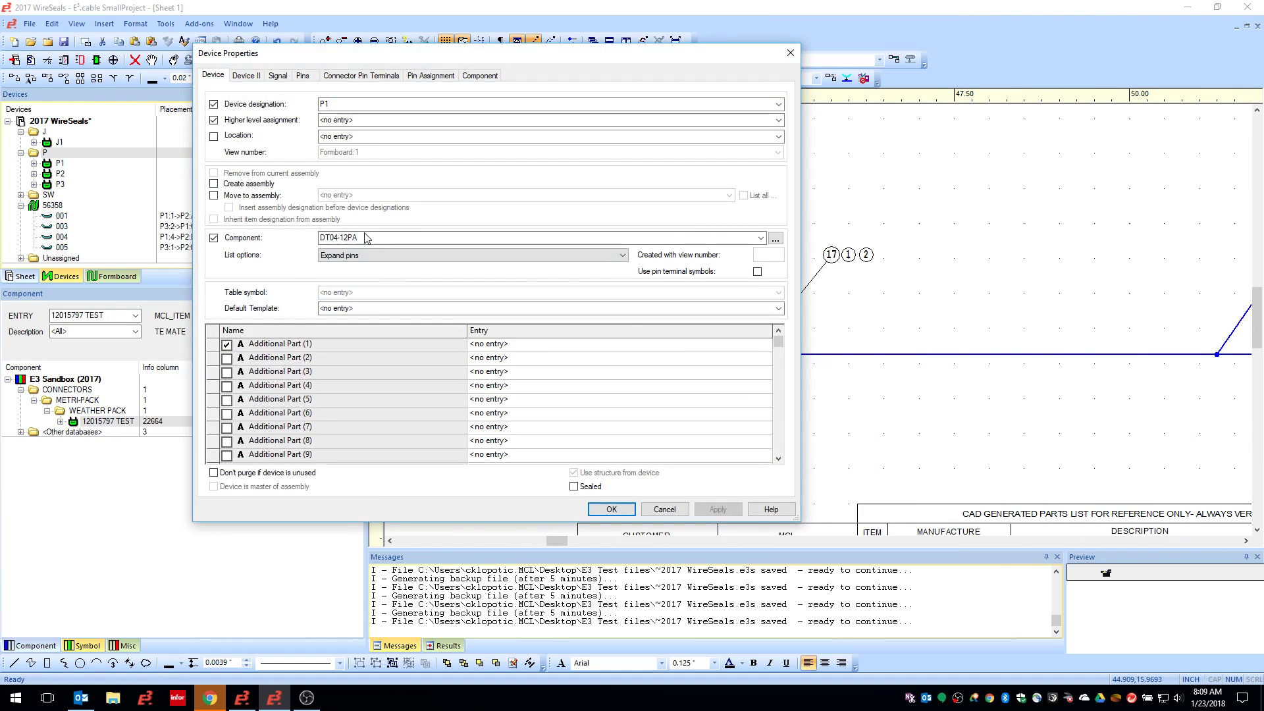
key(Return)
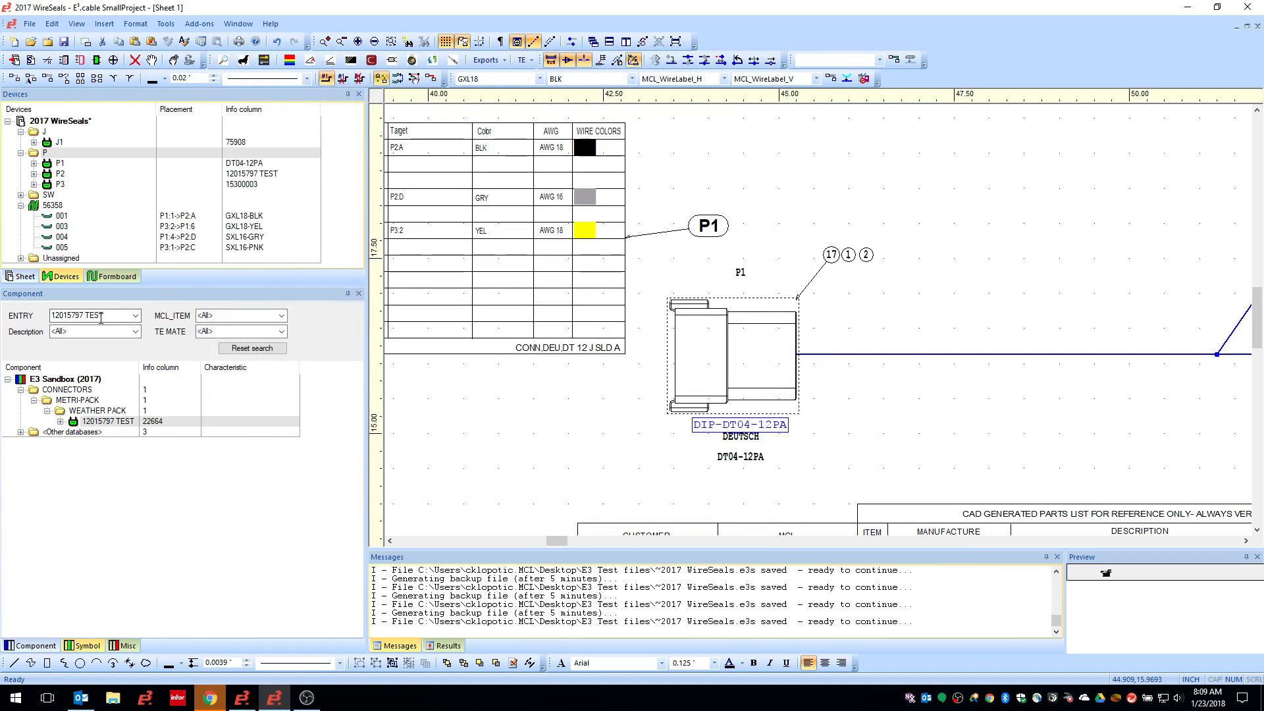
Search the library for DT04-12PA and open it for editing in E3.dbe.
click(104, 319)
text(DT04-12PA)
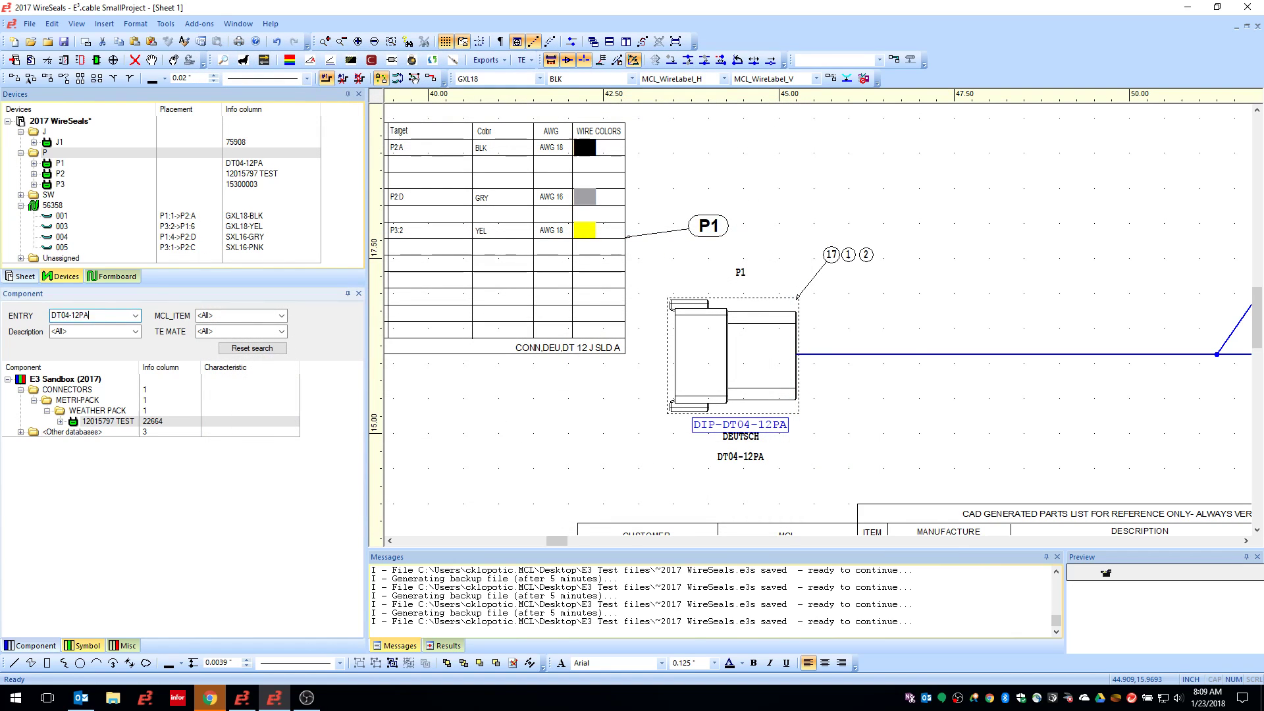
key(Return)
click(109, 423)
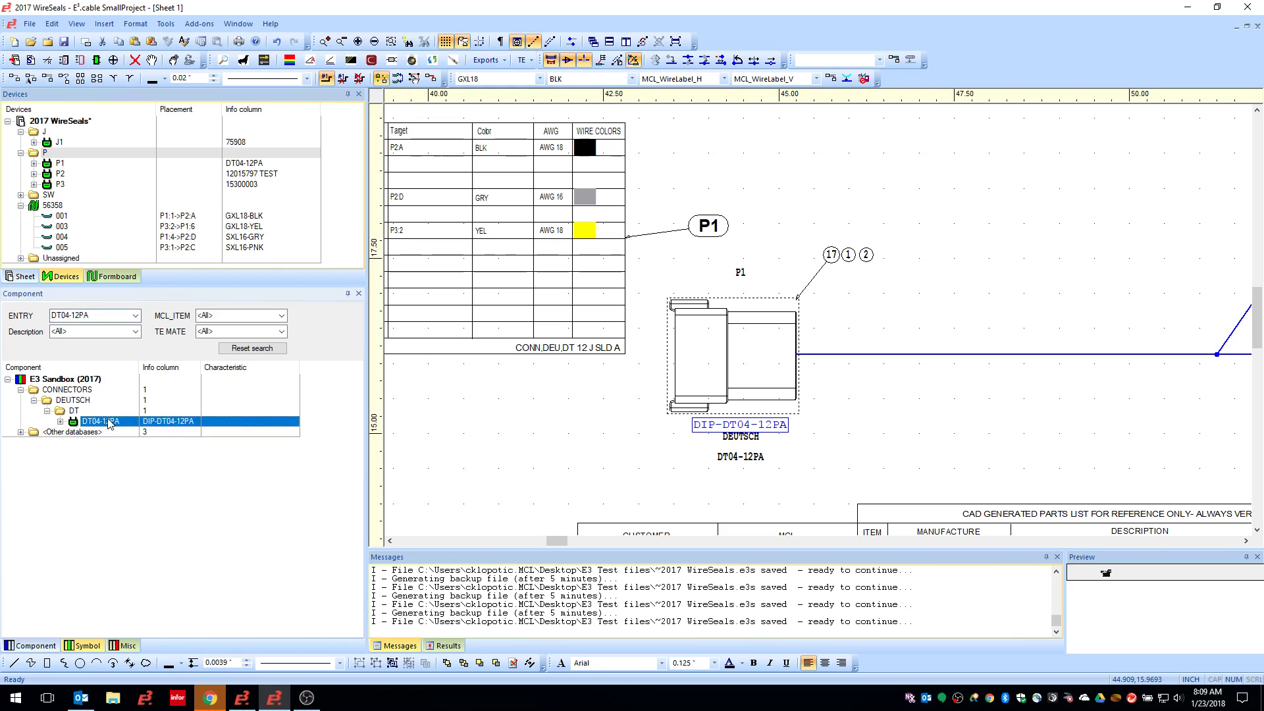
right_click(110, 423)
click(157, 531)
click(242, 698)
Open DT04-12PA's Component Properties on the Pins tab and inspect its Valid cavity part (8) entry.
right_click(683, 377)
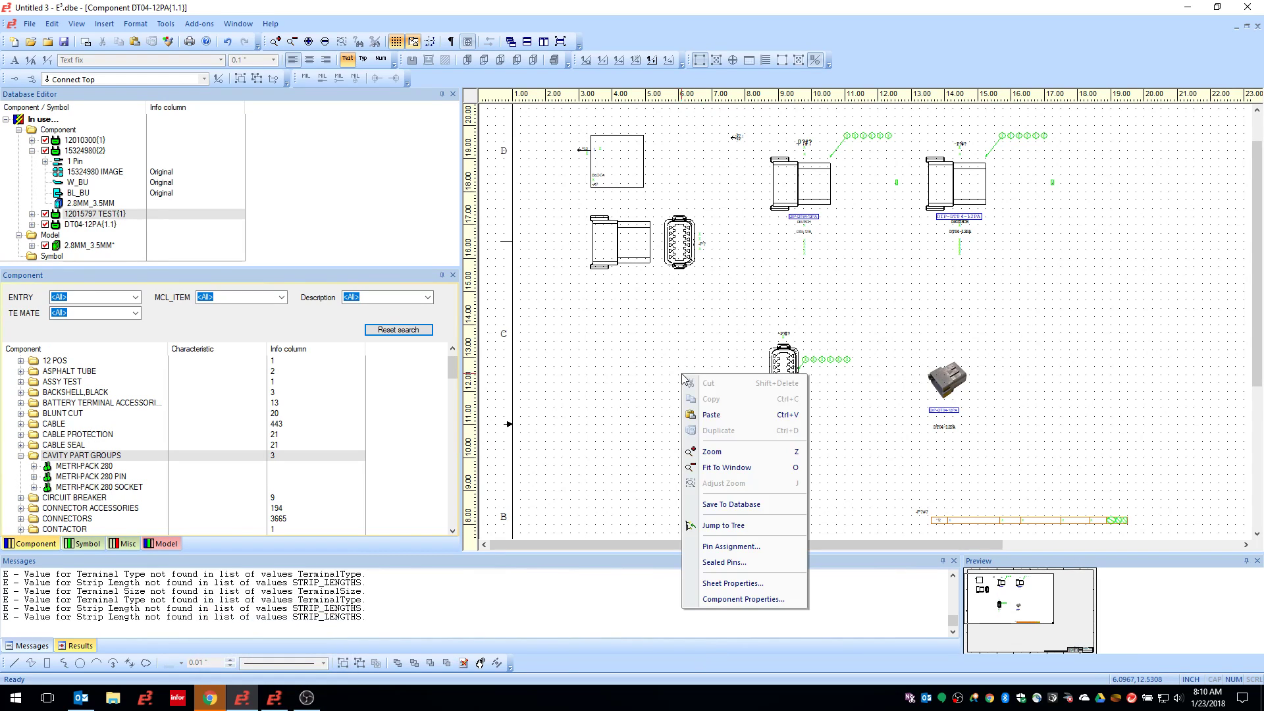
click(743, 599)
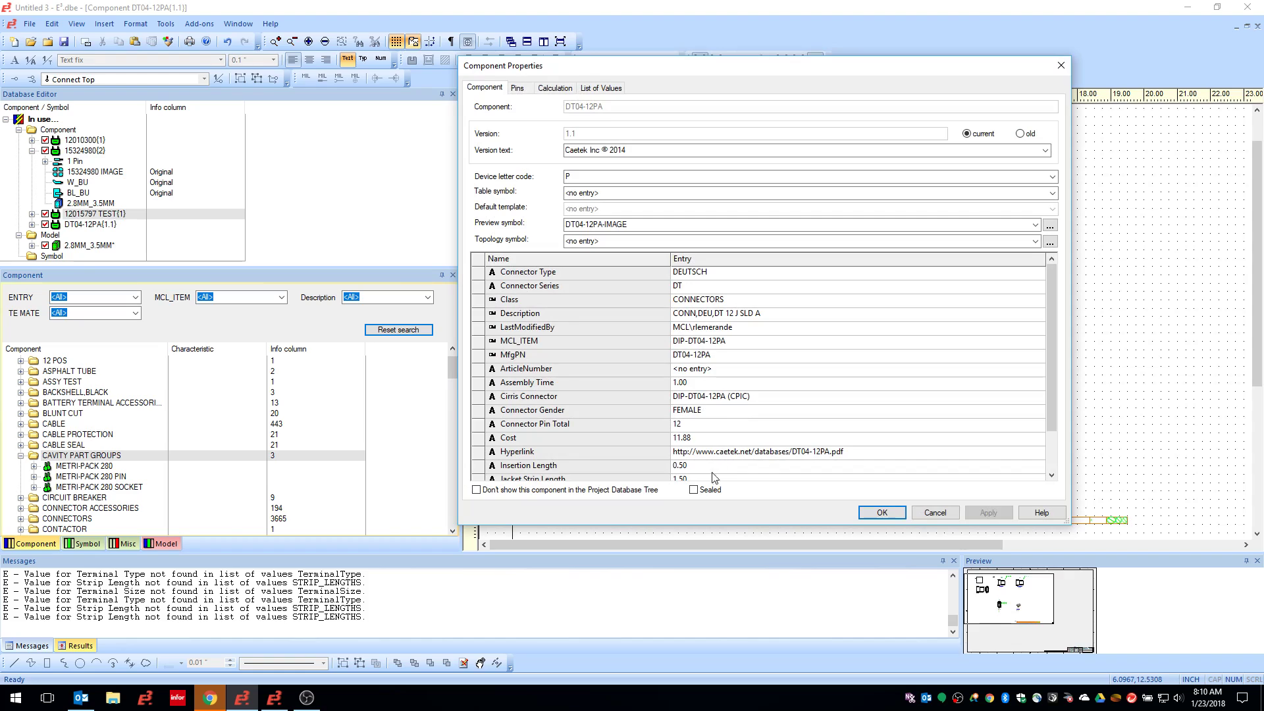
click(524, 94)
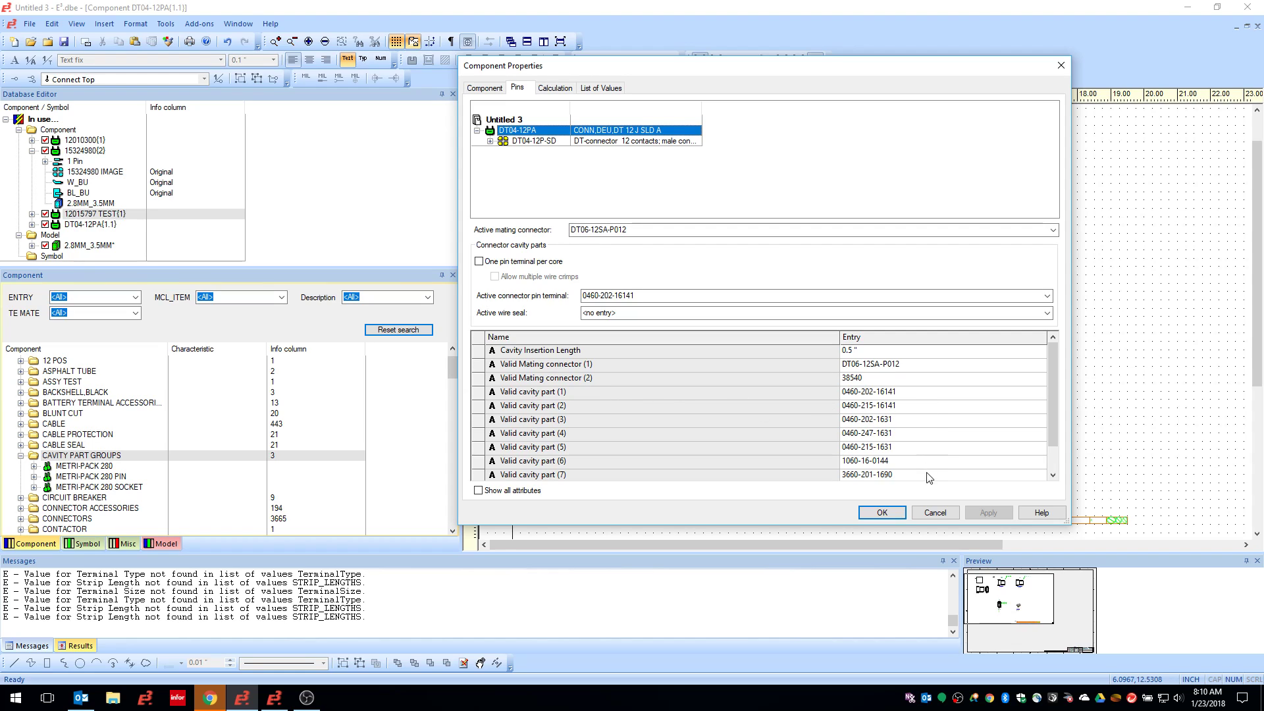
drag(1053, 394, 1053, 422)
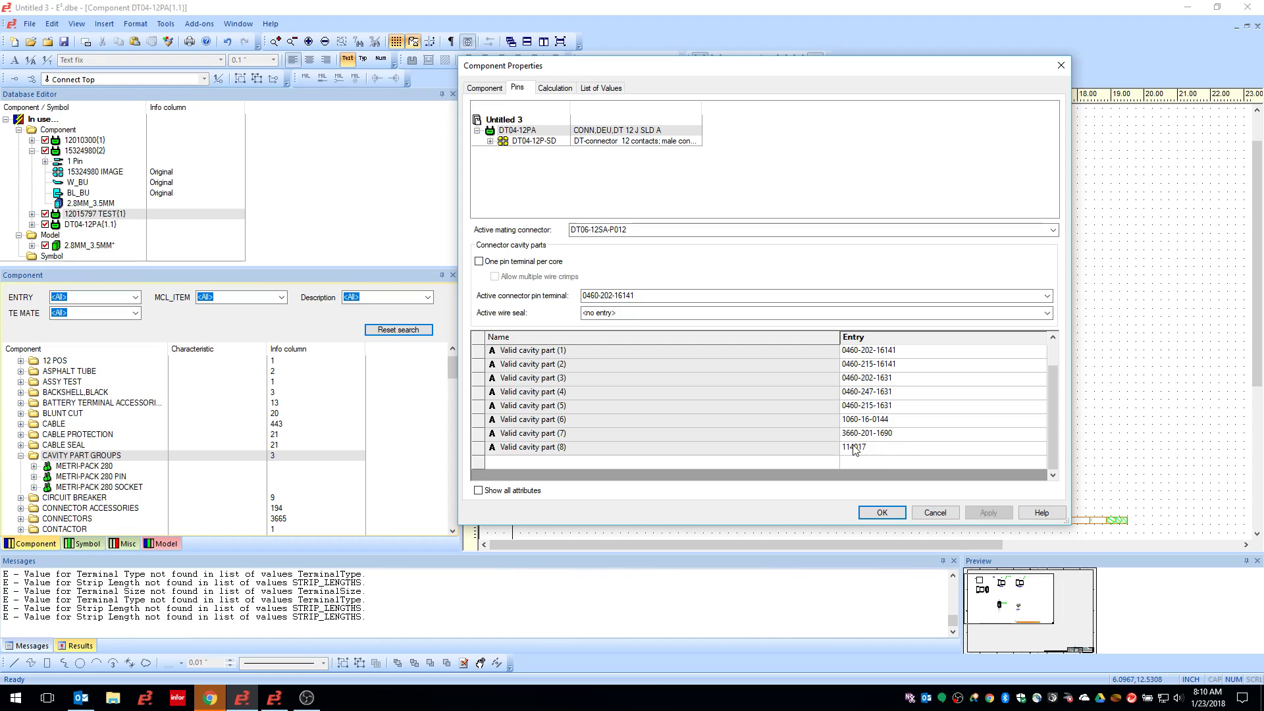
click(879, 449)
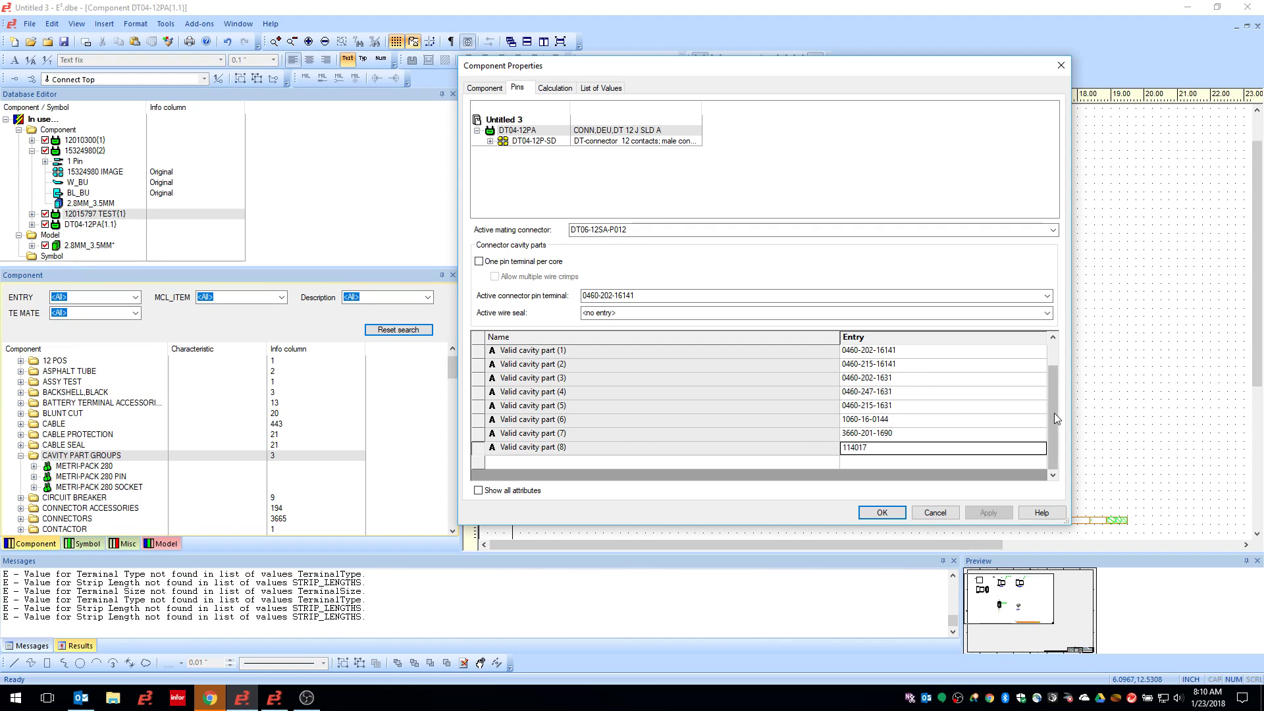
drag(1054, 413, 1052, 392)
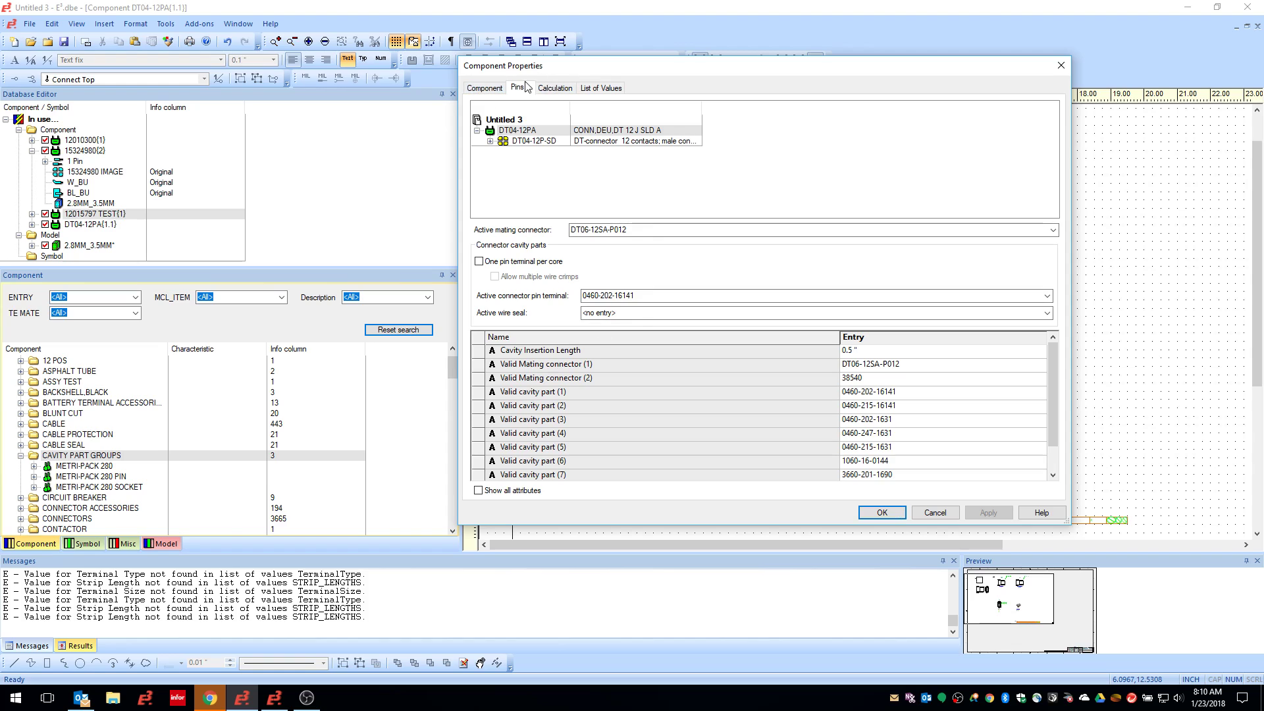
Expand DT04-12P-SD, check pins 3 and 1, then reselect the DT04-12PA connector node.
click(484, 90)
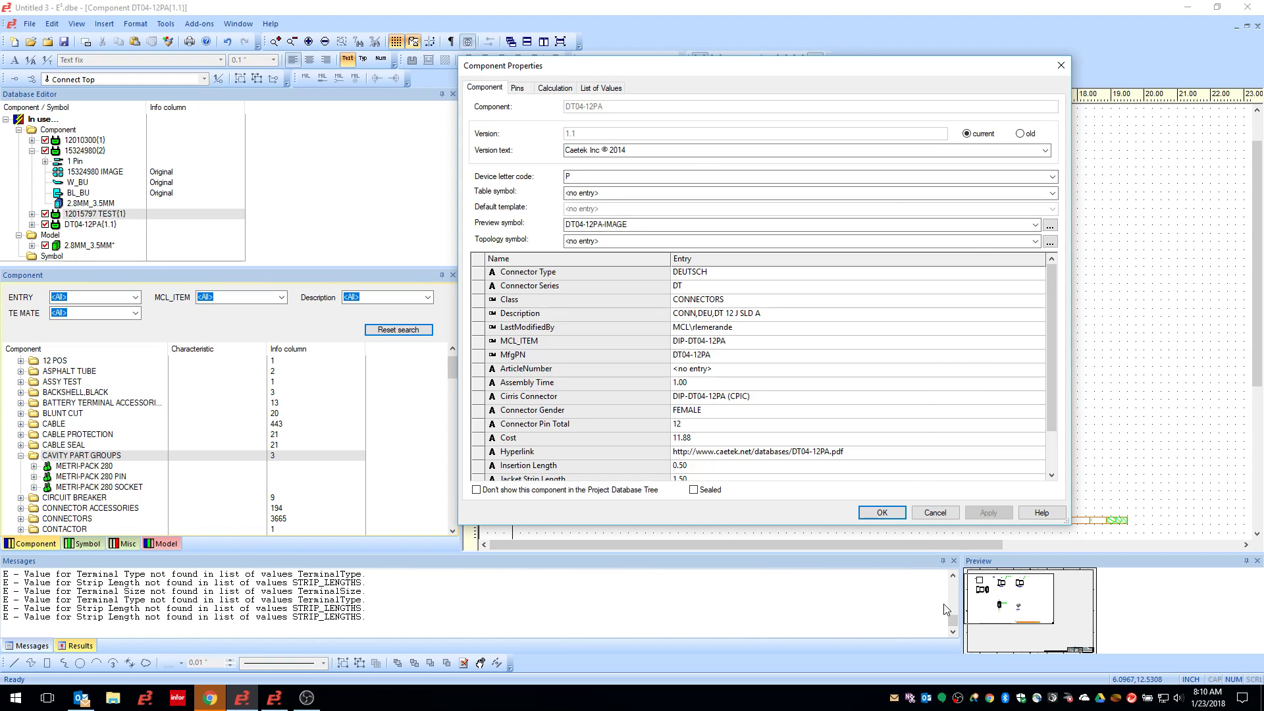
click(520, 88)
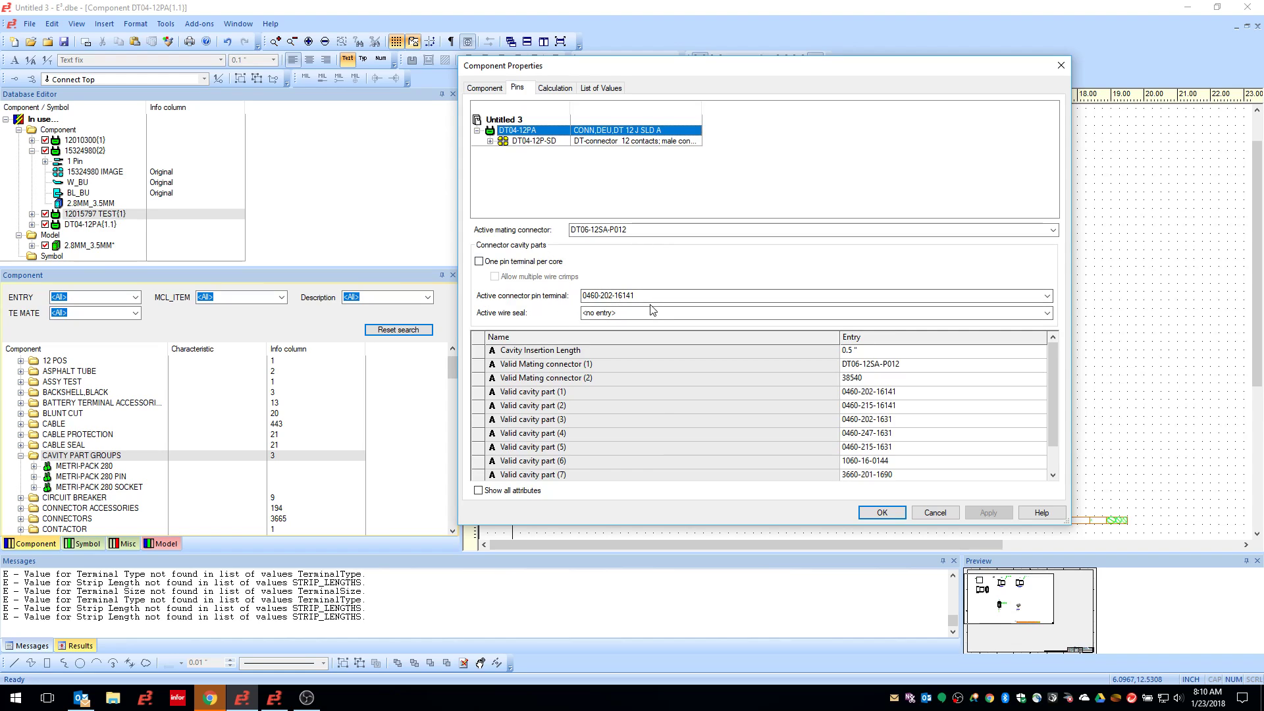
click(490, 141)
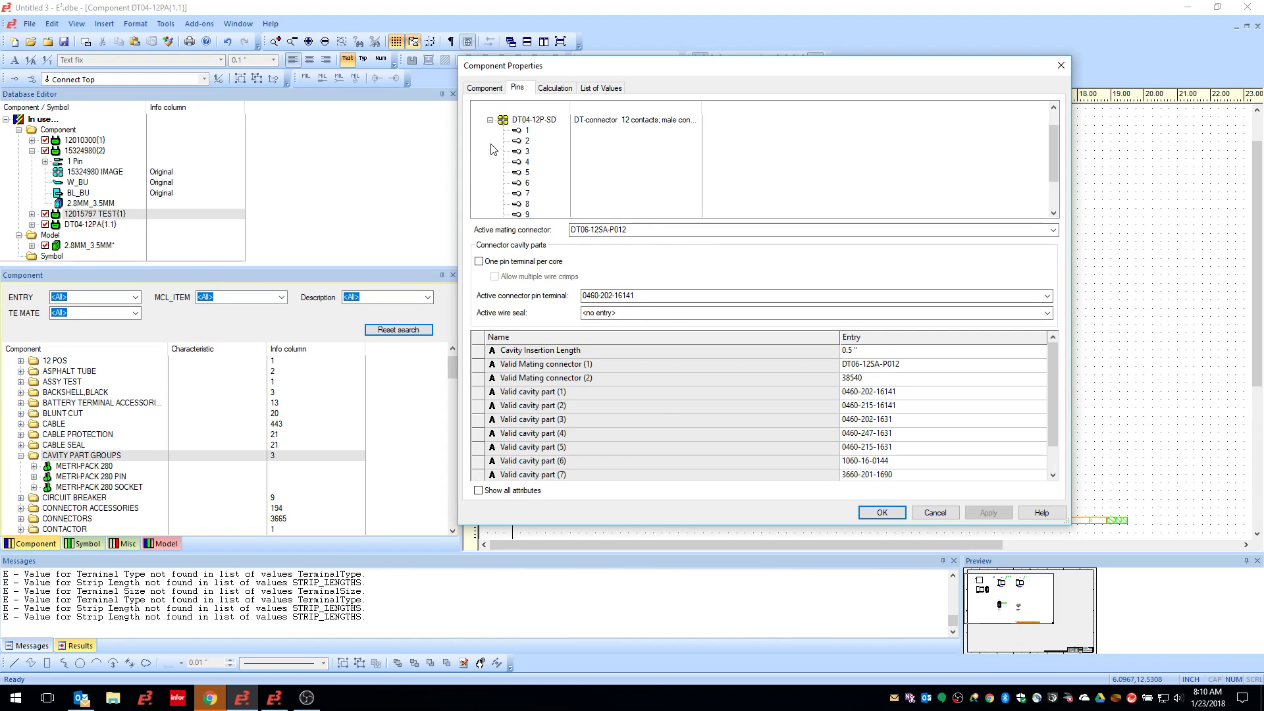
click(519, 152)
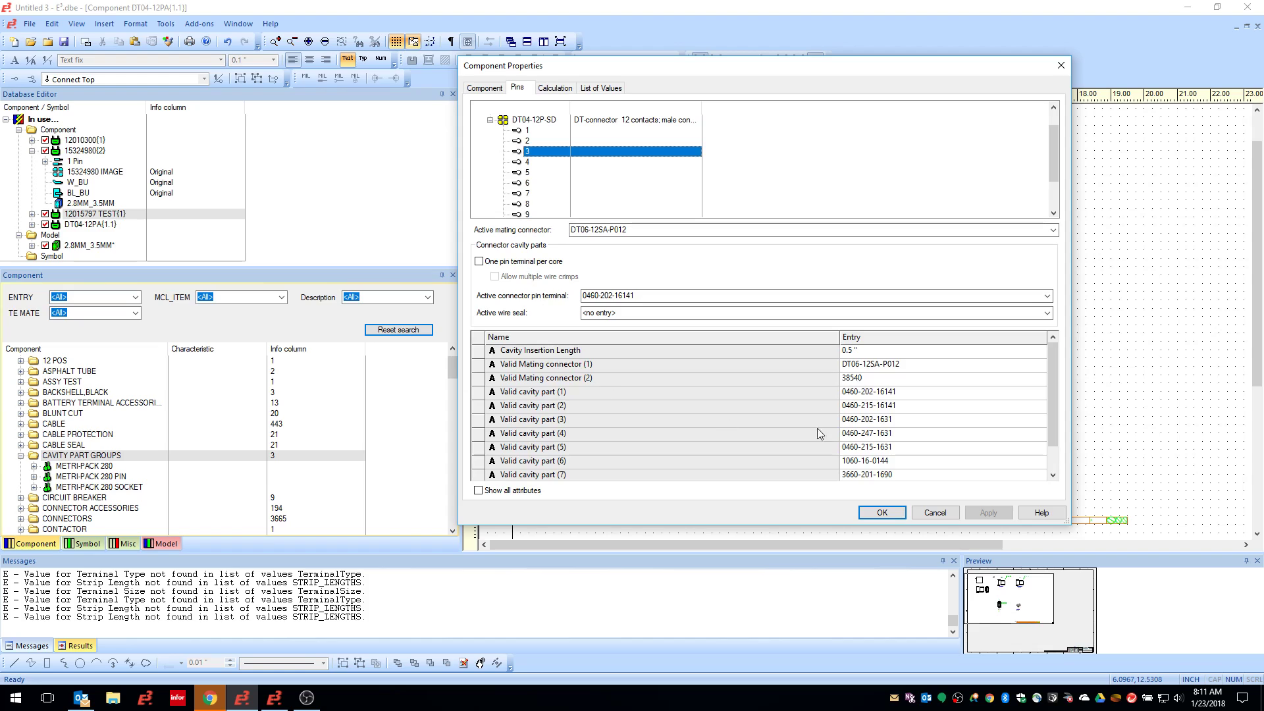
mouse_move(1056, 404)
mouse_down()
mouse_move(1057, 447)
mouse_move(1061, 387)
mouse_up()
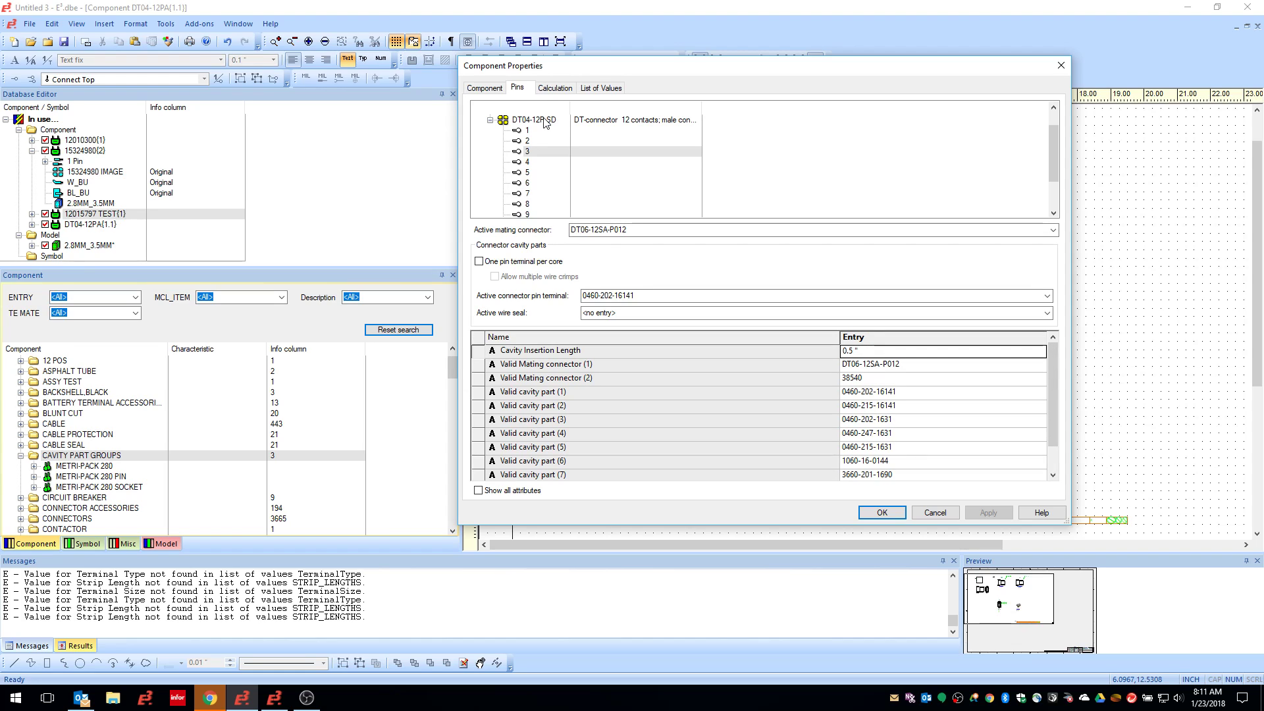
click(525, 130)
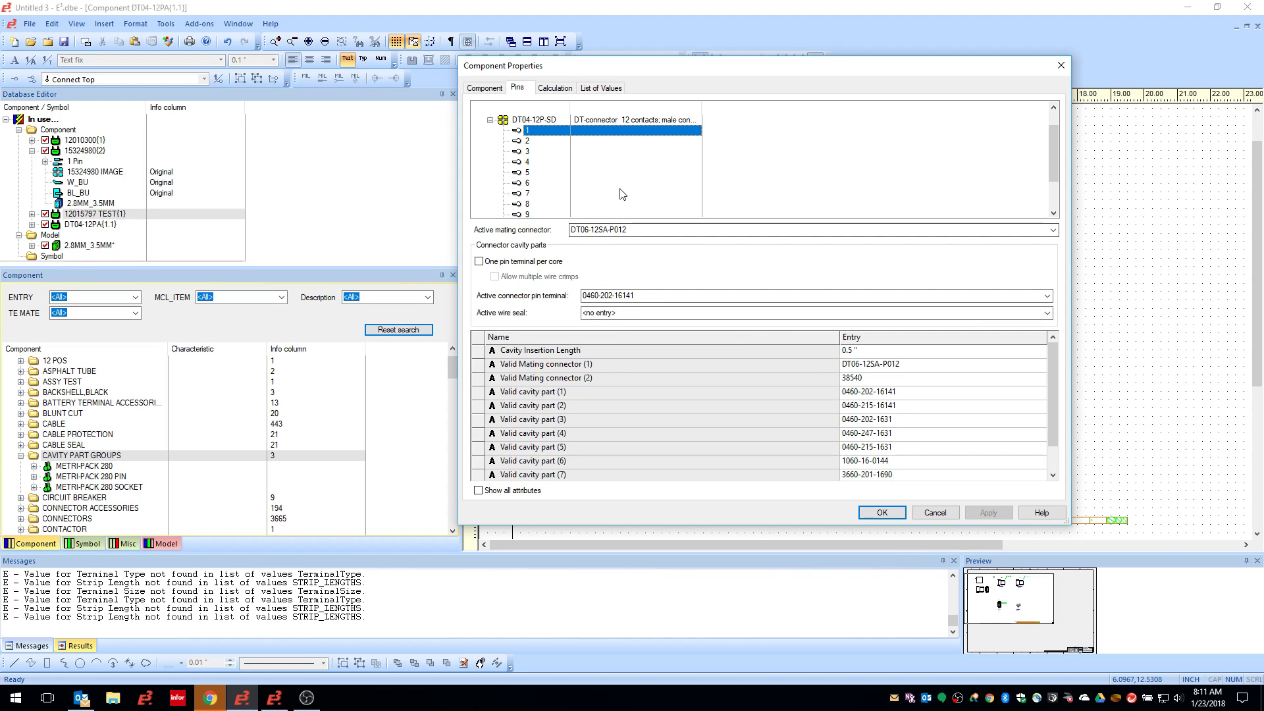
click(542, 133)
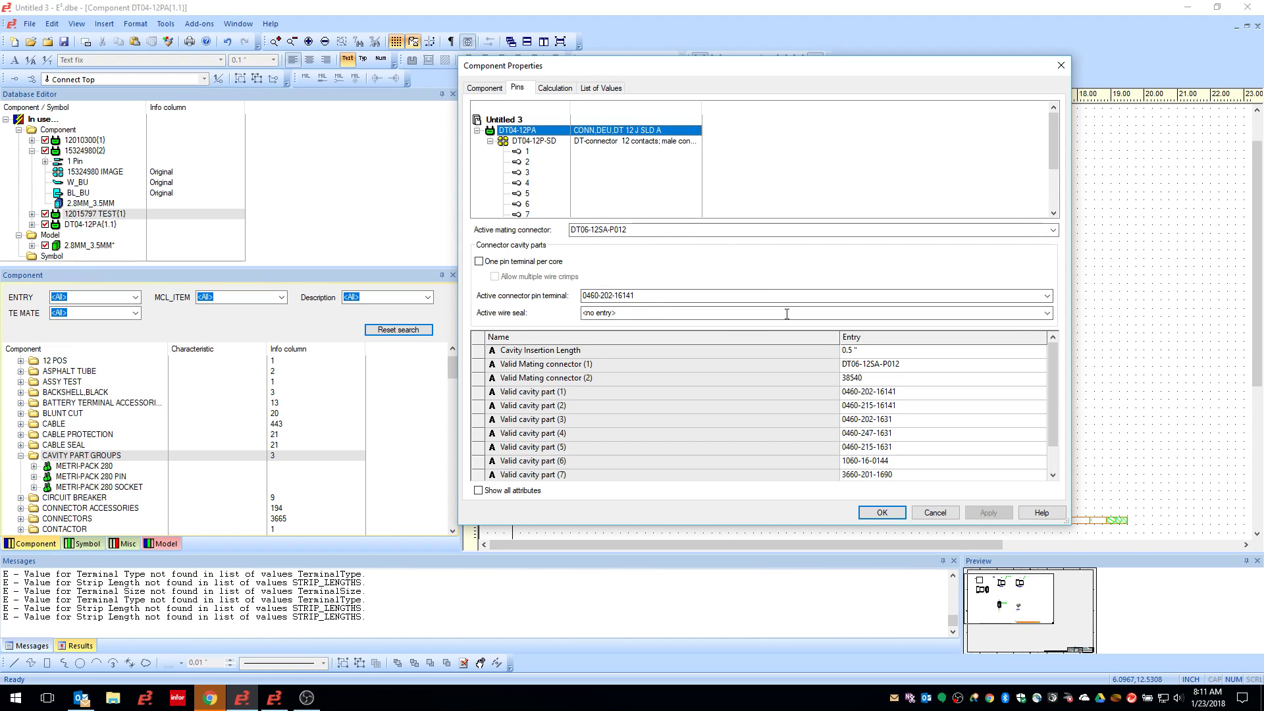
Cancel DT04-12PA's properties and start a new component from the CAVITY PART GROUPS folder.
click(933, 512)
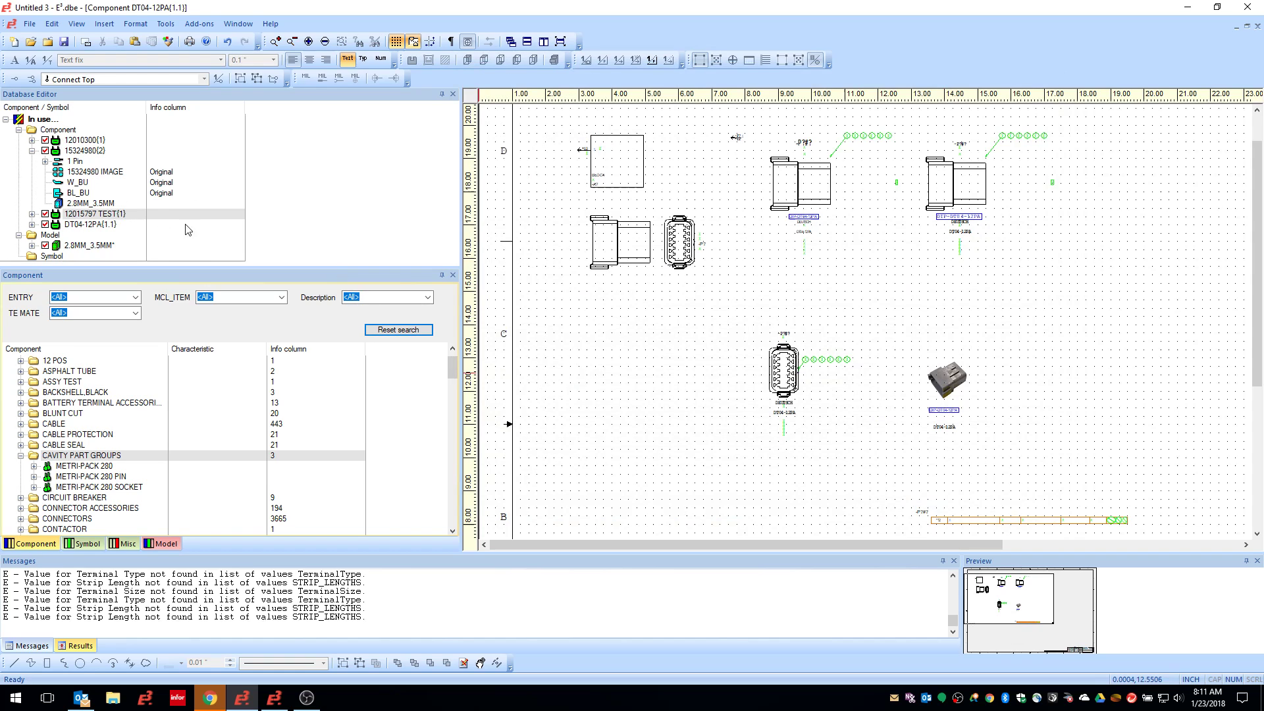
mouse_move(454, 368)
mouse_down()
mouse_move(445, 510)
mouse_move(472, 355)
mouse_up()
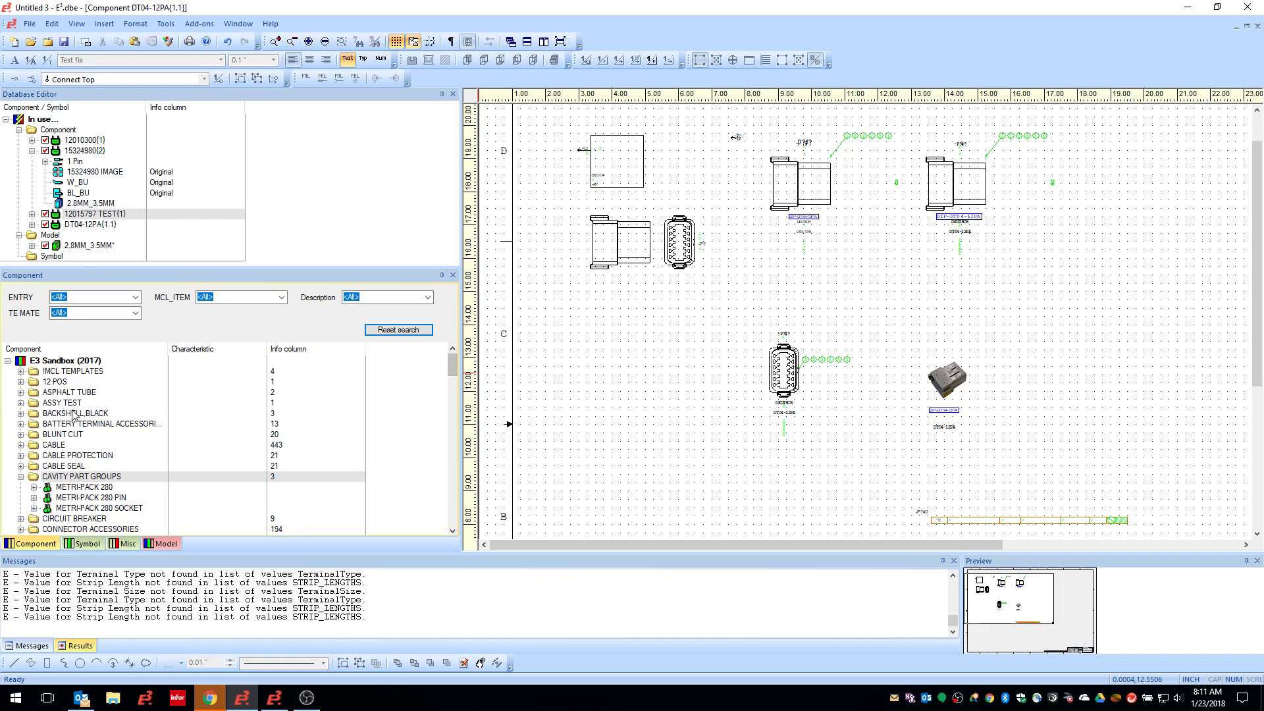
right_click(92, 477)
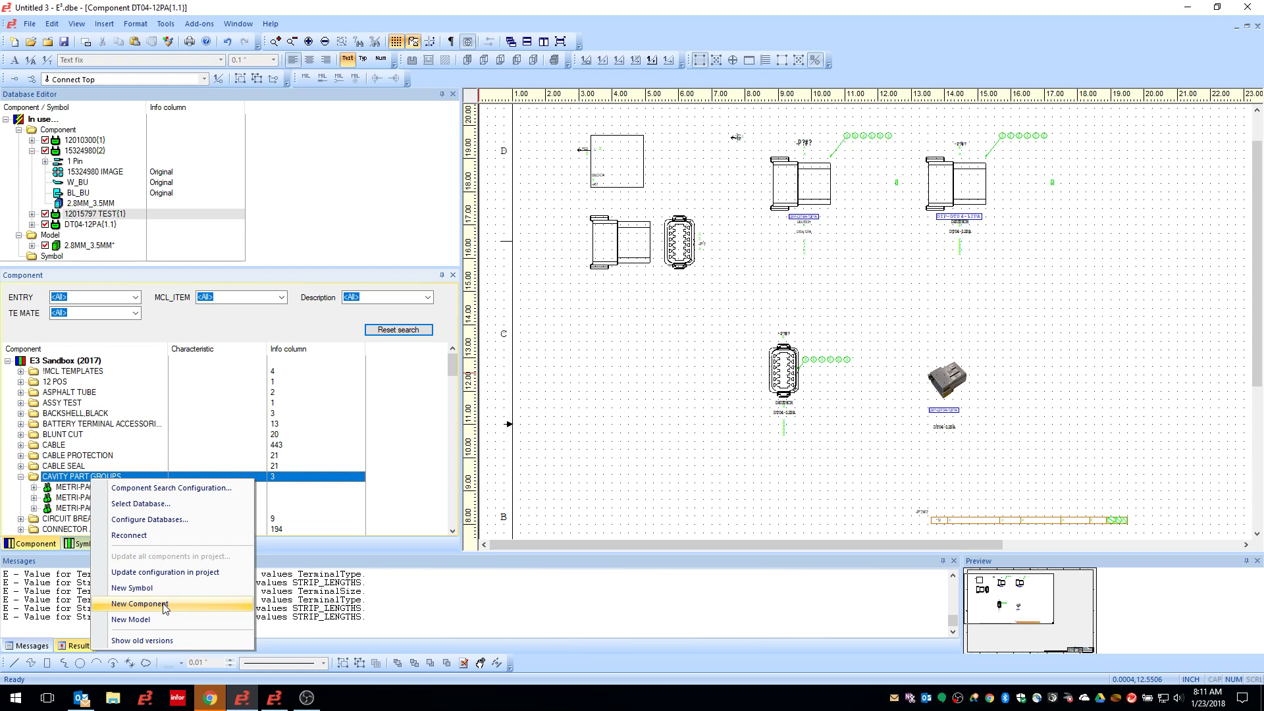
click(139, 604)
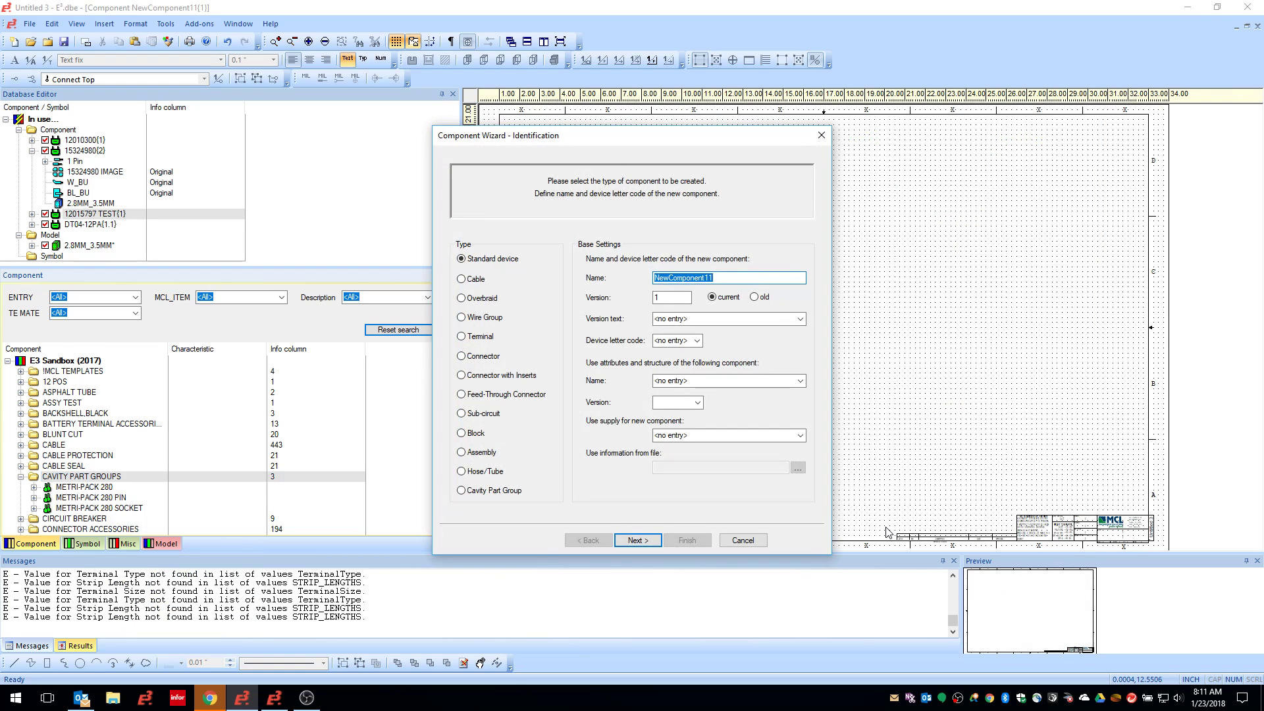
Create NewCavityPartGroup2 as a cavity part group with class CAVITY PART GROUPS, edited graphically.
click(503, 493)
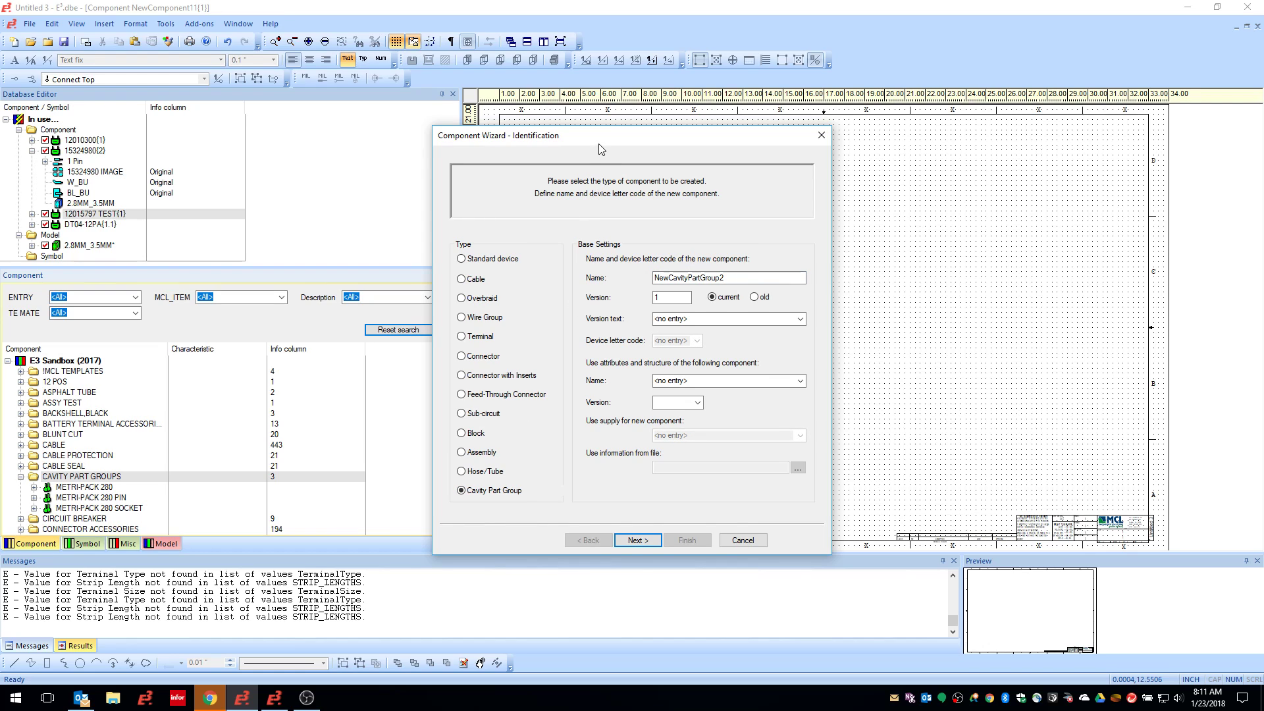
drag(598, 145, 605, 127)
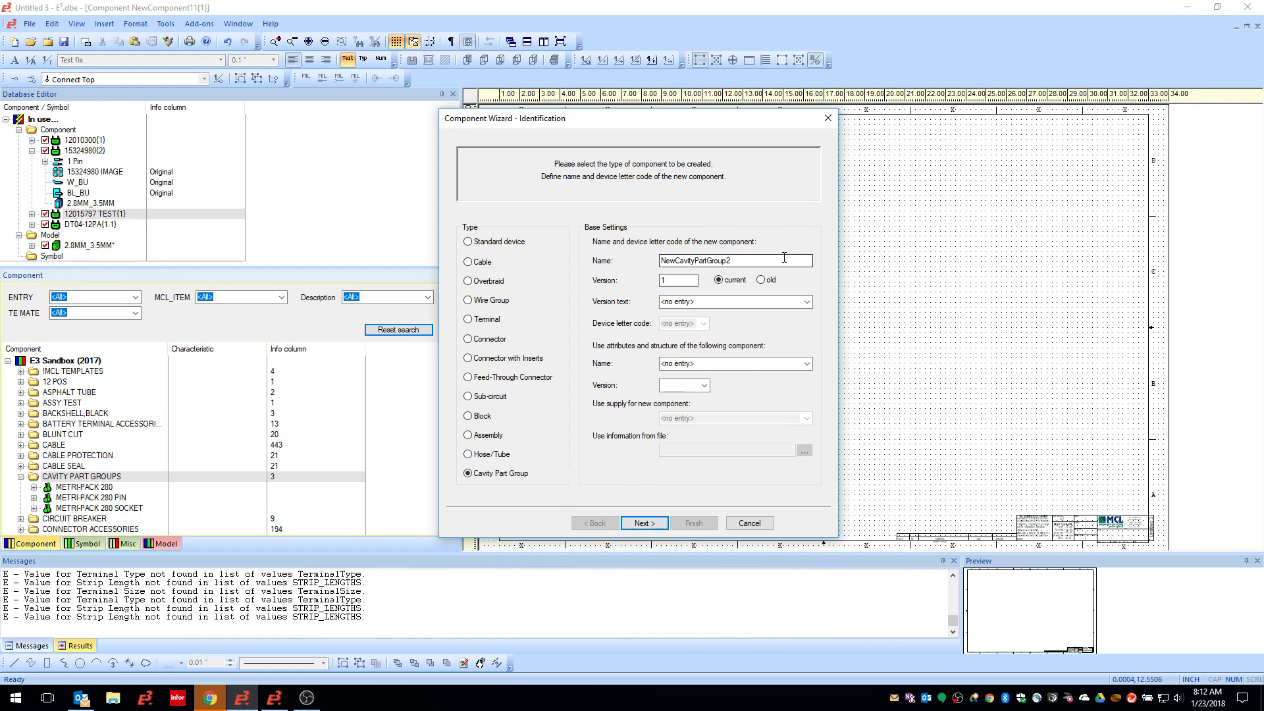
click(658, 530)
click(713, 258)
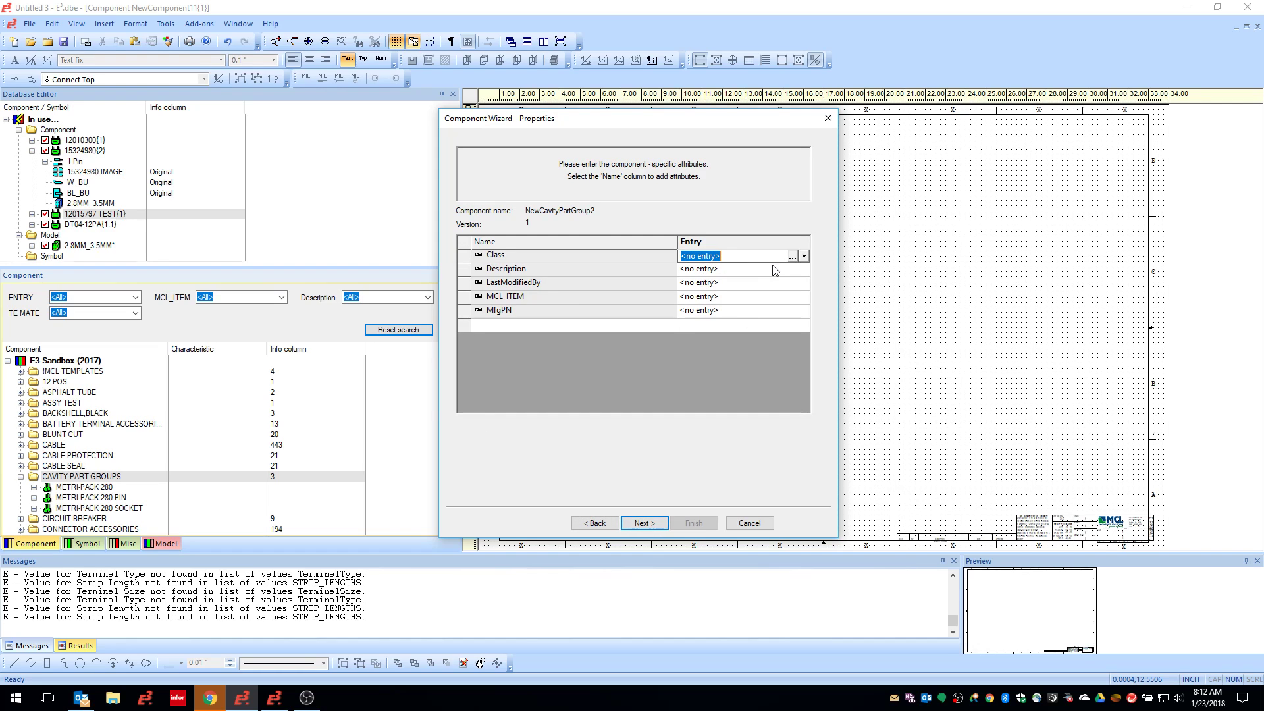
click(804, 256)
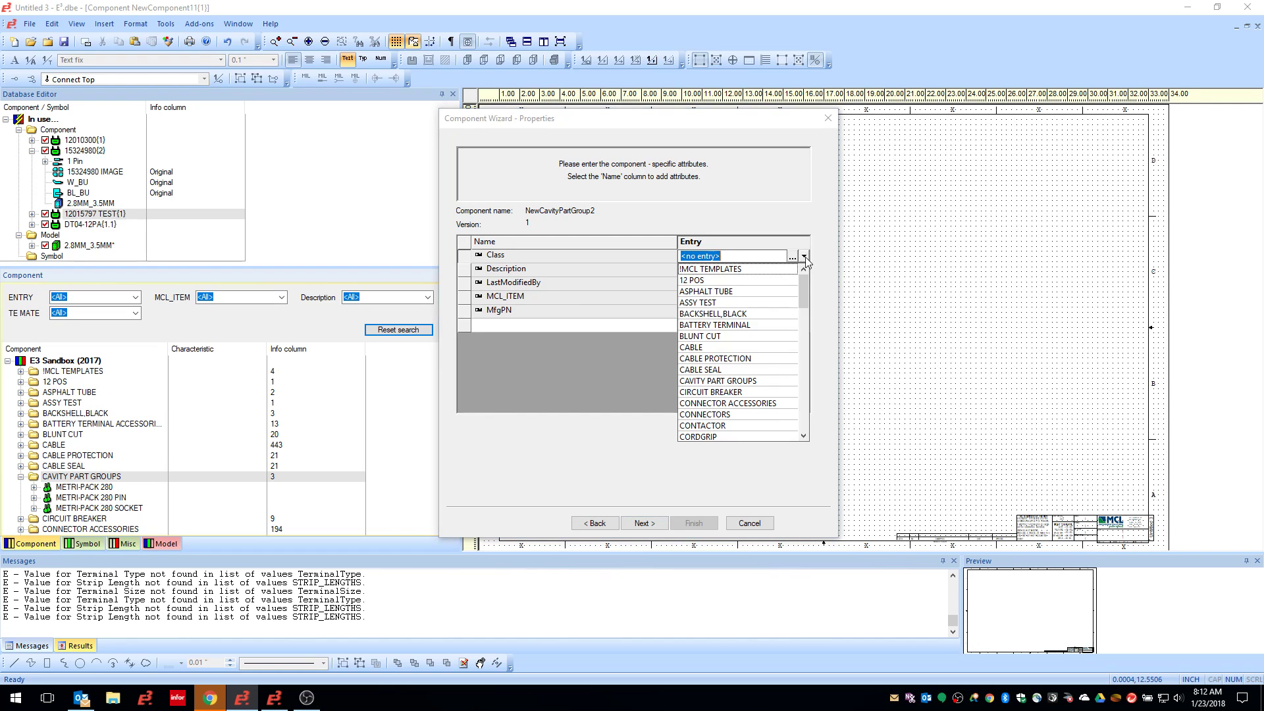
click(757, 382)
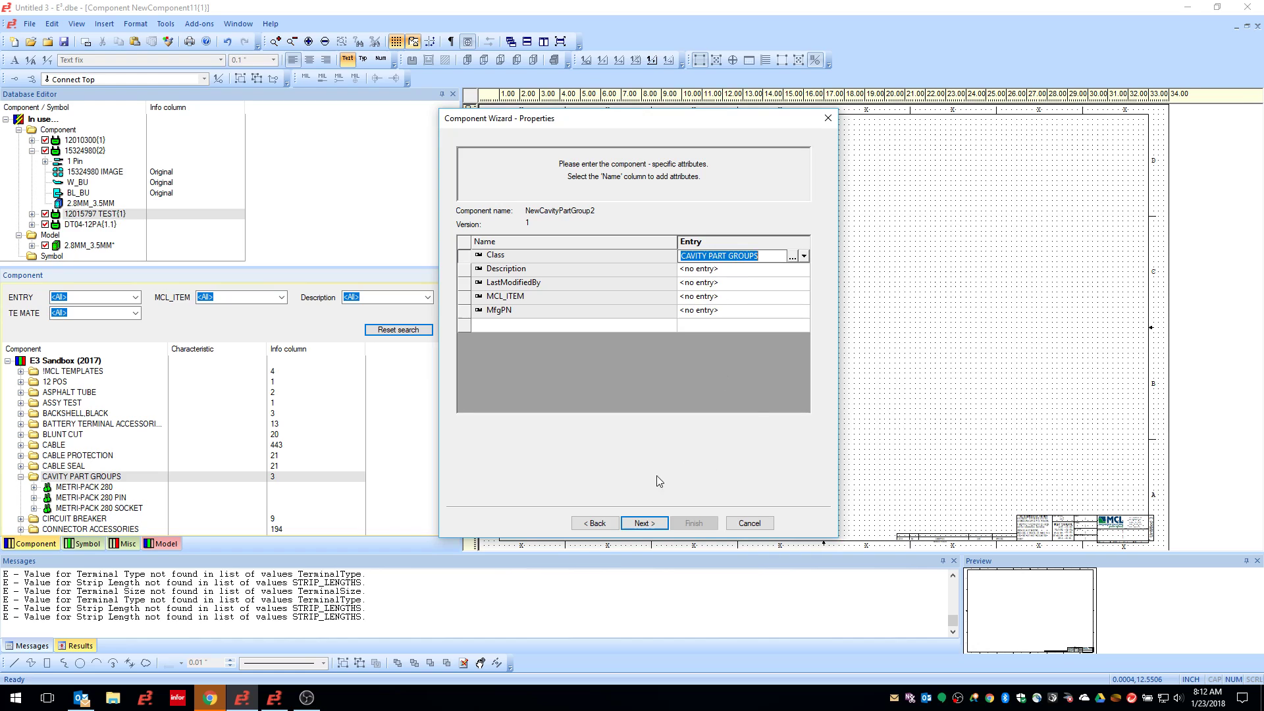
click(642, 522)
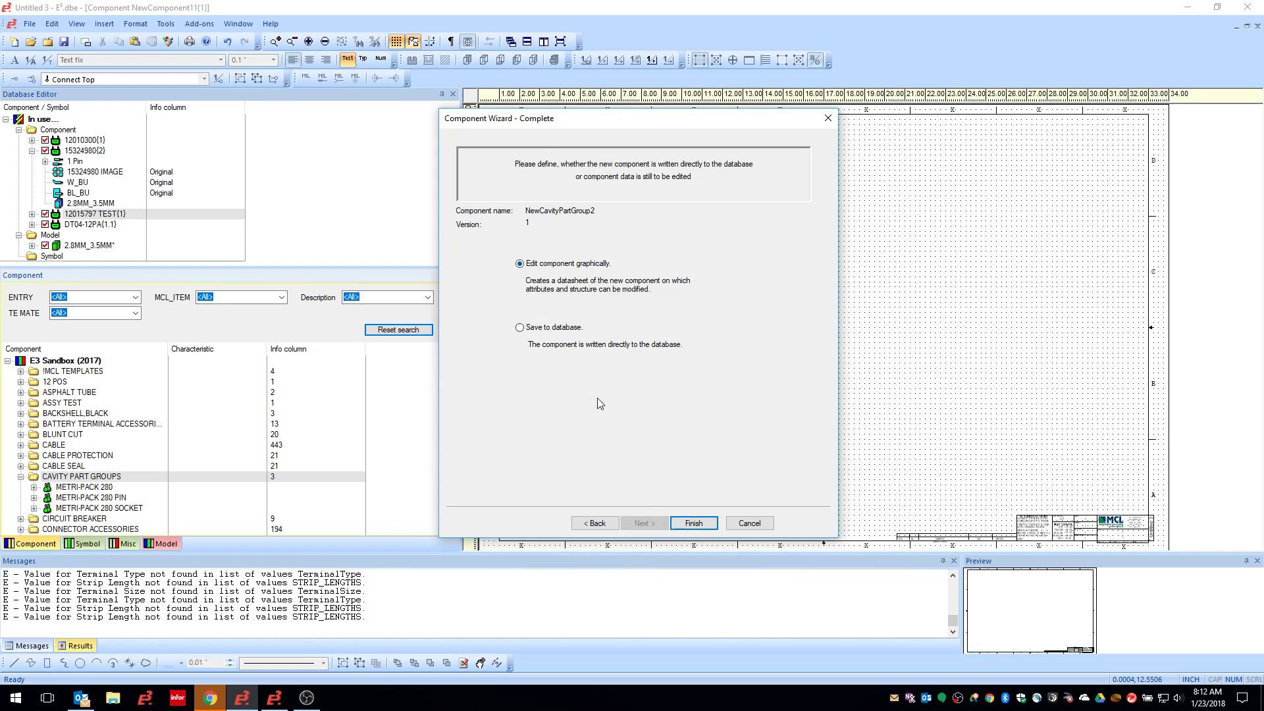
click(694, 523)
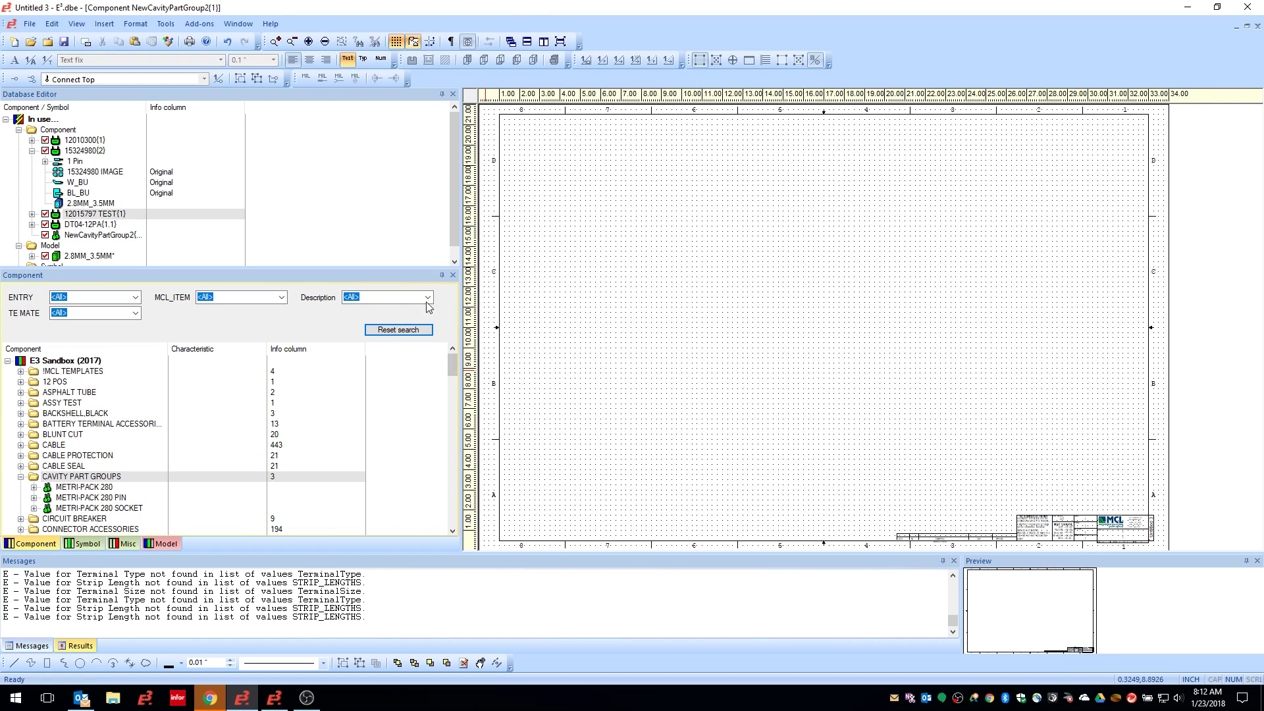
Place wire seals 12089444 and 15324980 from the METRI-PACK 280 folder onto the sheet.
drag(452, 362, 452, 521)
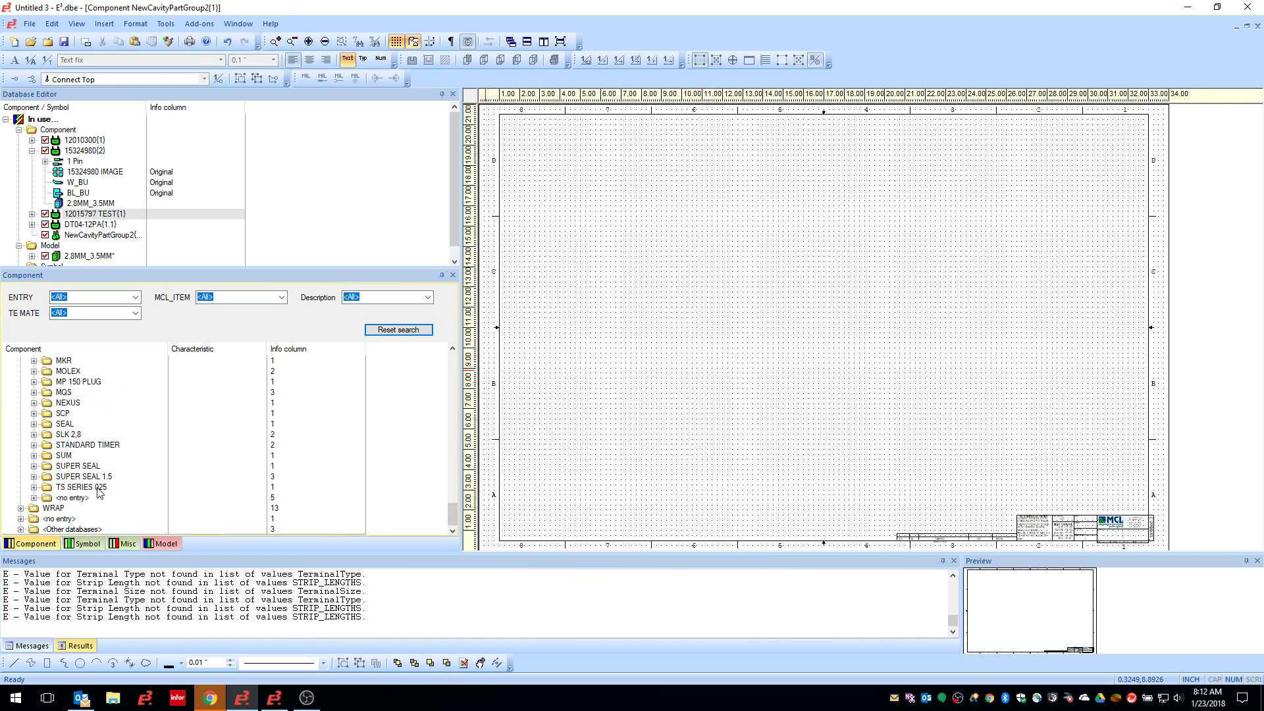
click(74, 372)
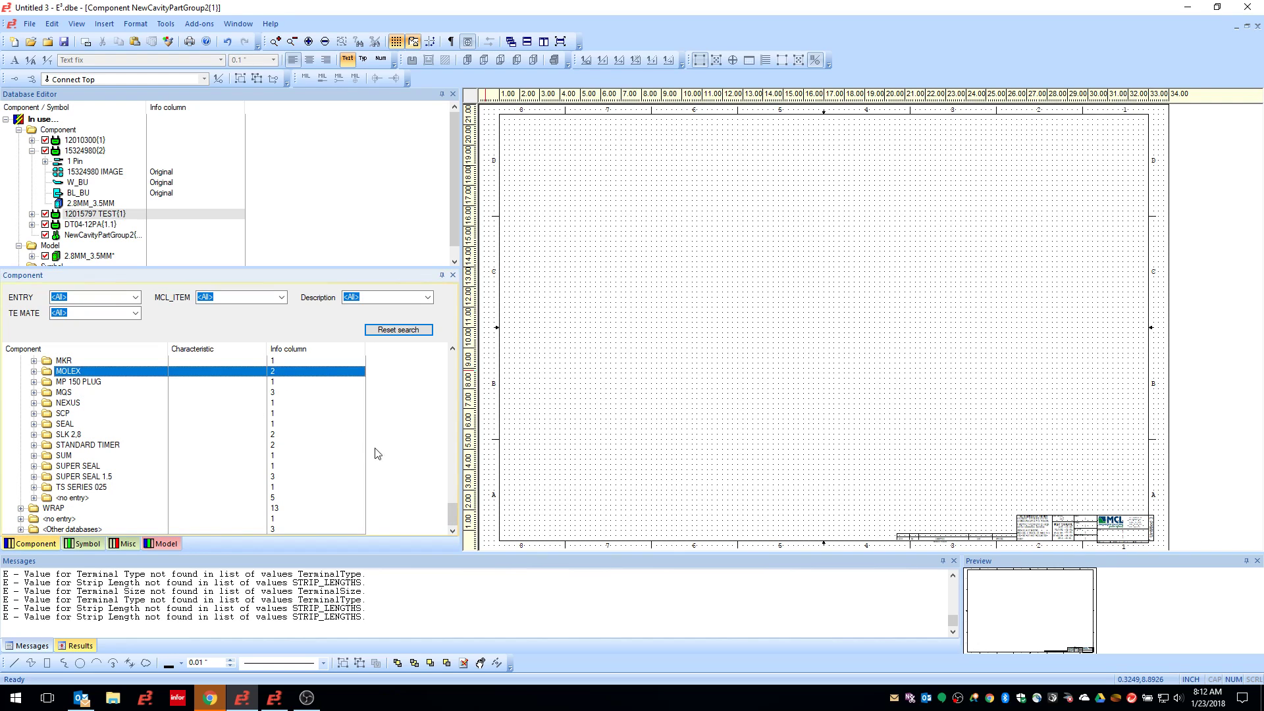
drag(453, 510, 455, 484)
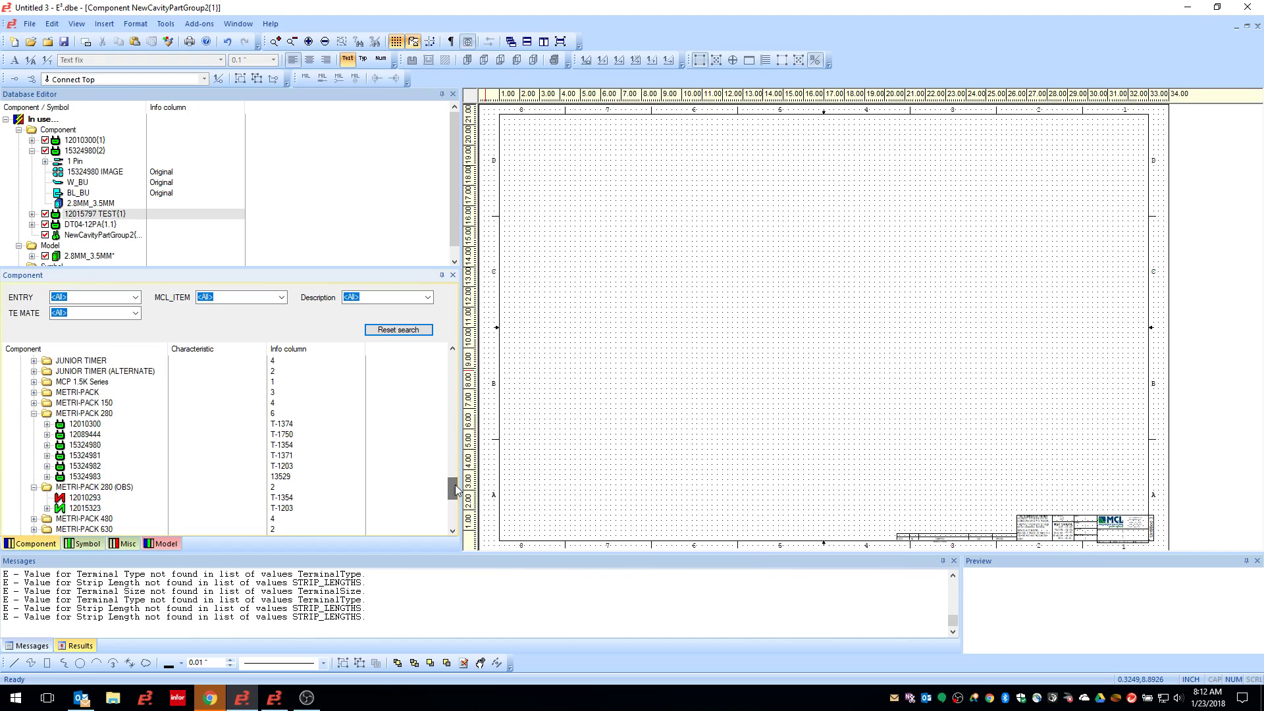
click(65, 435)
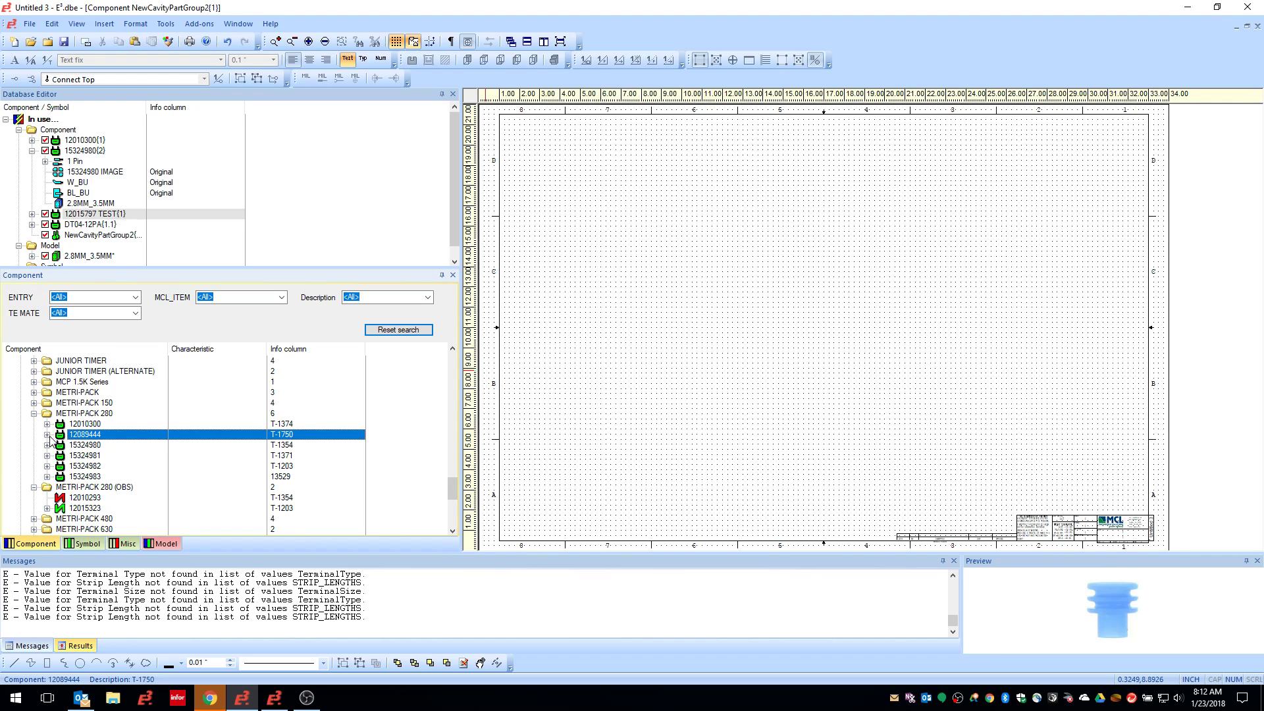
drag(69, 436, 667, 266)
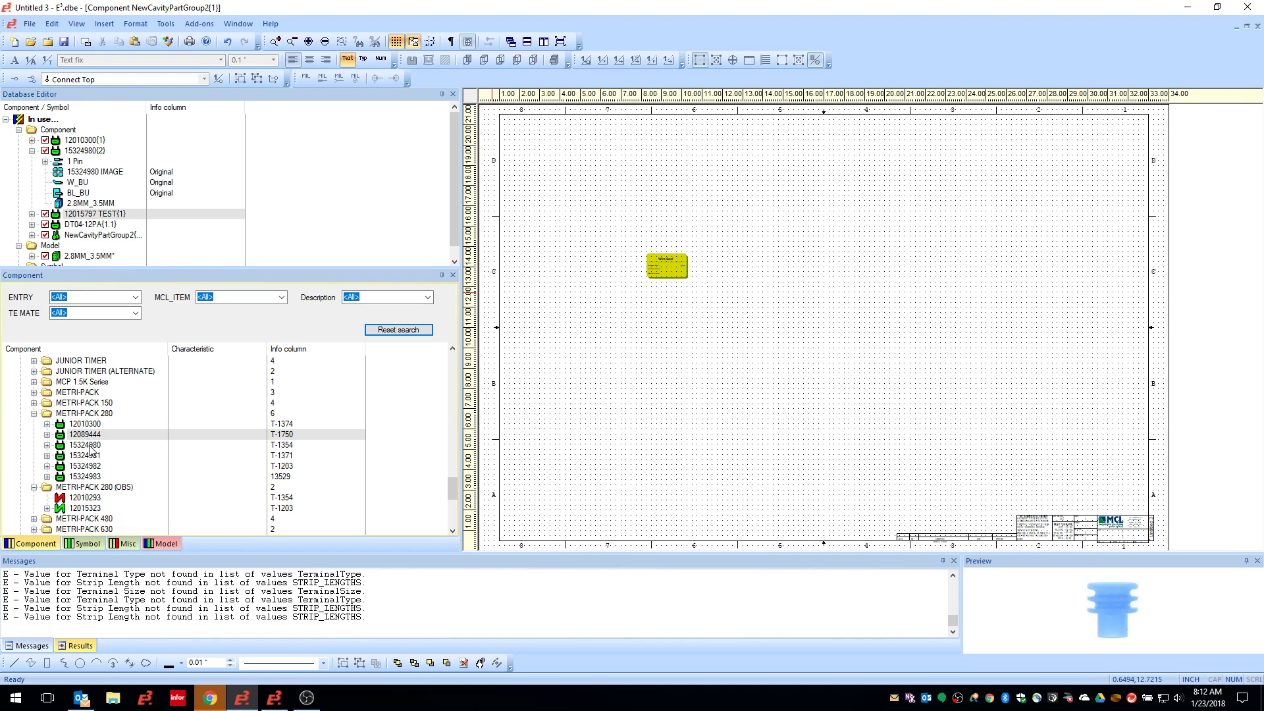
drag(92, 445, 731, 270)
scroll(736, 306, up, 1)
scroll(736, 306, up, 2)
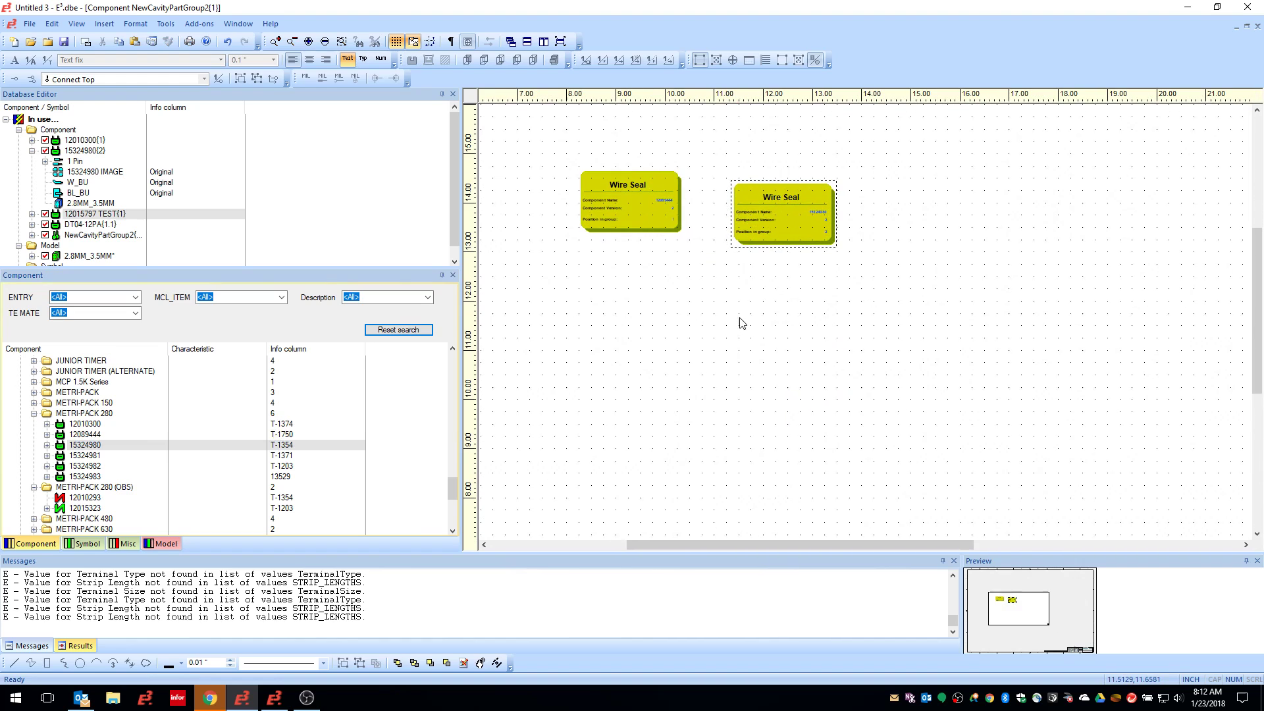
Line up the two wire seals side by side and place cavity plug 12010300 below them.
drag(777, 223, 767, 196)
scroll(753, 214, up, 1)
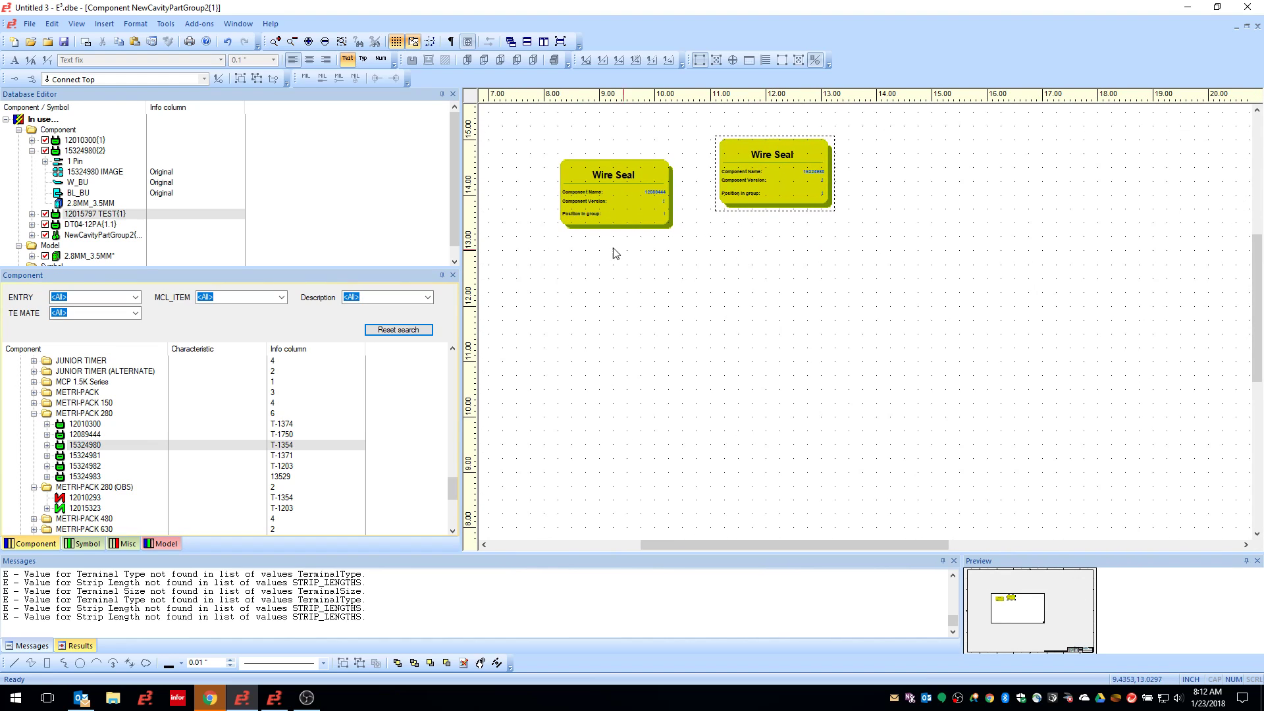
drag(603, 204, 603, 184)
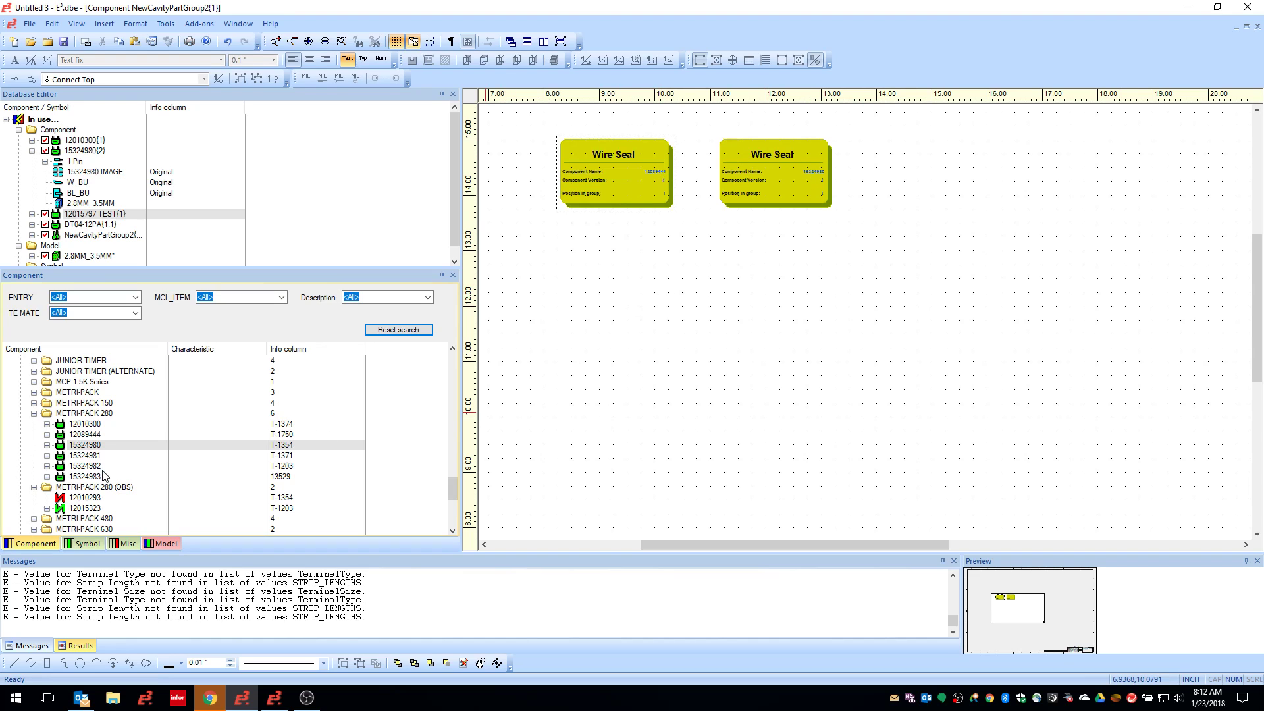
drag(85, 424, 578, 319)
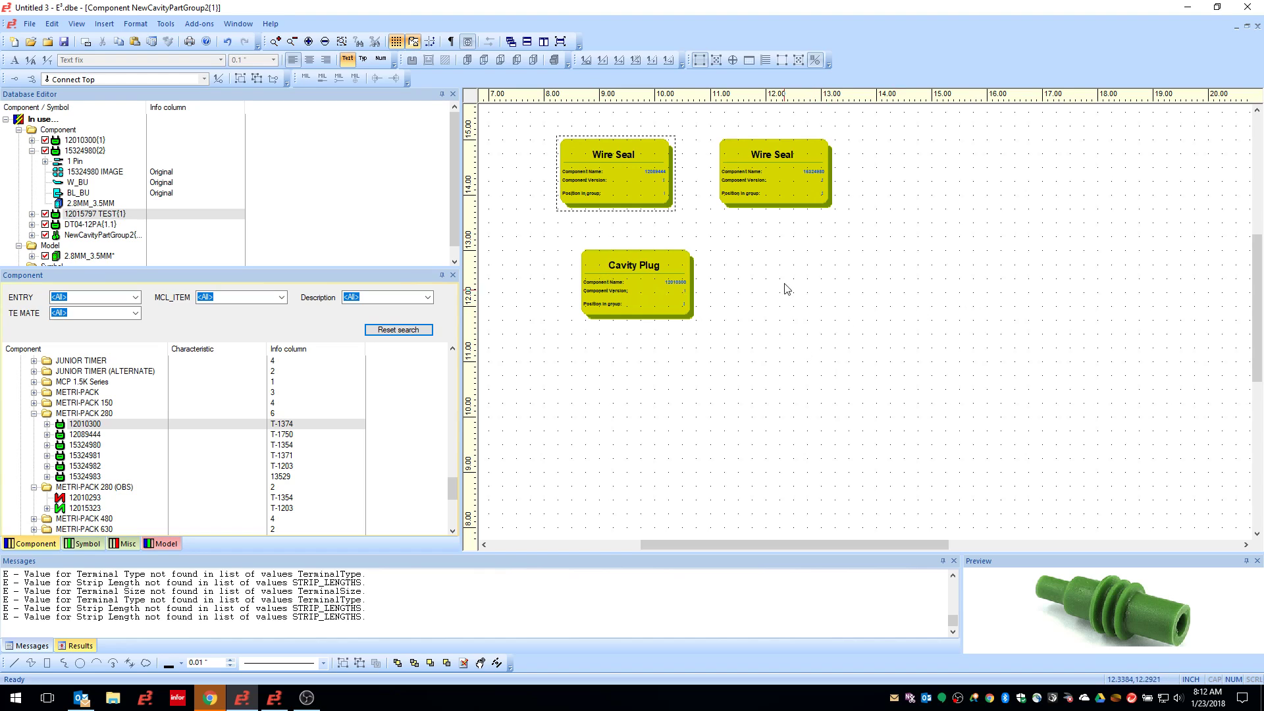
Expand the METRI-PACK 280 group under CAVITY PART GROUPS to view its parts.
scroll(441, 426, up, 2)
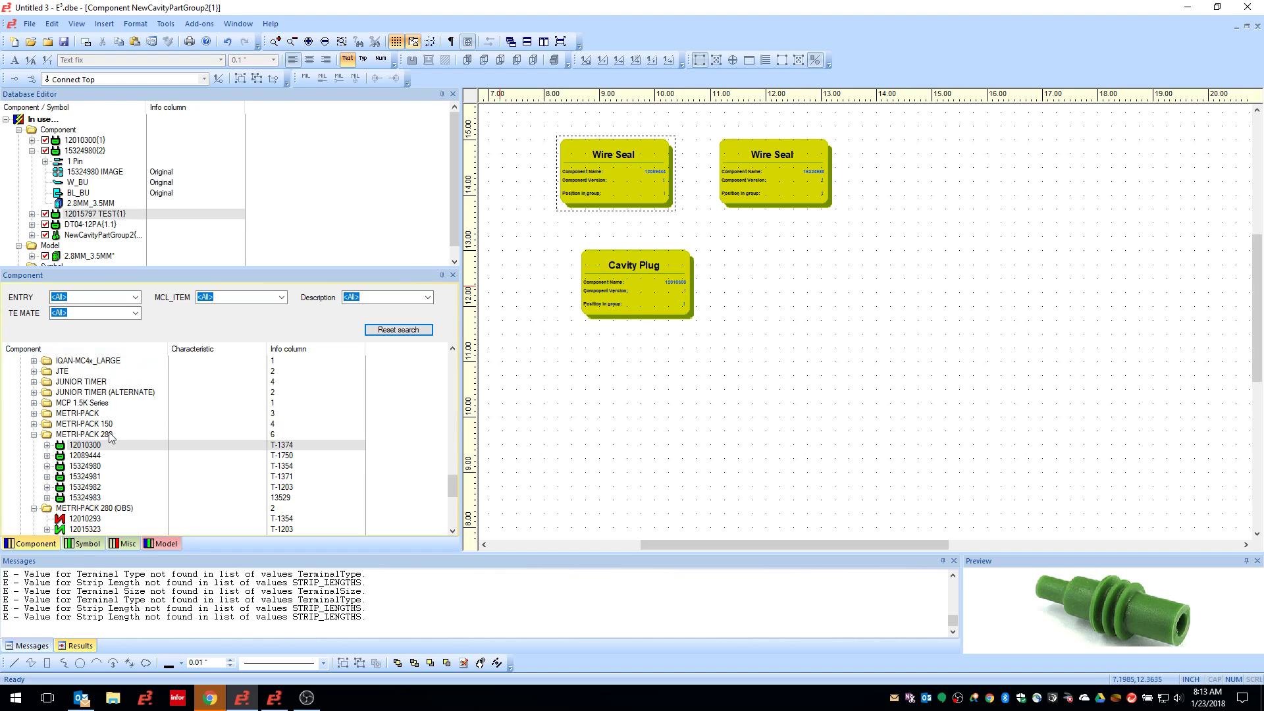
drag(456, 466, 457, 372)
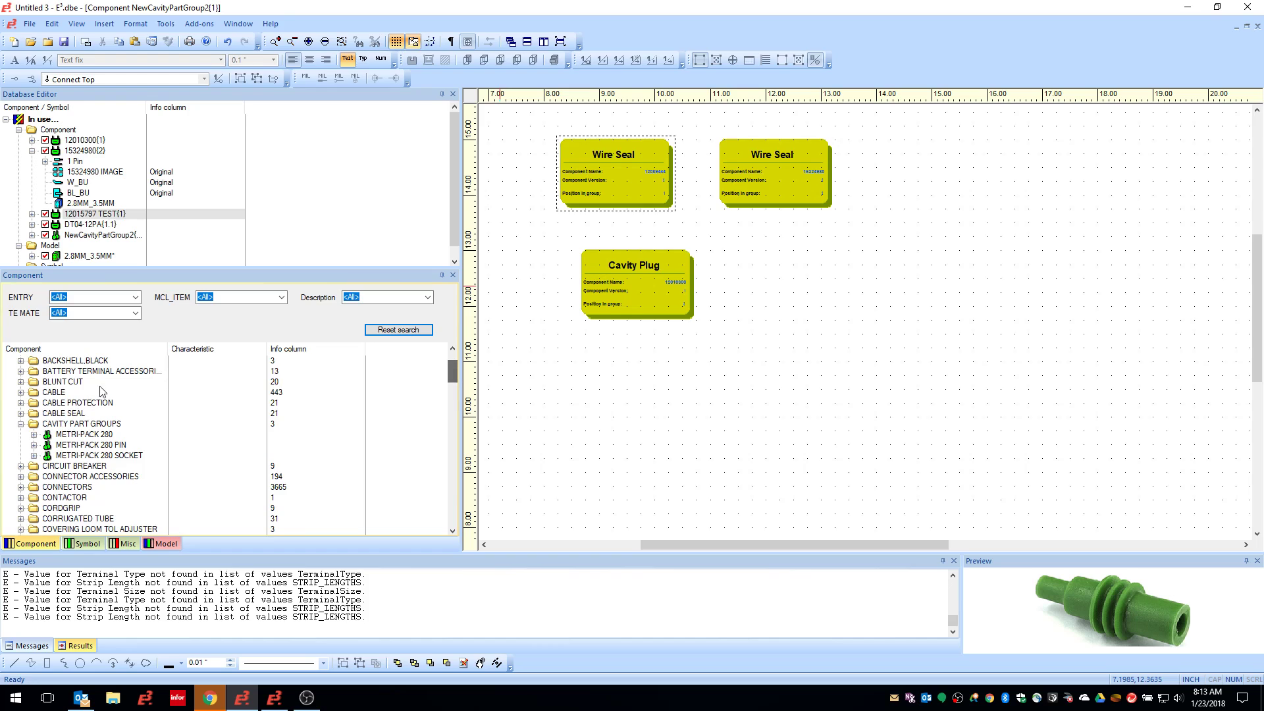
click(90, 425)
click(92, 434)
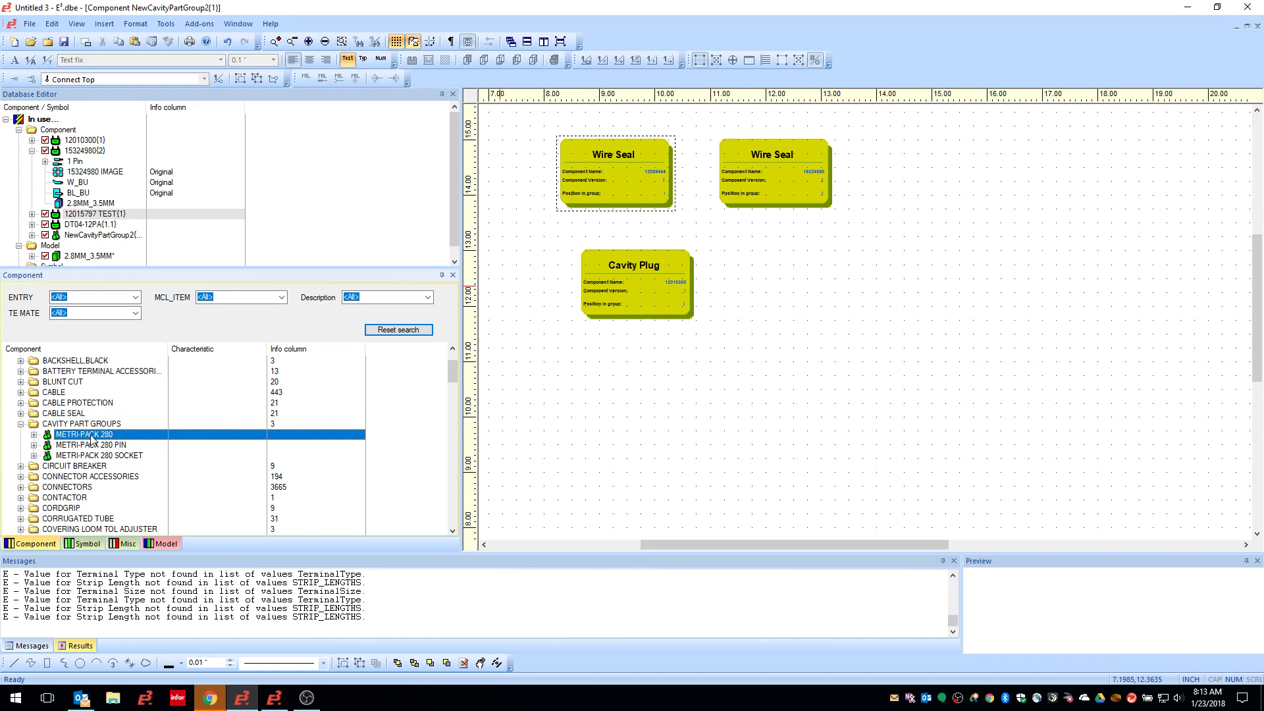
click(34, 435)
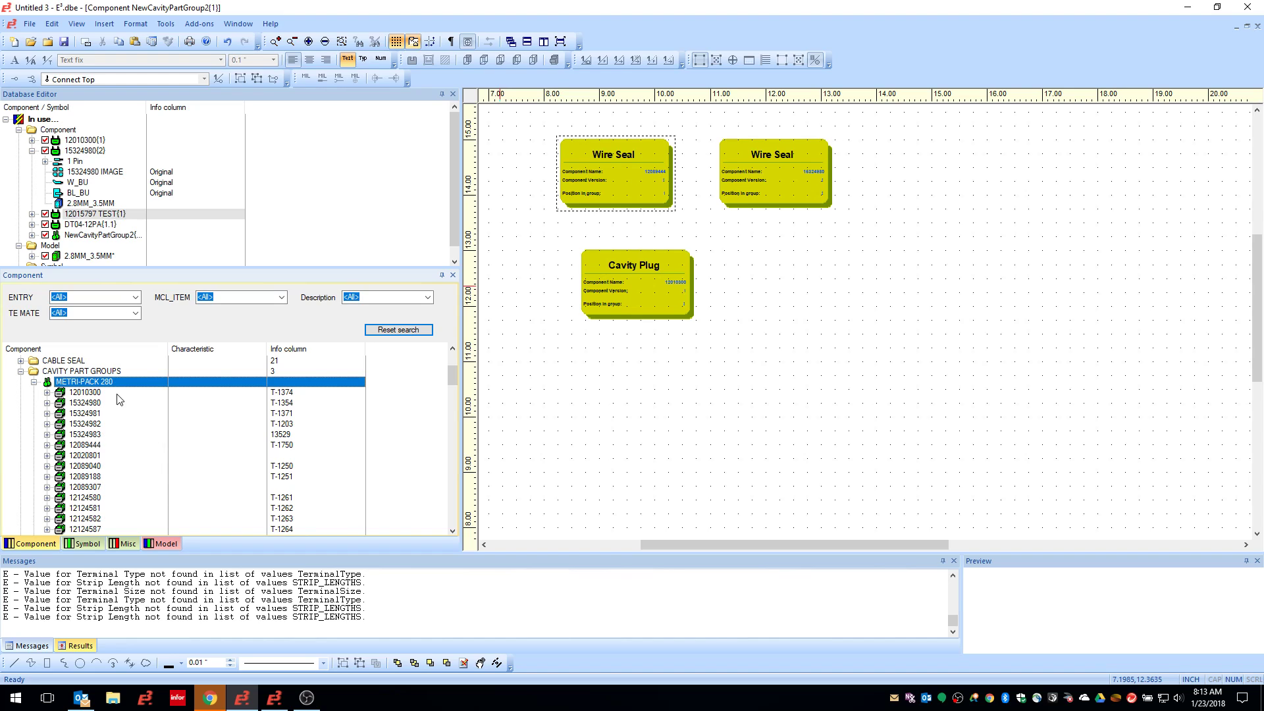
scroll(109, 420, down, 1)
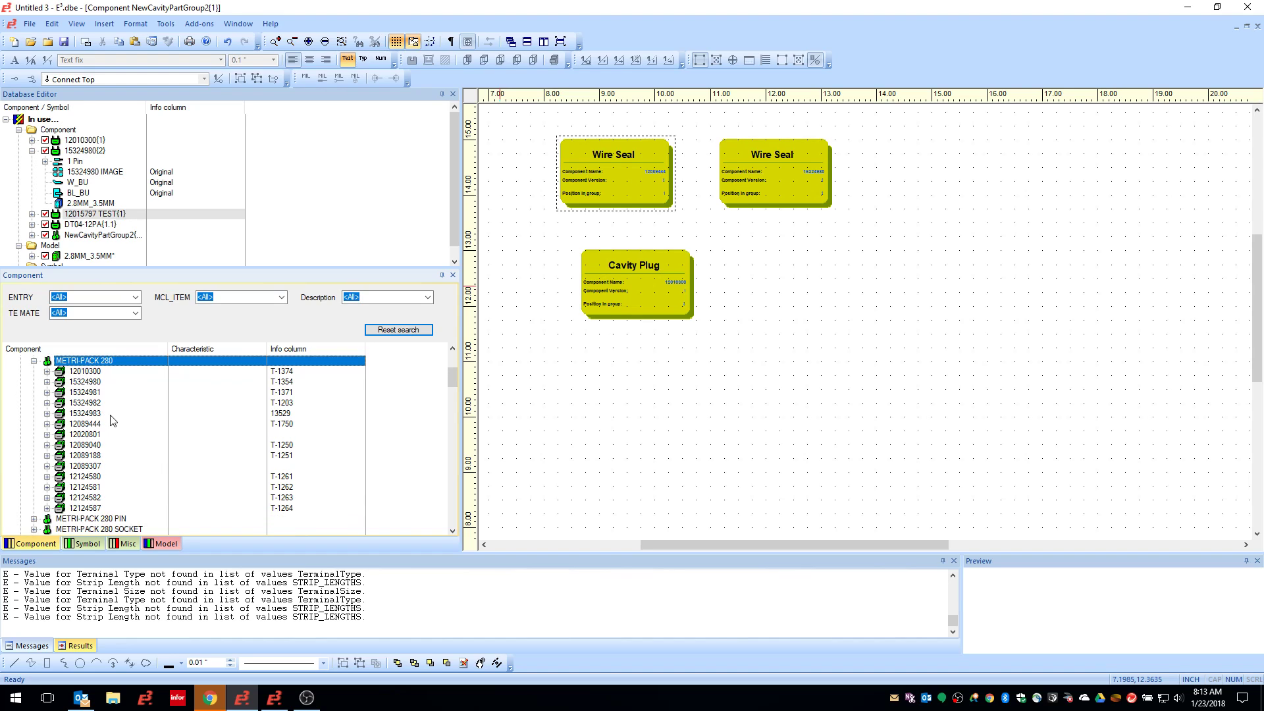
scroll(108, 420, up, 1)
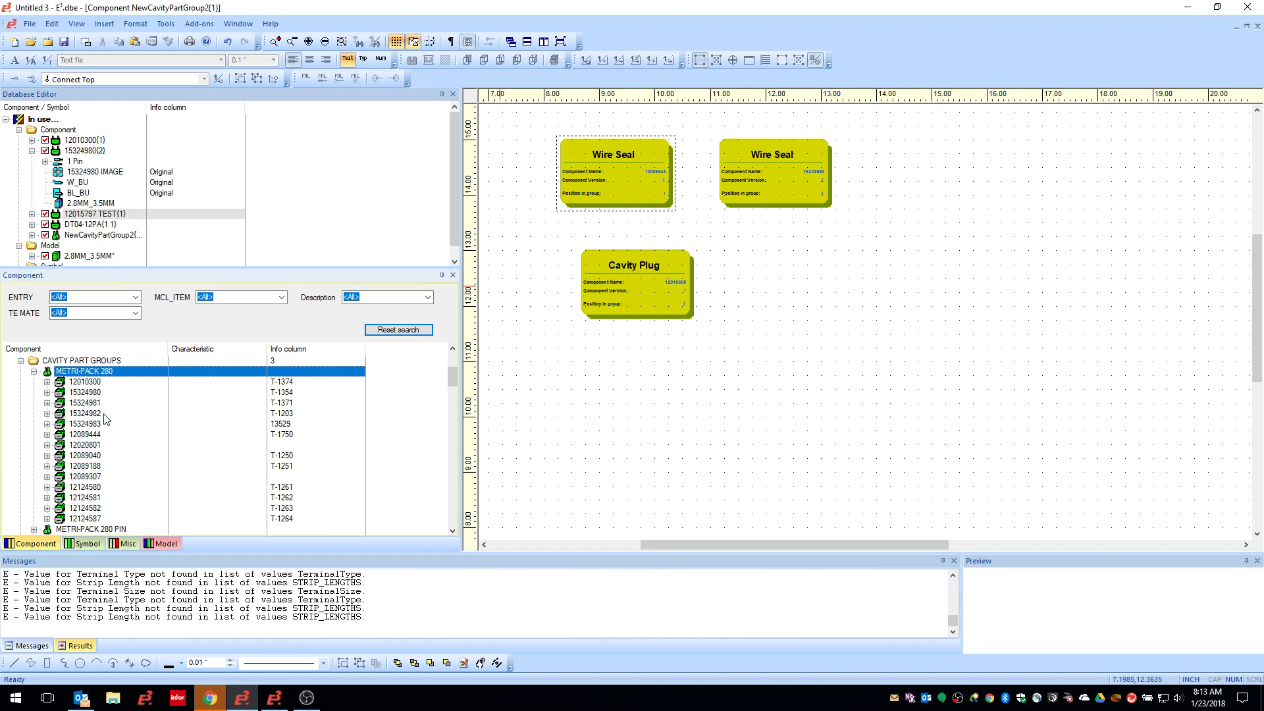
Collapse METRI-PACK 280 and expand METRI-PACK 280 SOCKET to list its parts.
click(34, 372)
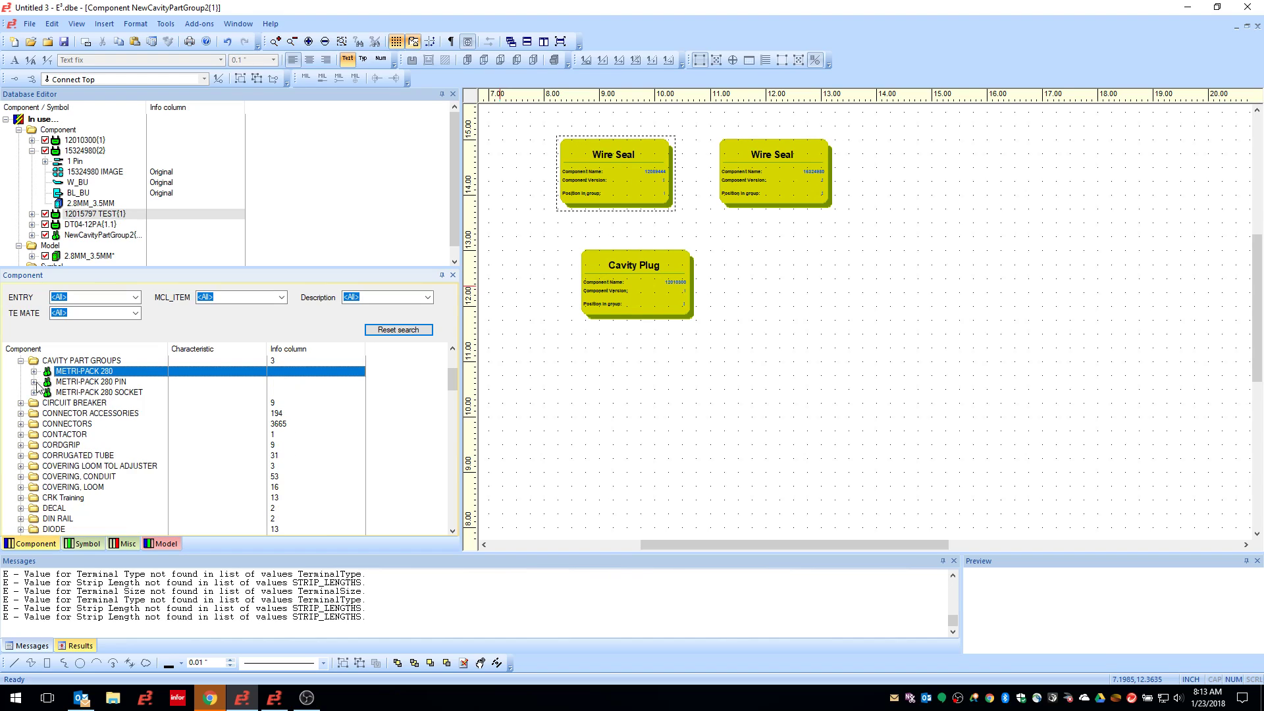
click(122, 385)
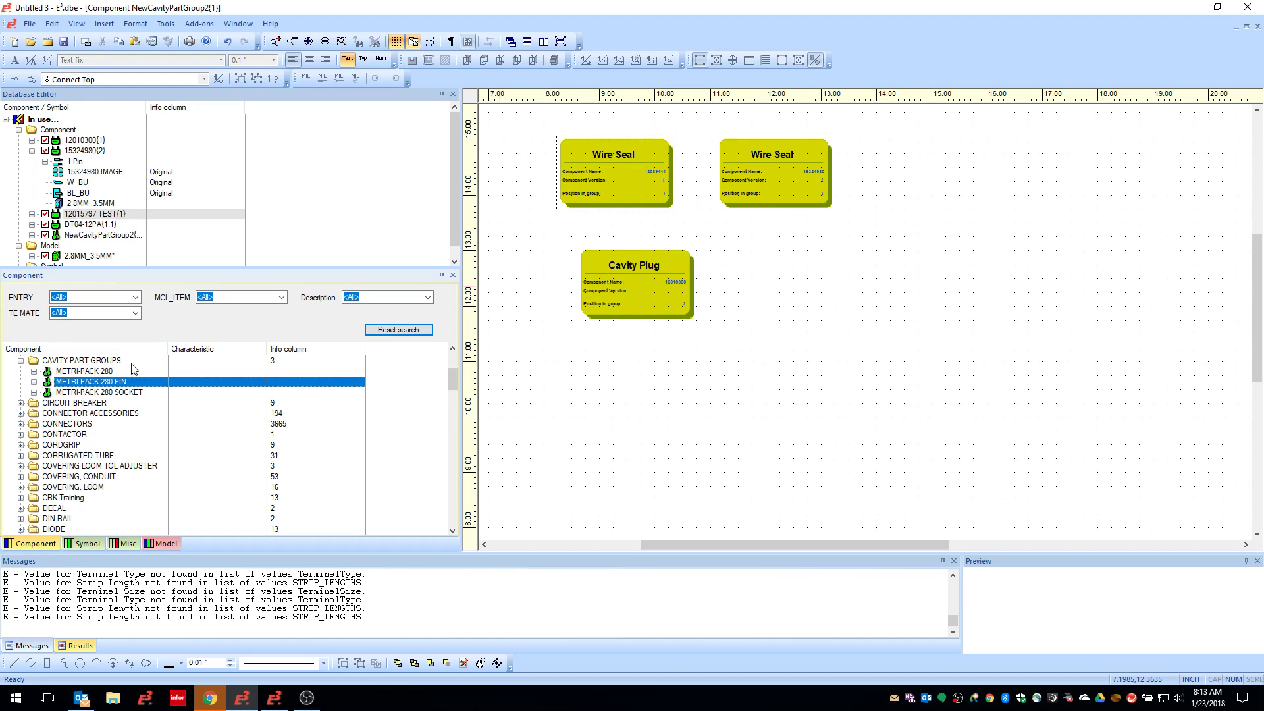
click(34, 392)
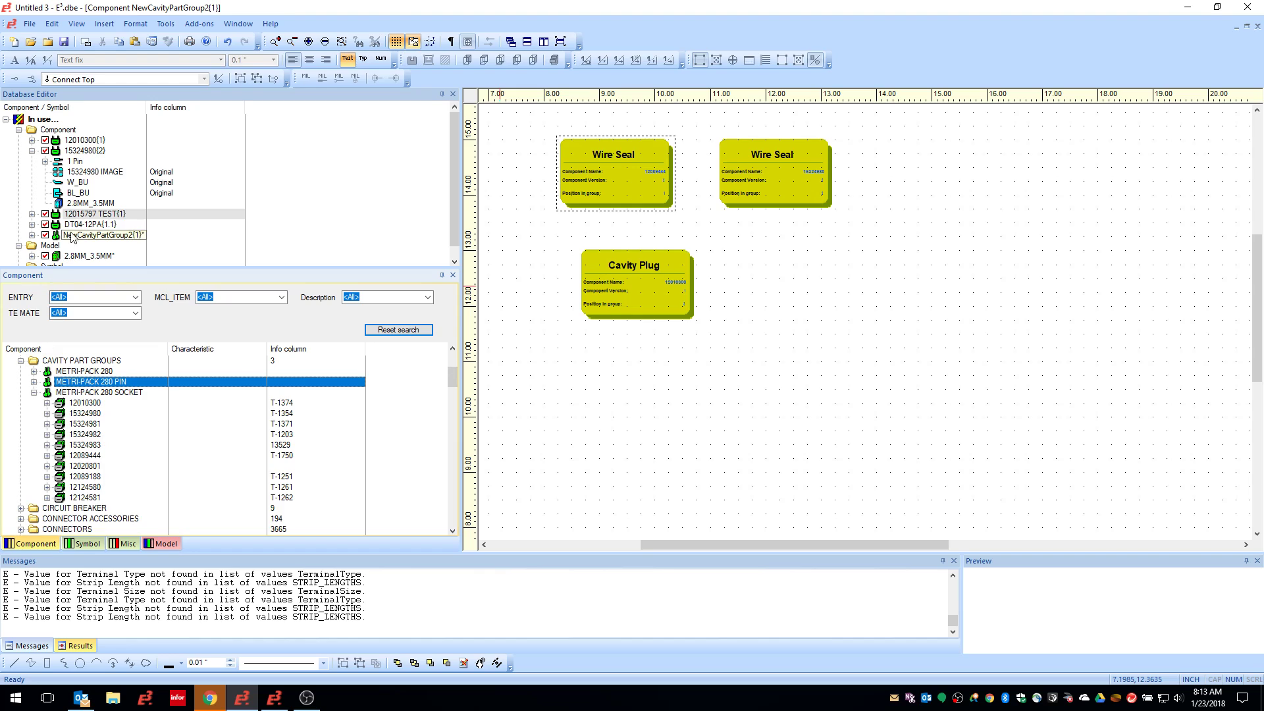
Open connector 12015797 TEST and bring up its Component Properties from the sheet.
double_click(98, 214)
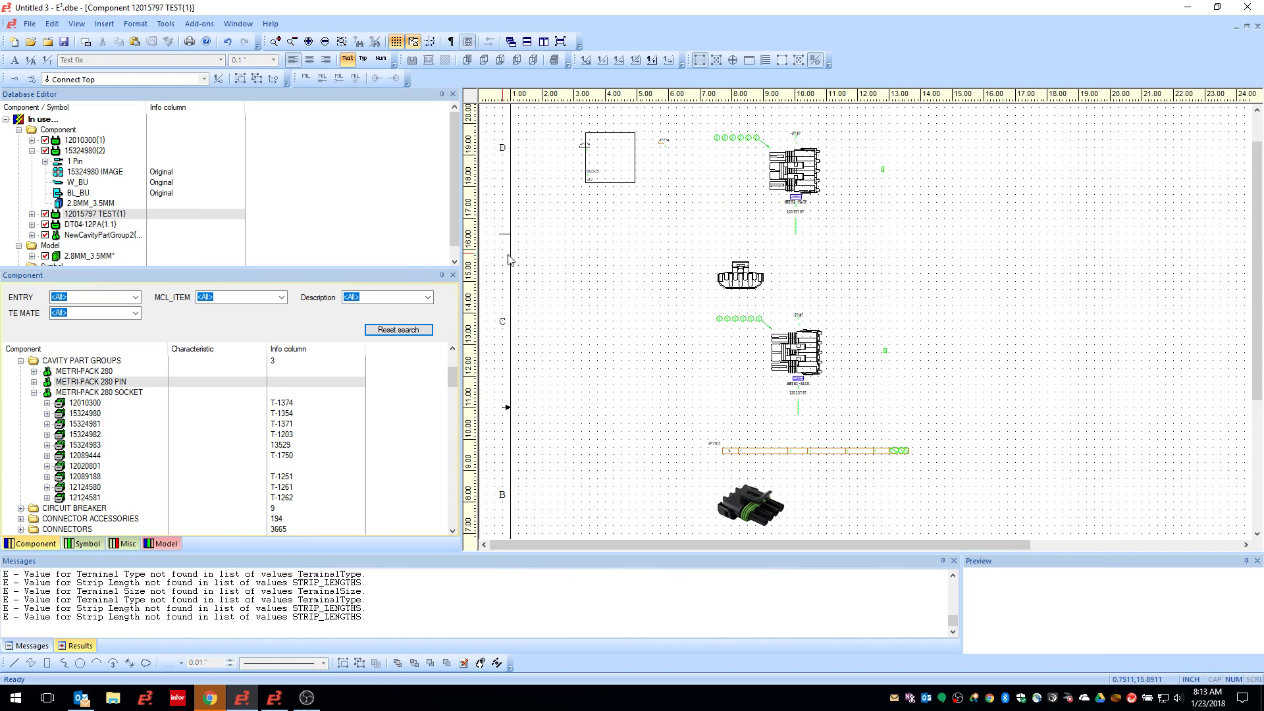
right_click(591, 263)
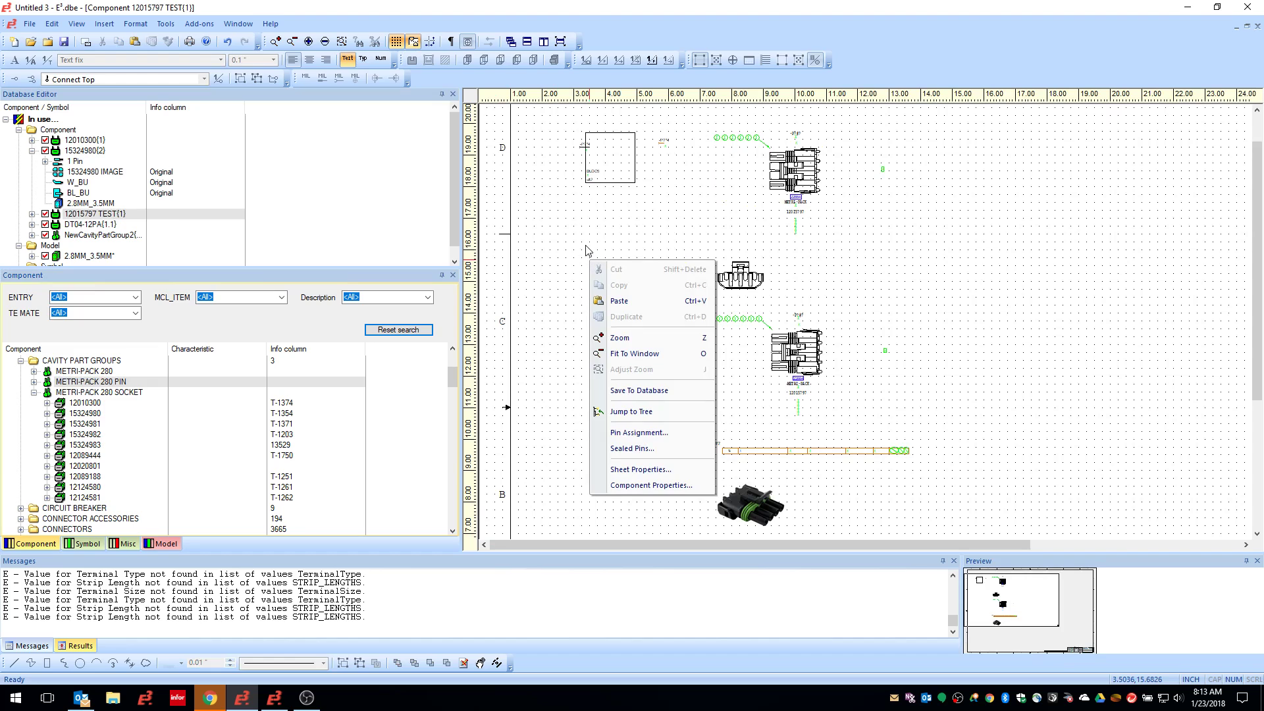
click(652, 486)
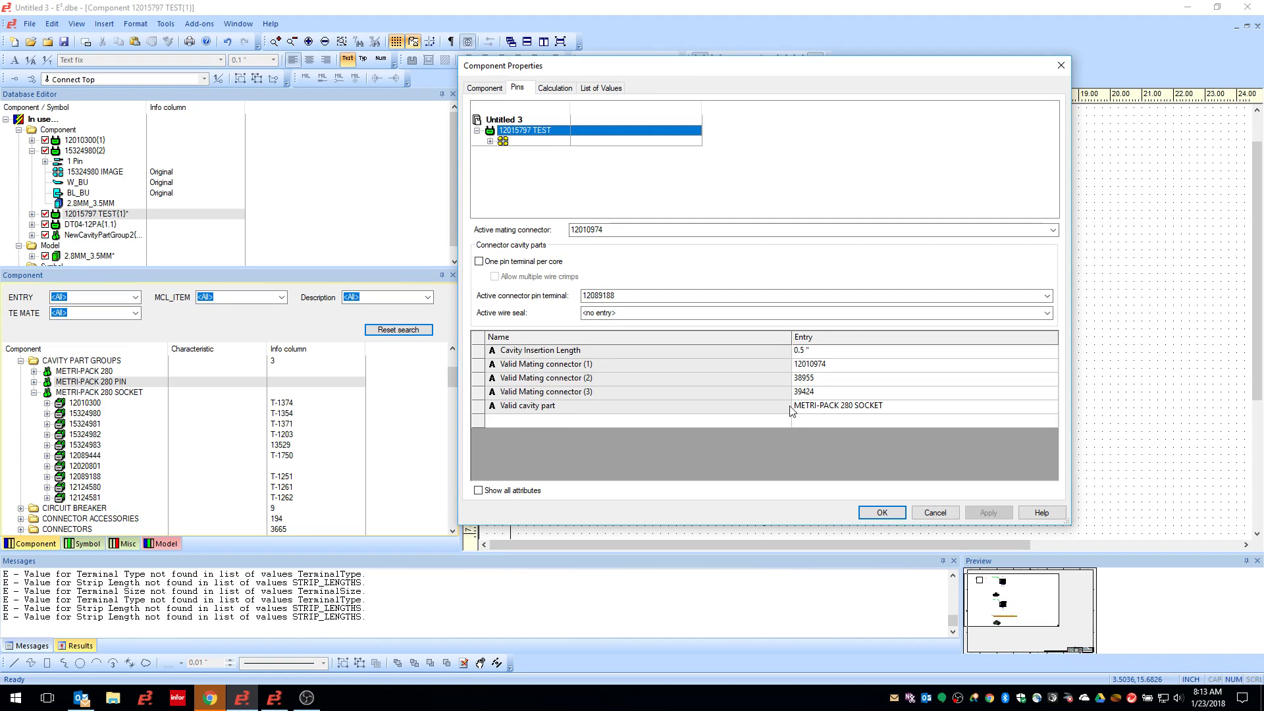
Set the Pins tab's Valid cavity part to METRI-PACK 280 SOCKET and confirm with OK.
click(927, 408)
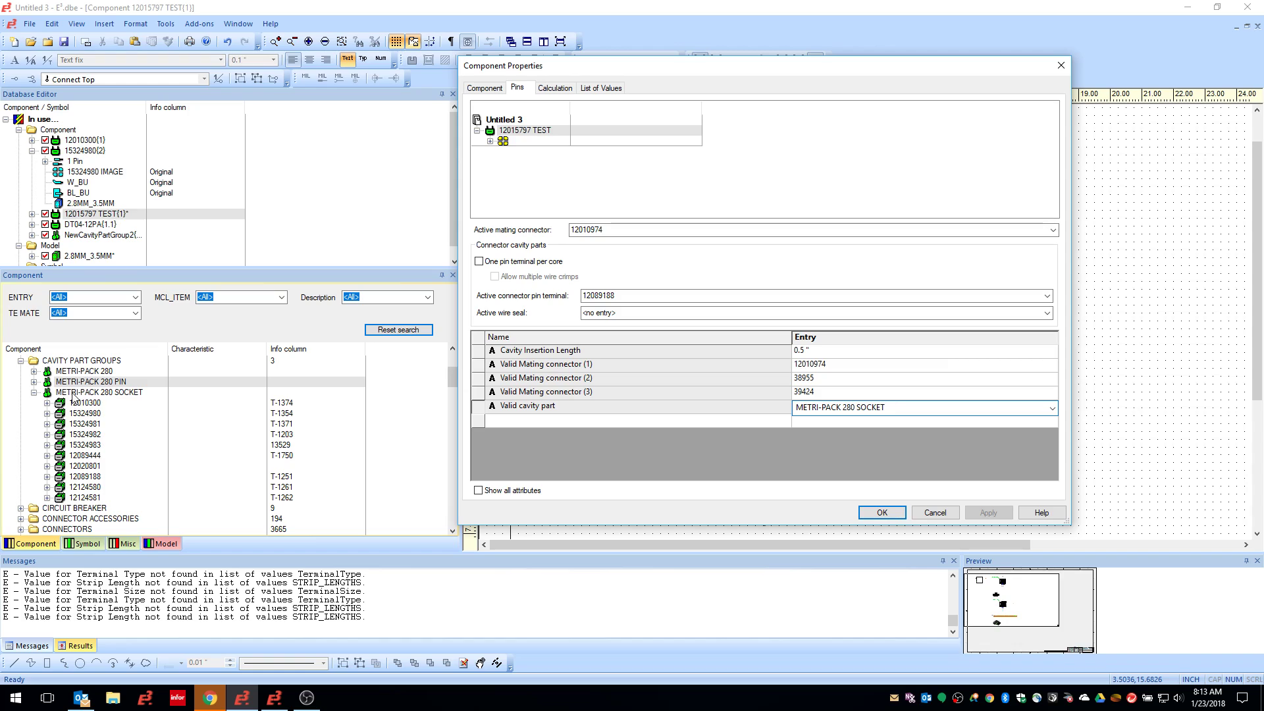
click(97, 415)
click(477, 91)
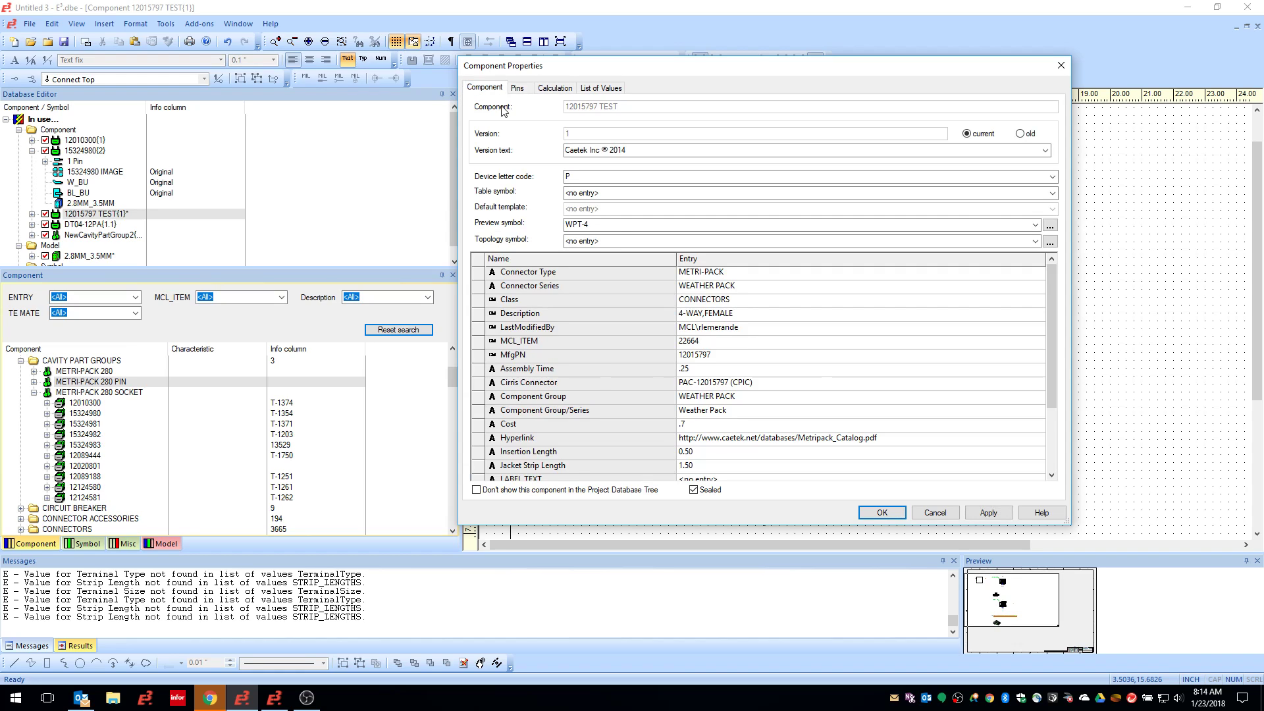
click(948, 513)
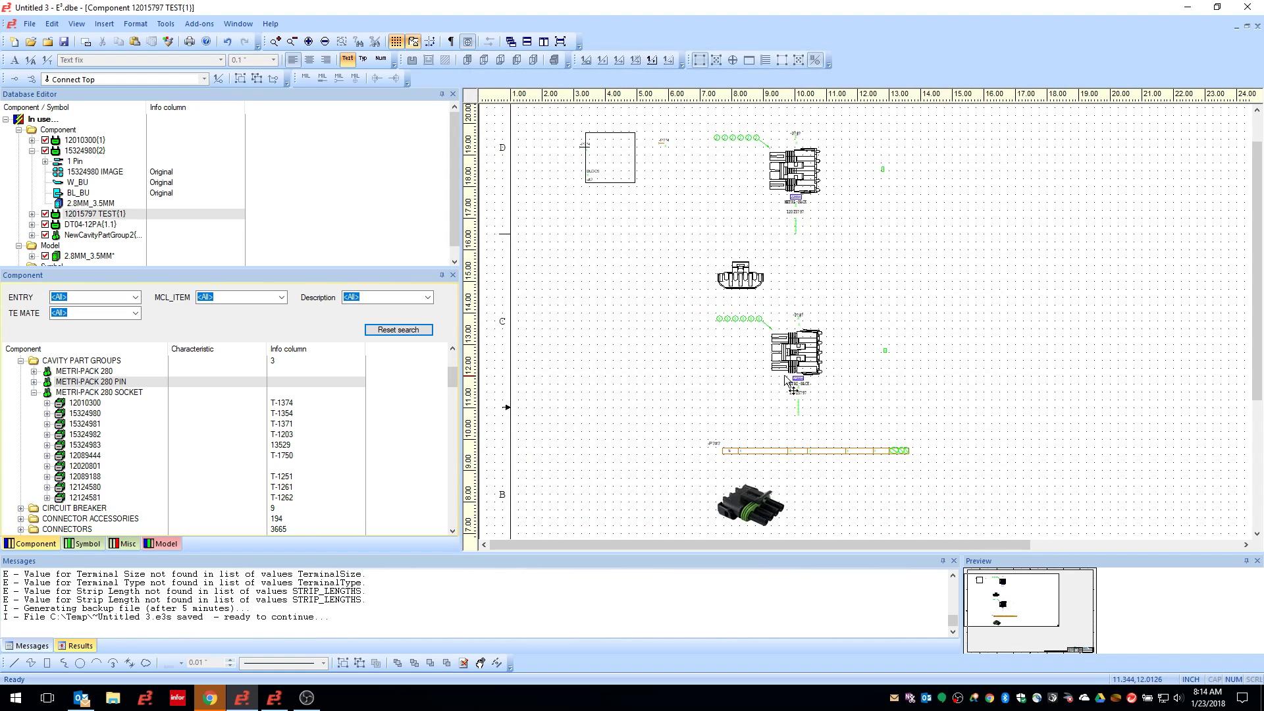